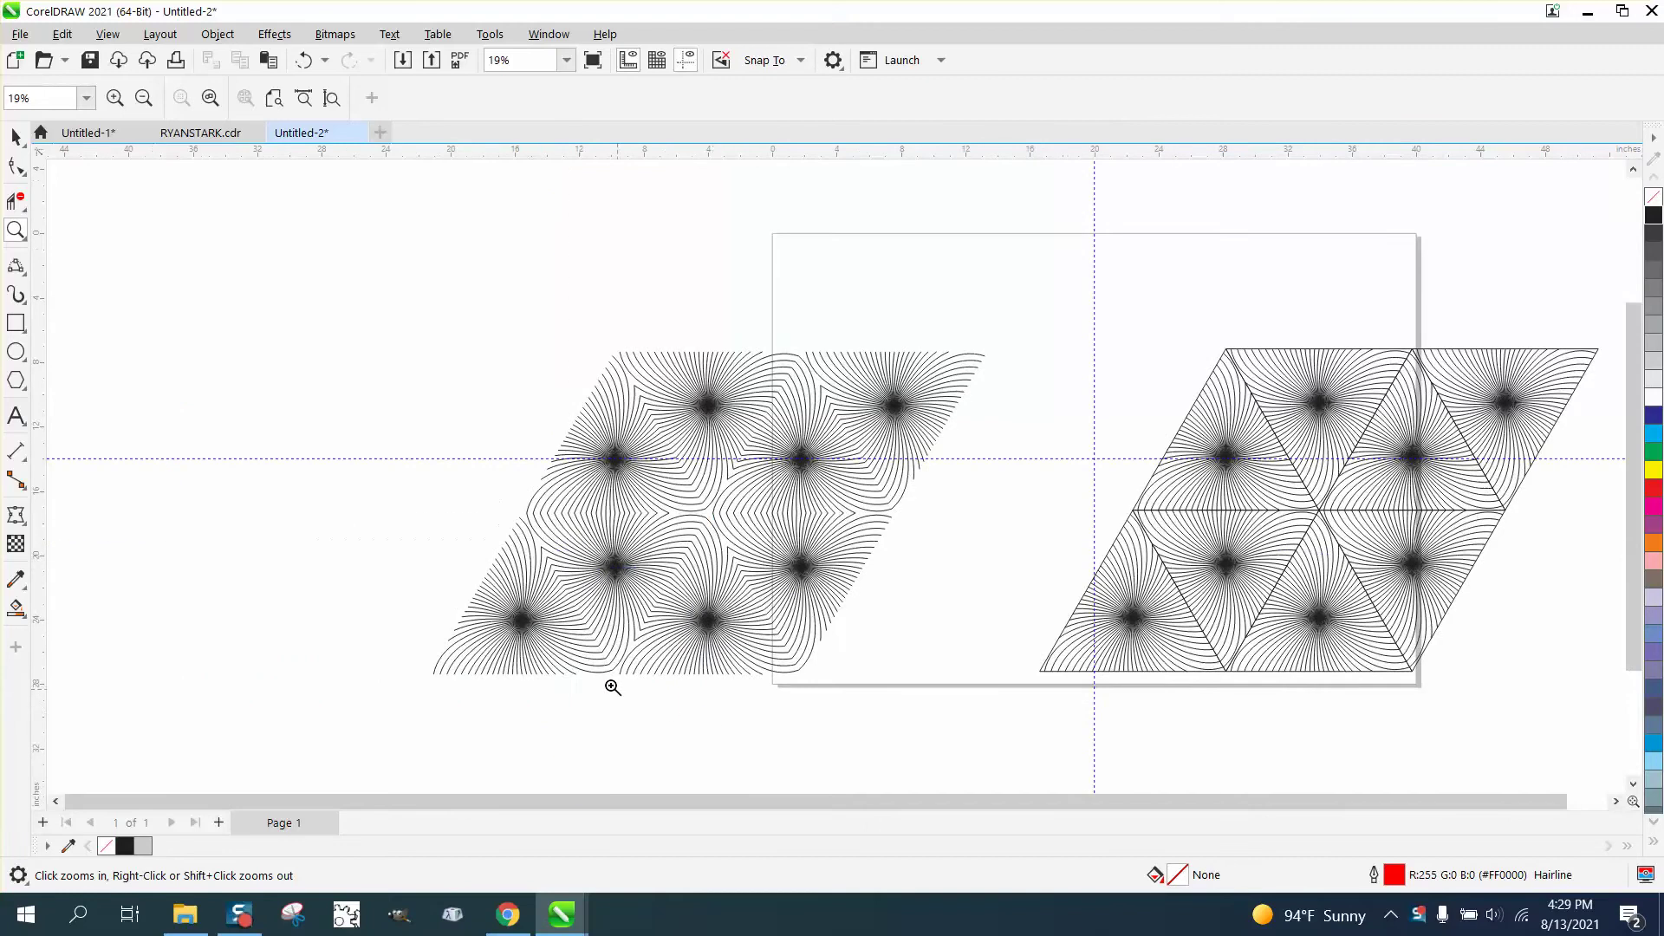
- Draw a rectangle about 38.4 by 24.7 inches around the left line pattern and Smart Fill the area between them
{"action": "left_click", "coordinate": [17, 326]}
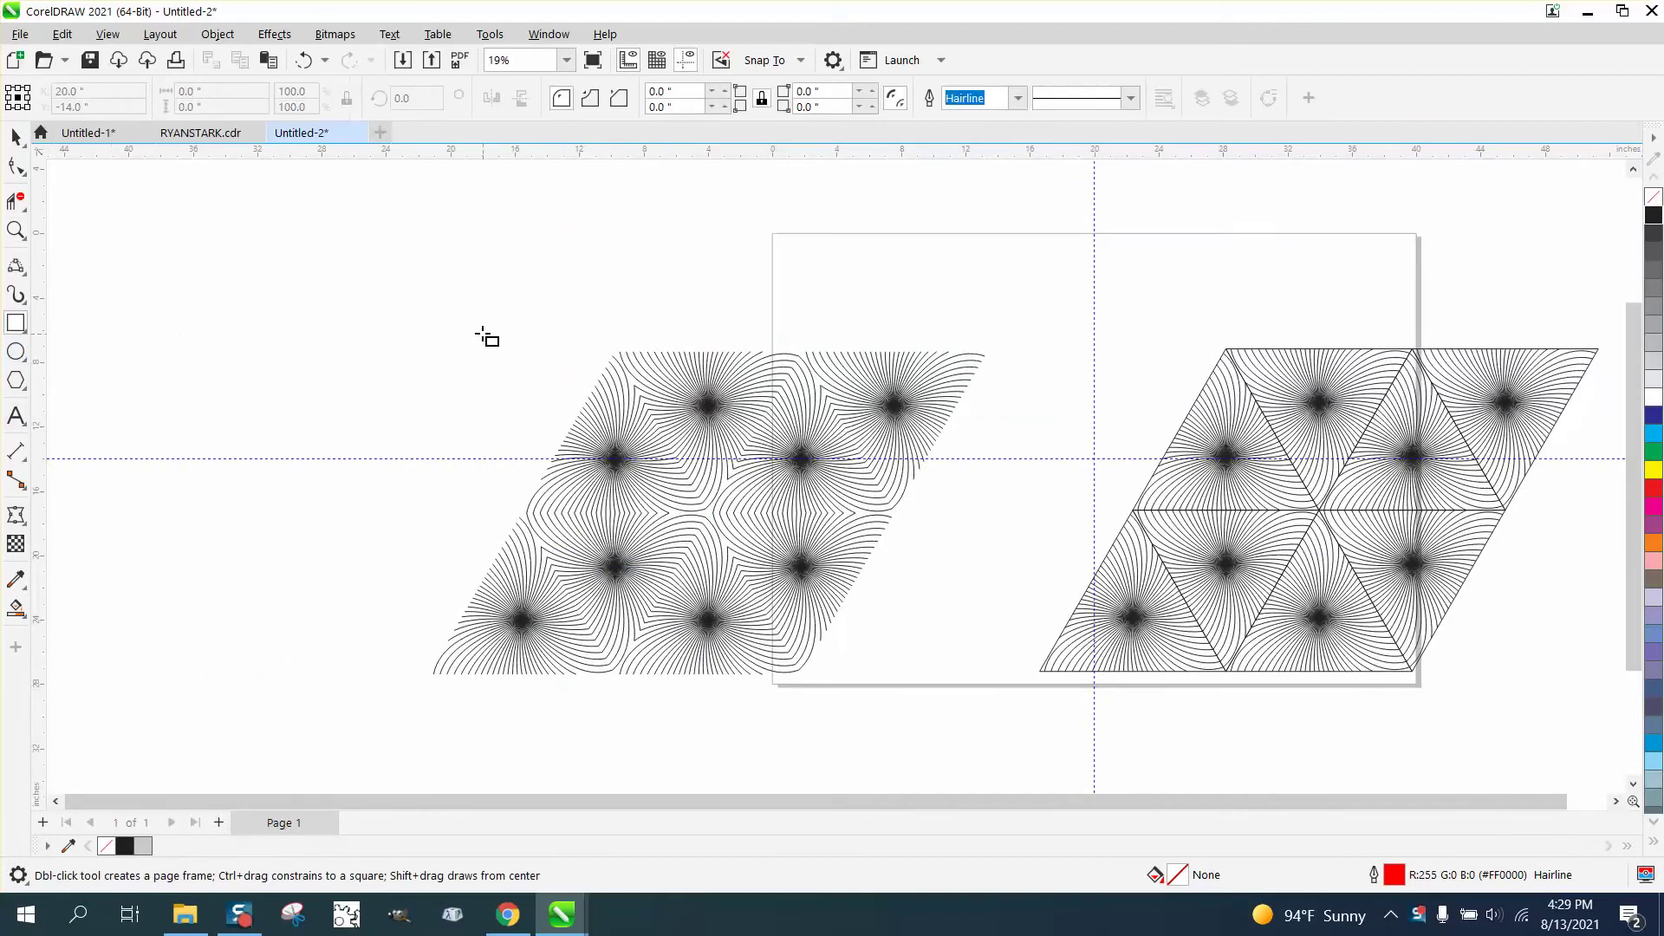
{"action": "left_click_drag", "start_coordinate": [397, 328], "coordinate": [1016, 725]}
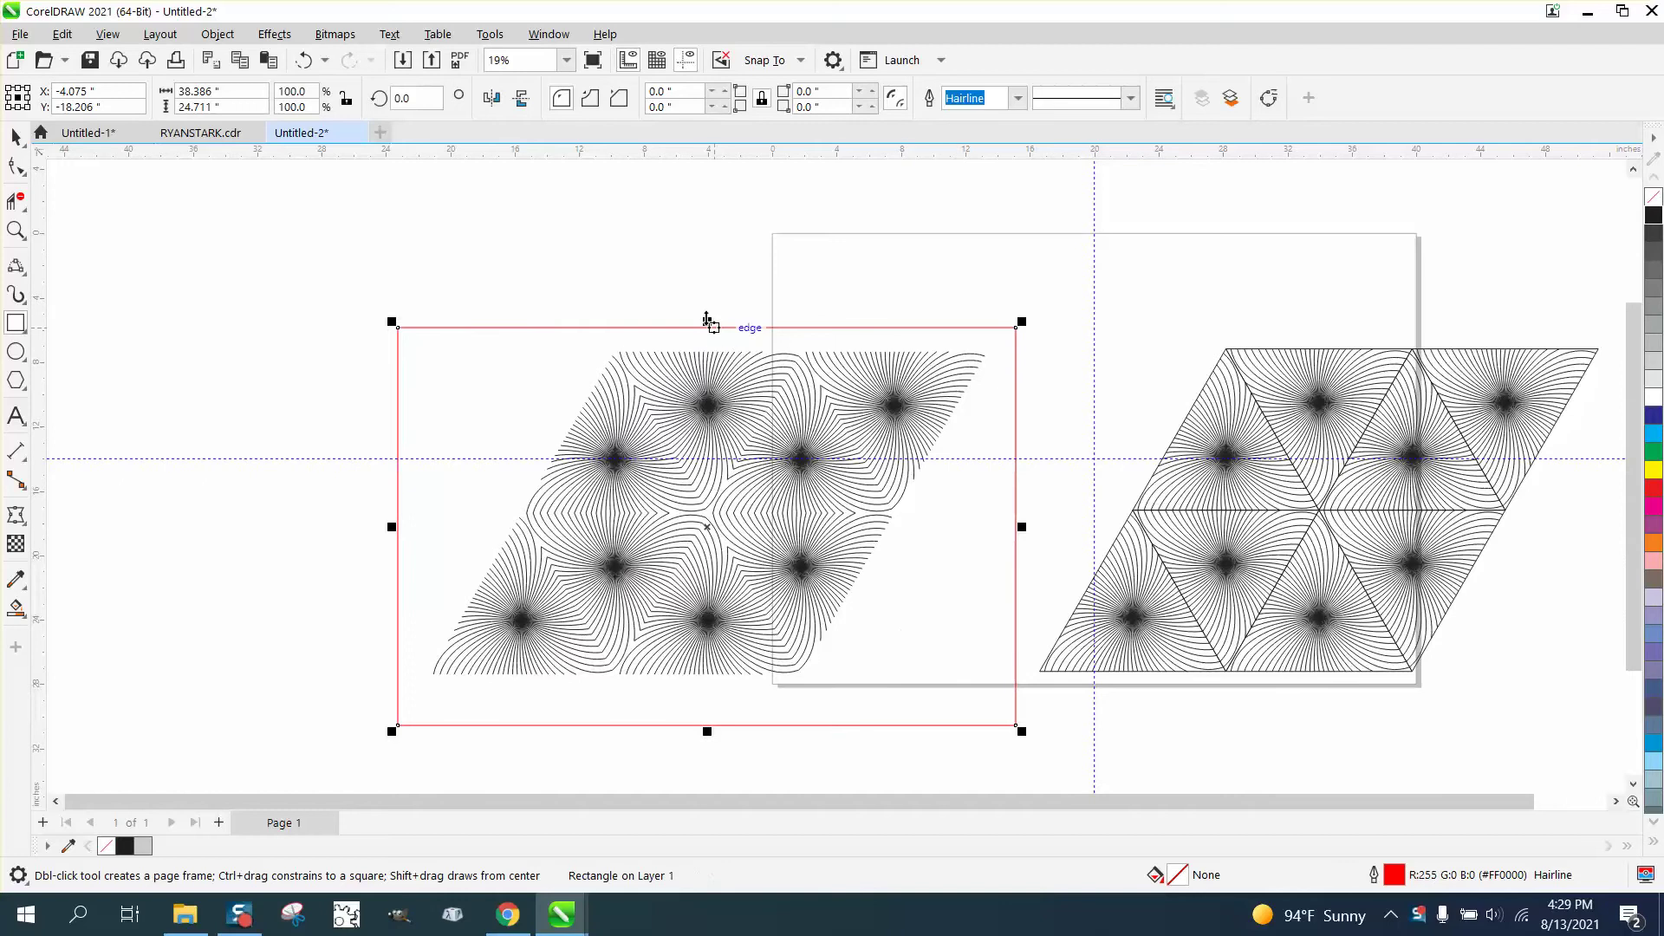
{"action": "left_click", "coordinate": [17, 137]}
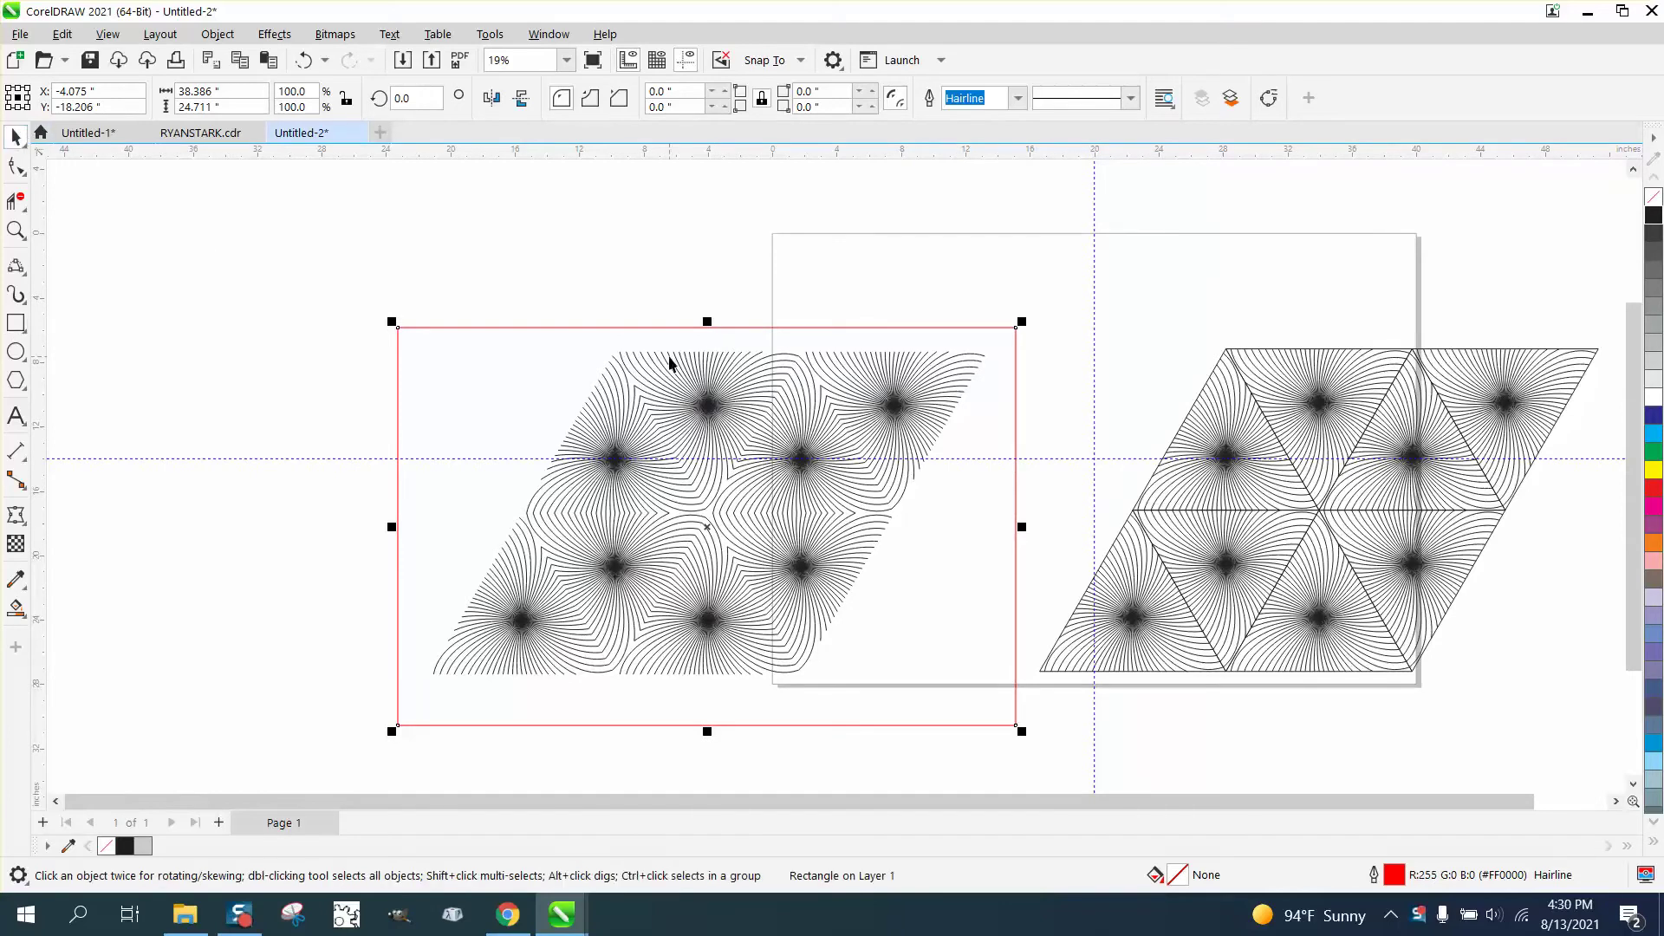
{"action": "left_click", "coordinate": [16, 609]}
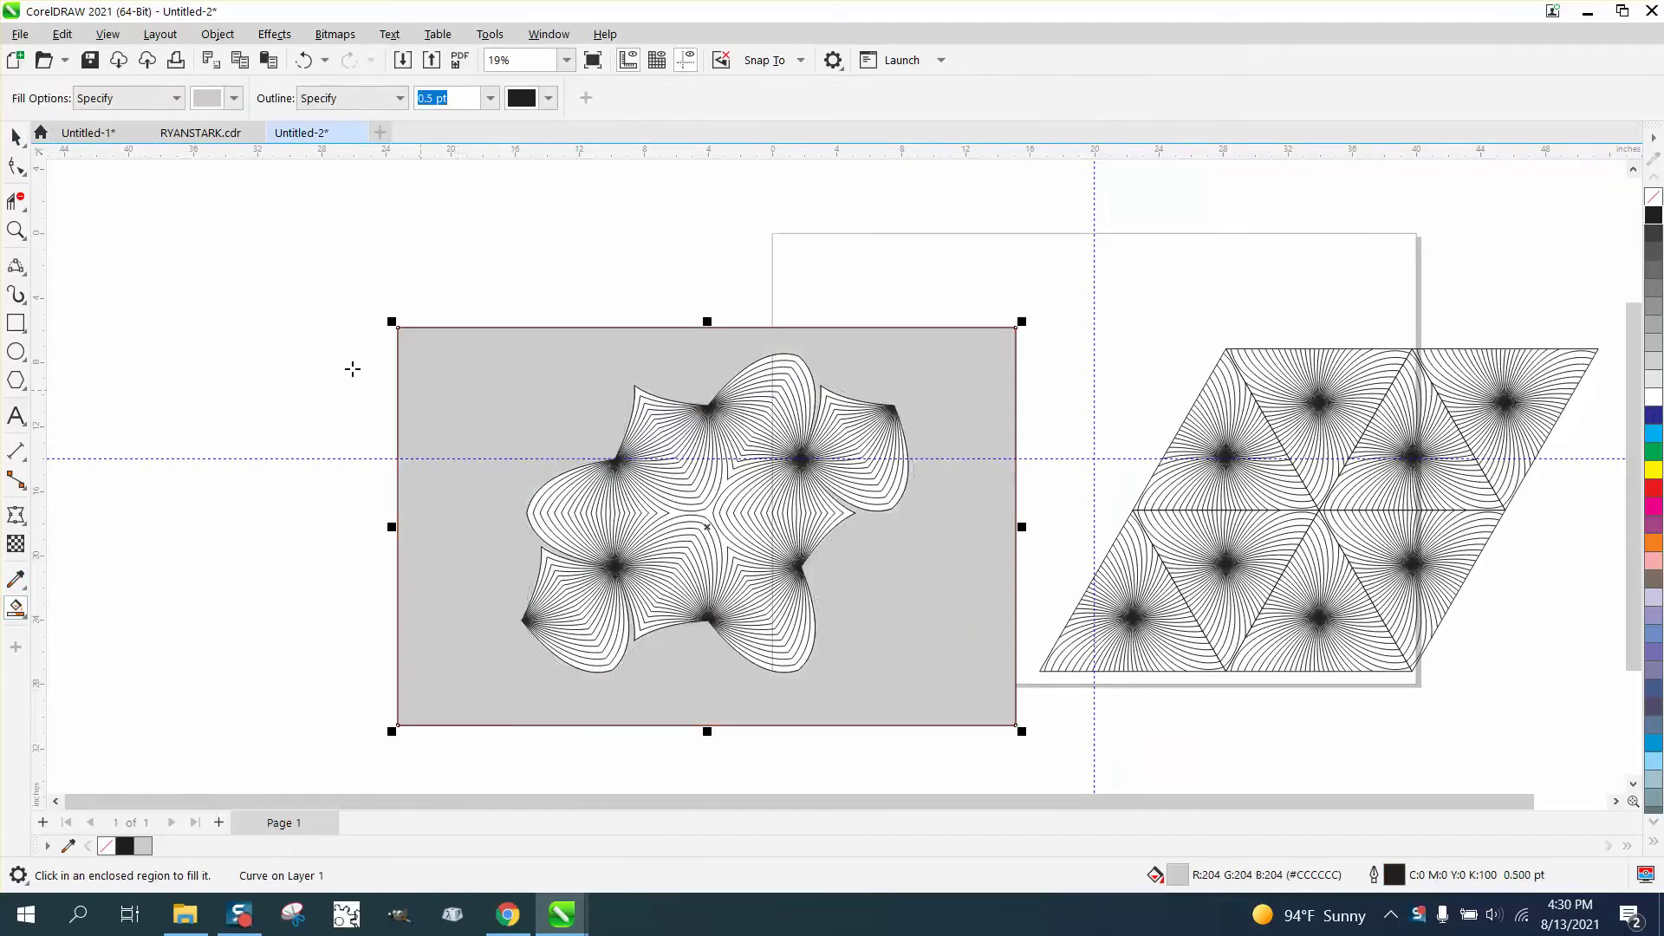
{"action": "left_click", "coordinate": [17, 137]}
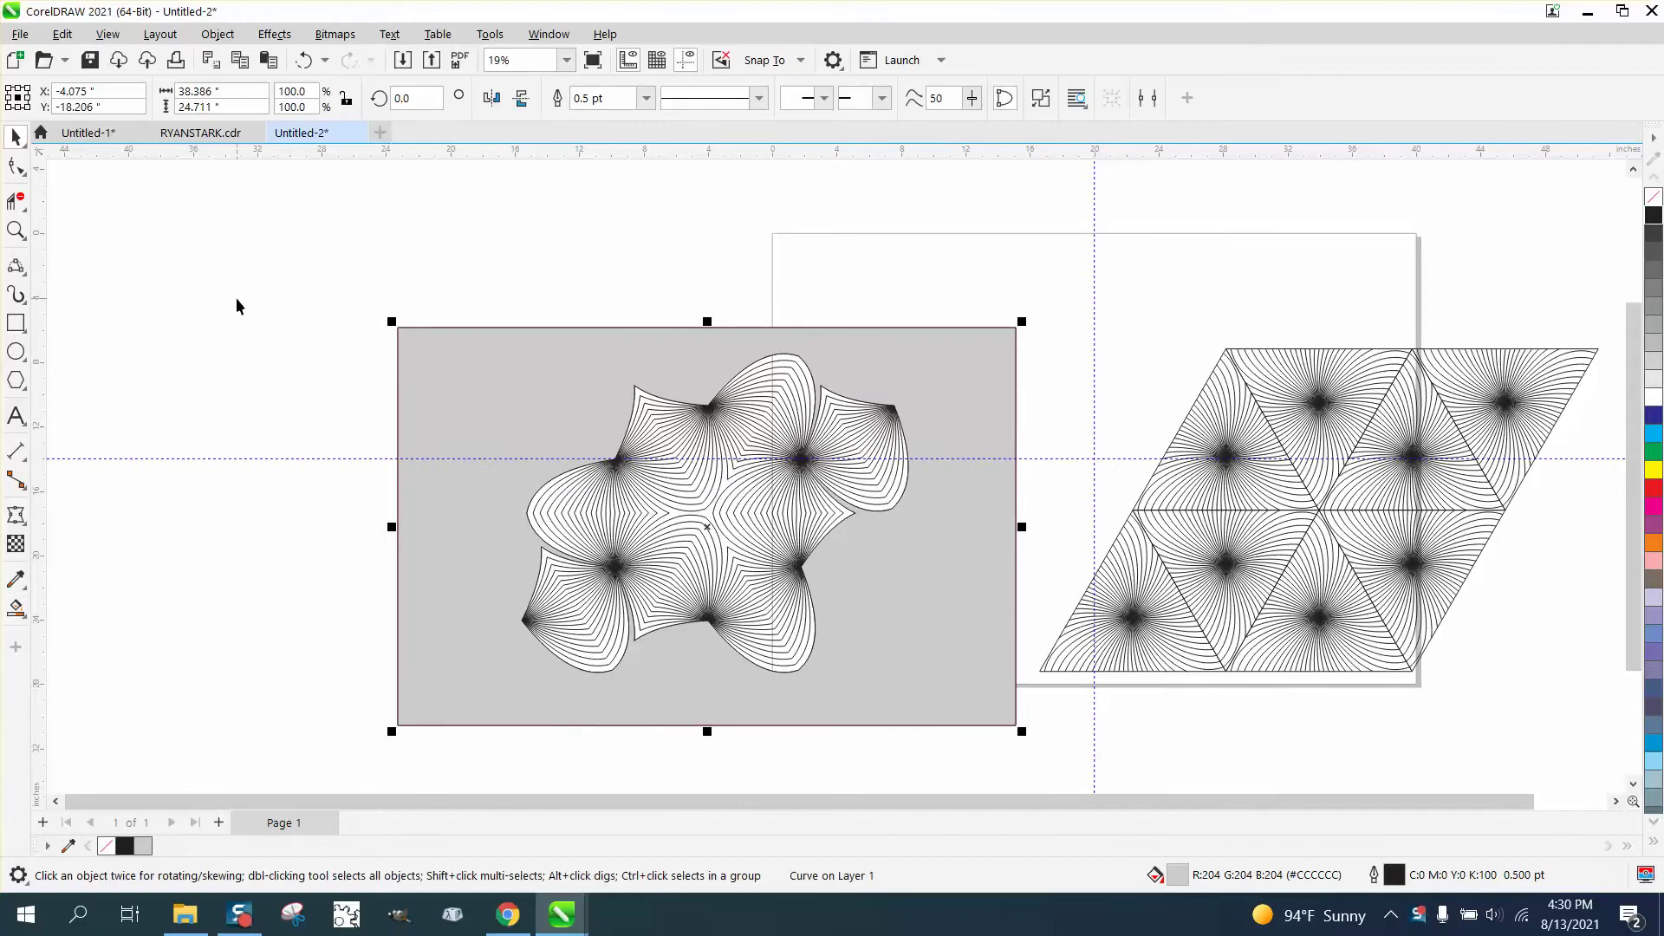
- Move the filled rectangle and both line patterns together to the empty area below the page
{"action": "left_click", "coordinate": [15, 232]}
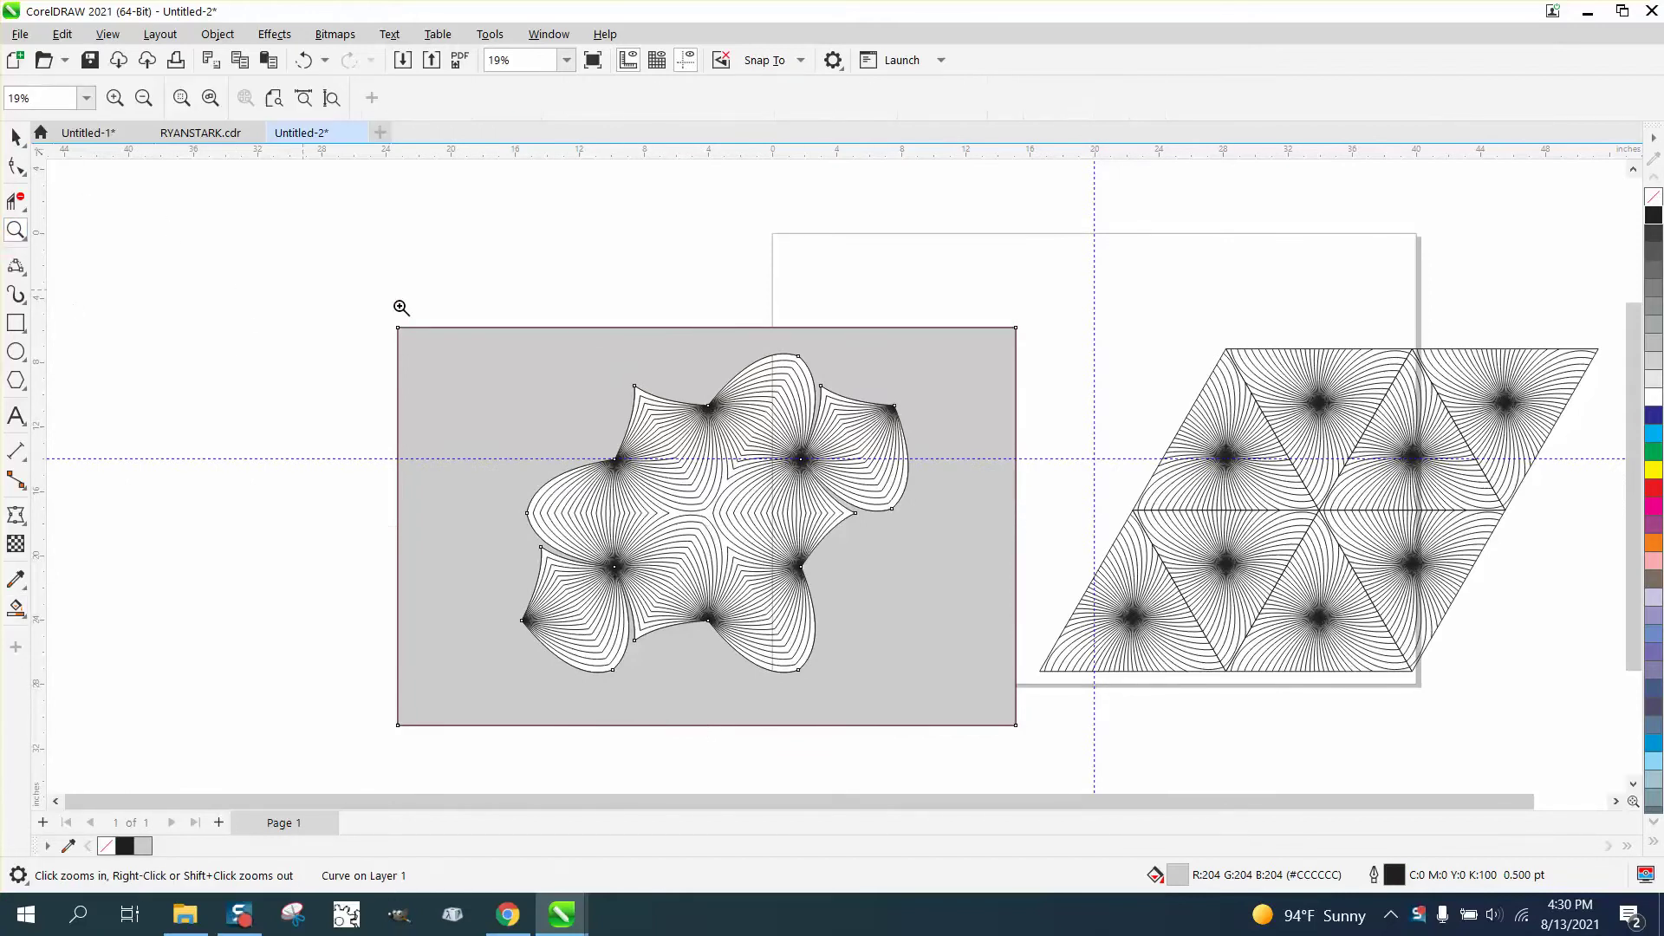
{"action": "left_click_drag", "start_coordinate": [585, 335], "coordinate": [795, 497]}
{"action": "scroll", "coordinate": [663, 472], "scroll_direction": "down", "scroll_amount": 3}
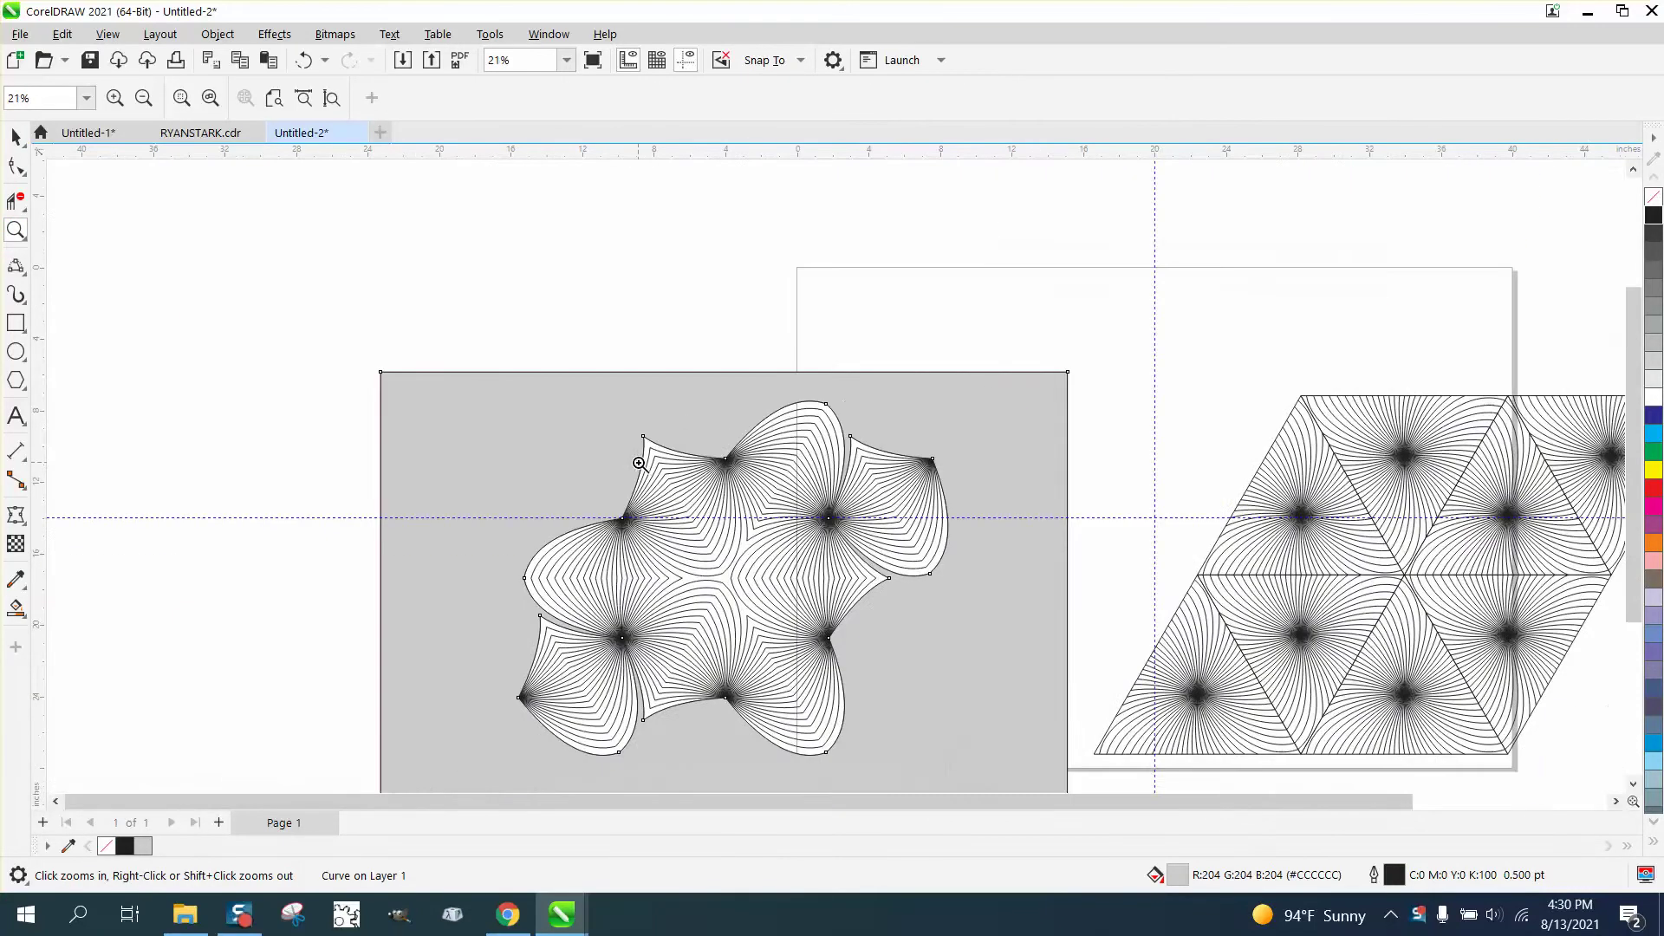
{"action": "scroll", "coordinate": [375, 242], "scroll_direction": "down", "scroll_amount": 1}
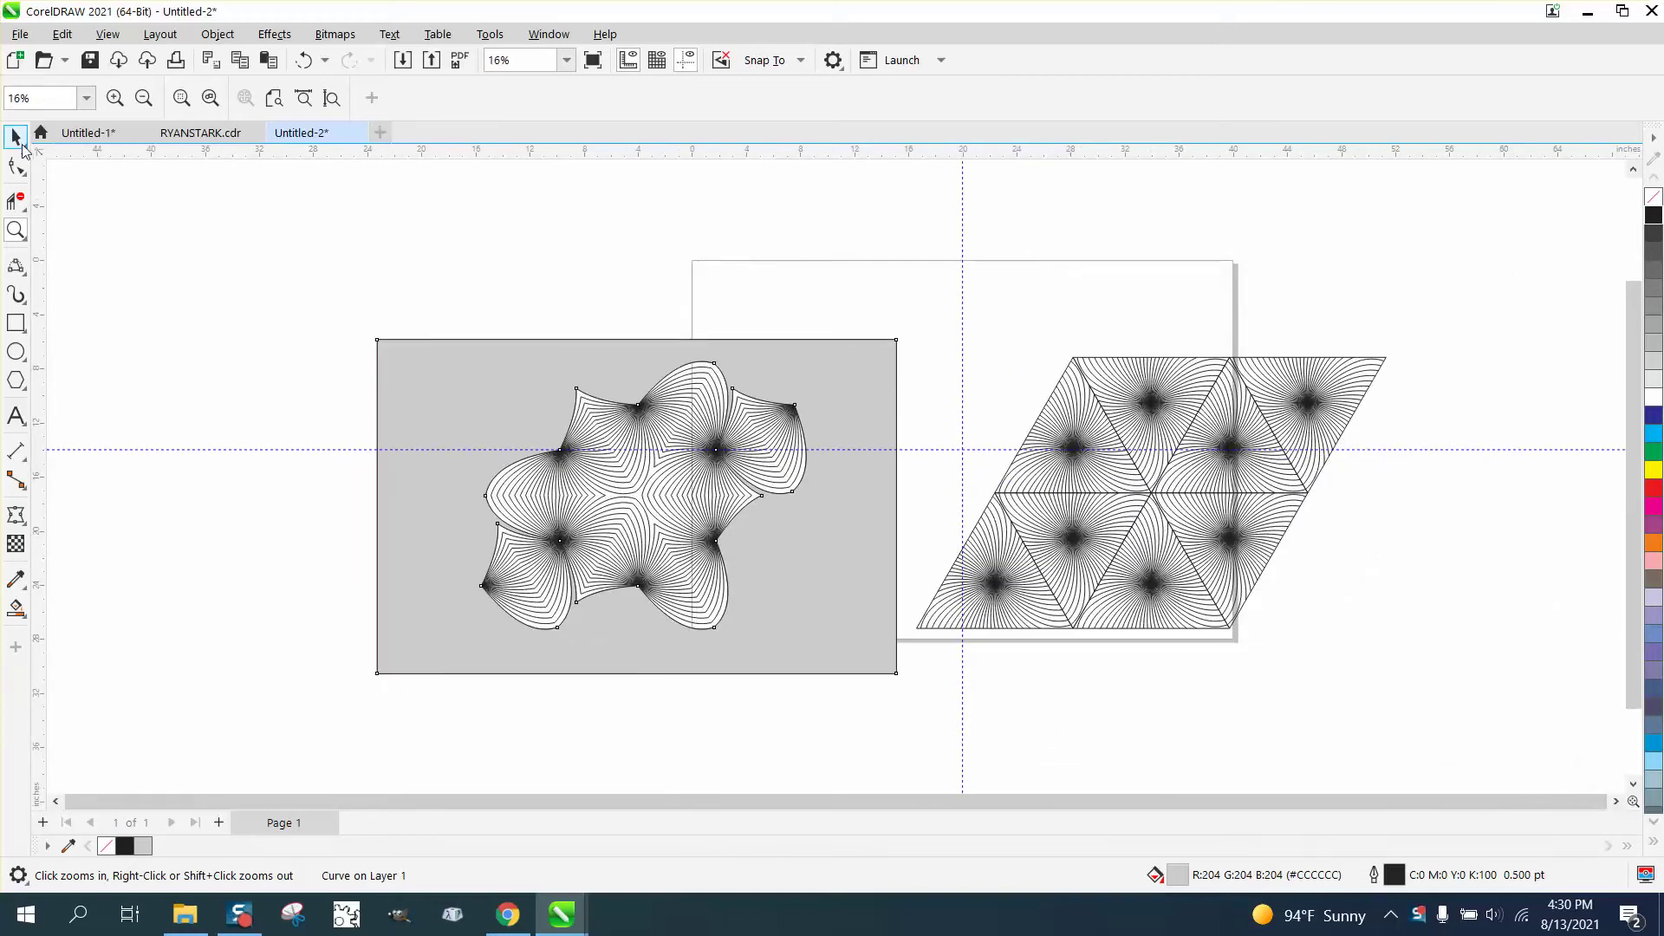
{"action": "left_click", "coordinate": [15, 137]}
{"action": "scroll", "coordinate": [394, 275], "scroll_direction": "down", "scroll_amount": 1}
{"action": "left_click_drag", "start_coordinate": [279, 287], "coordinate": [1094, 574]}
{"action": "left_click_drag", "start_coordinate": [725, 428], "coordinate": [1049, 647]}
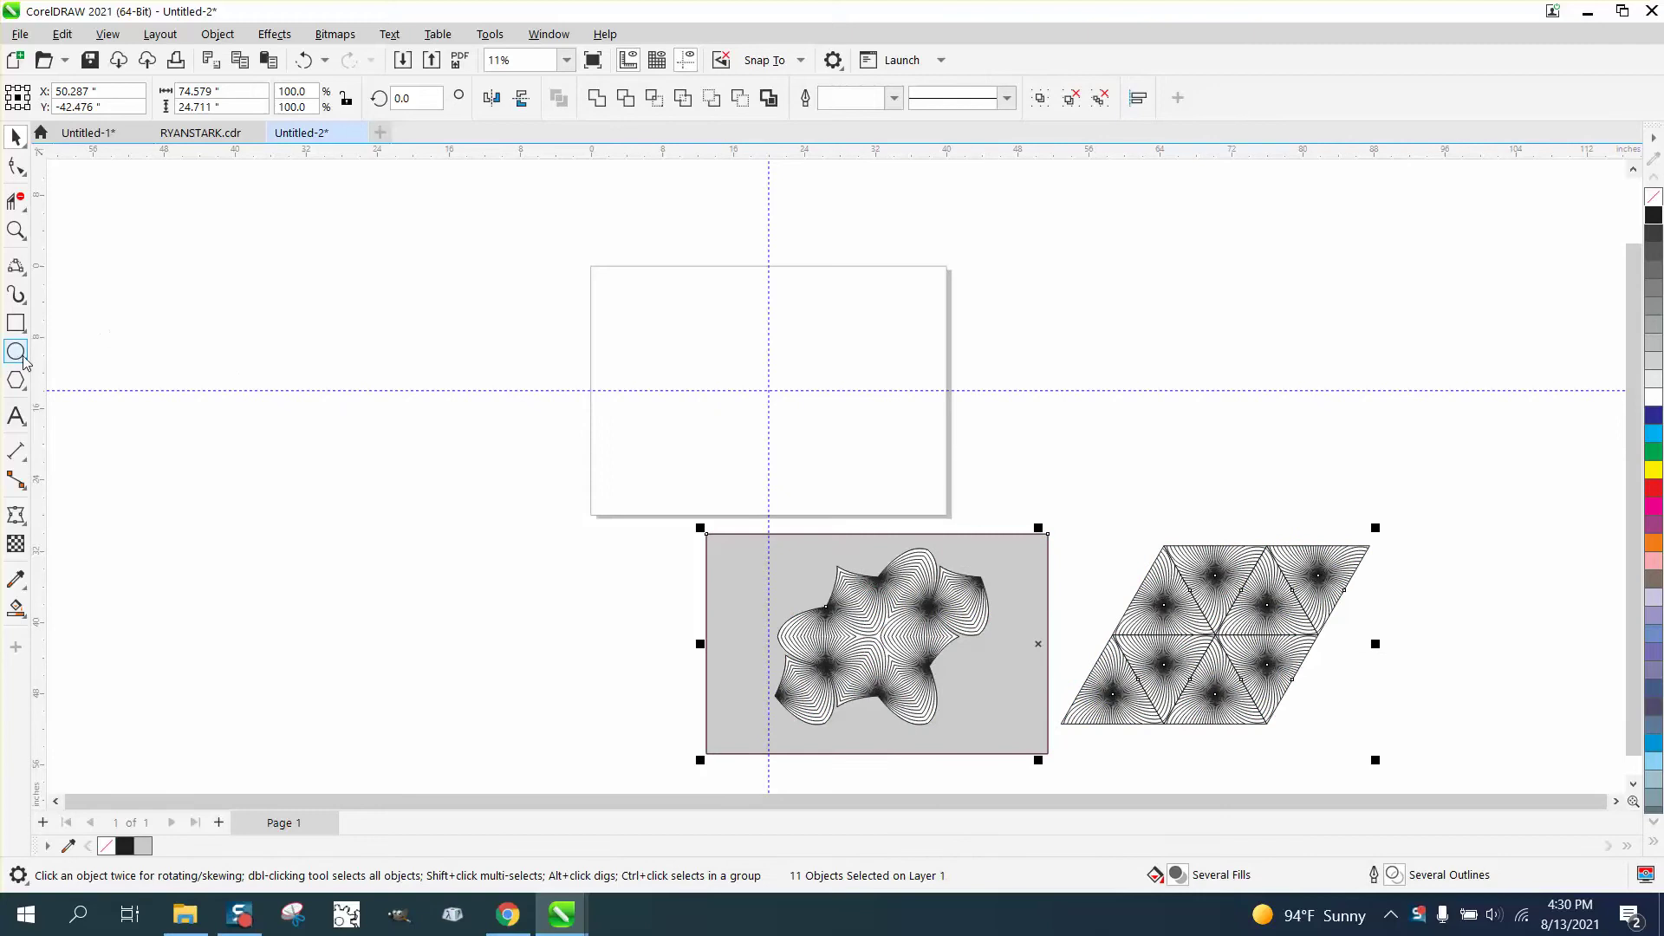
- Draw a four-sided polygon about 10.9 inches wide and high and centre it on the page
{"action": "left_click", "coordinate": [24, 390]}
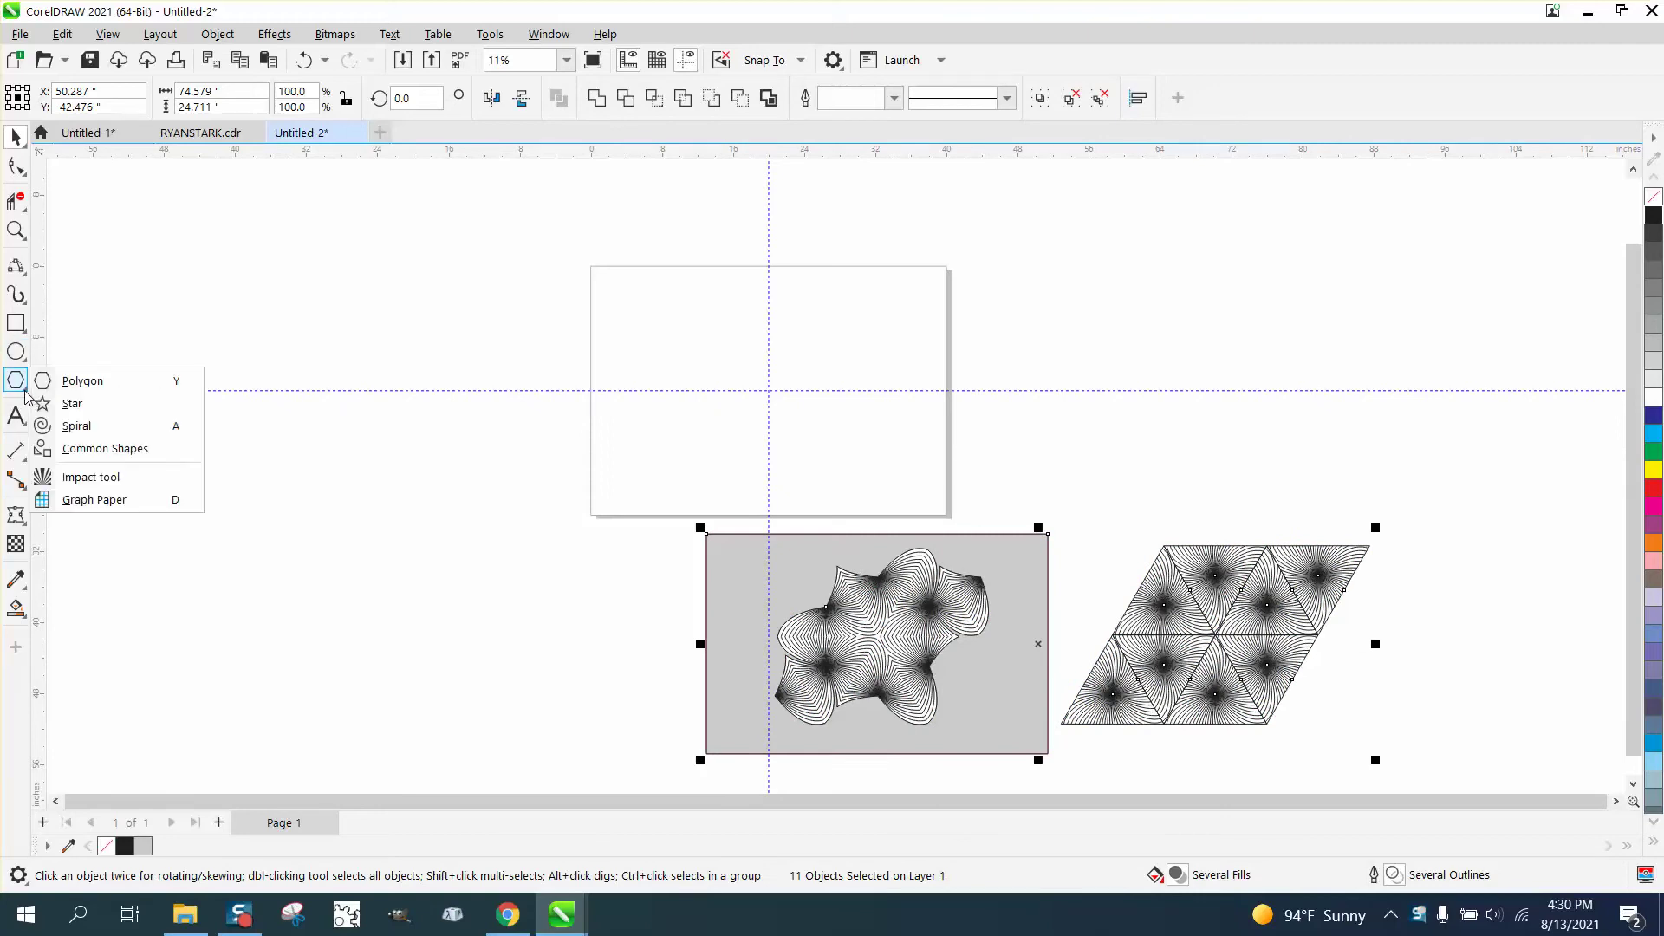
{"action": "left_click", "coordinate": [86, 379]}
{"action": "left_click", "coordinate": [609, 93]}
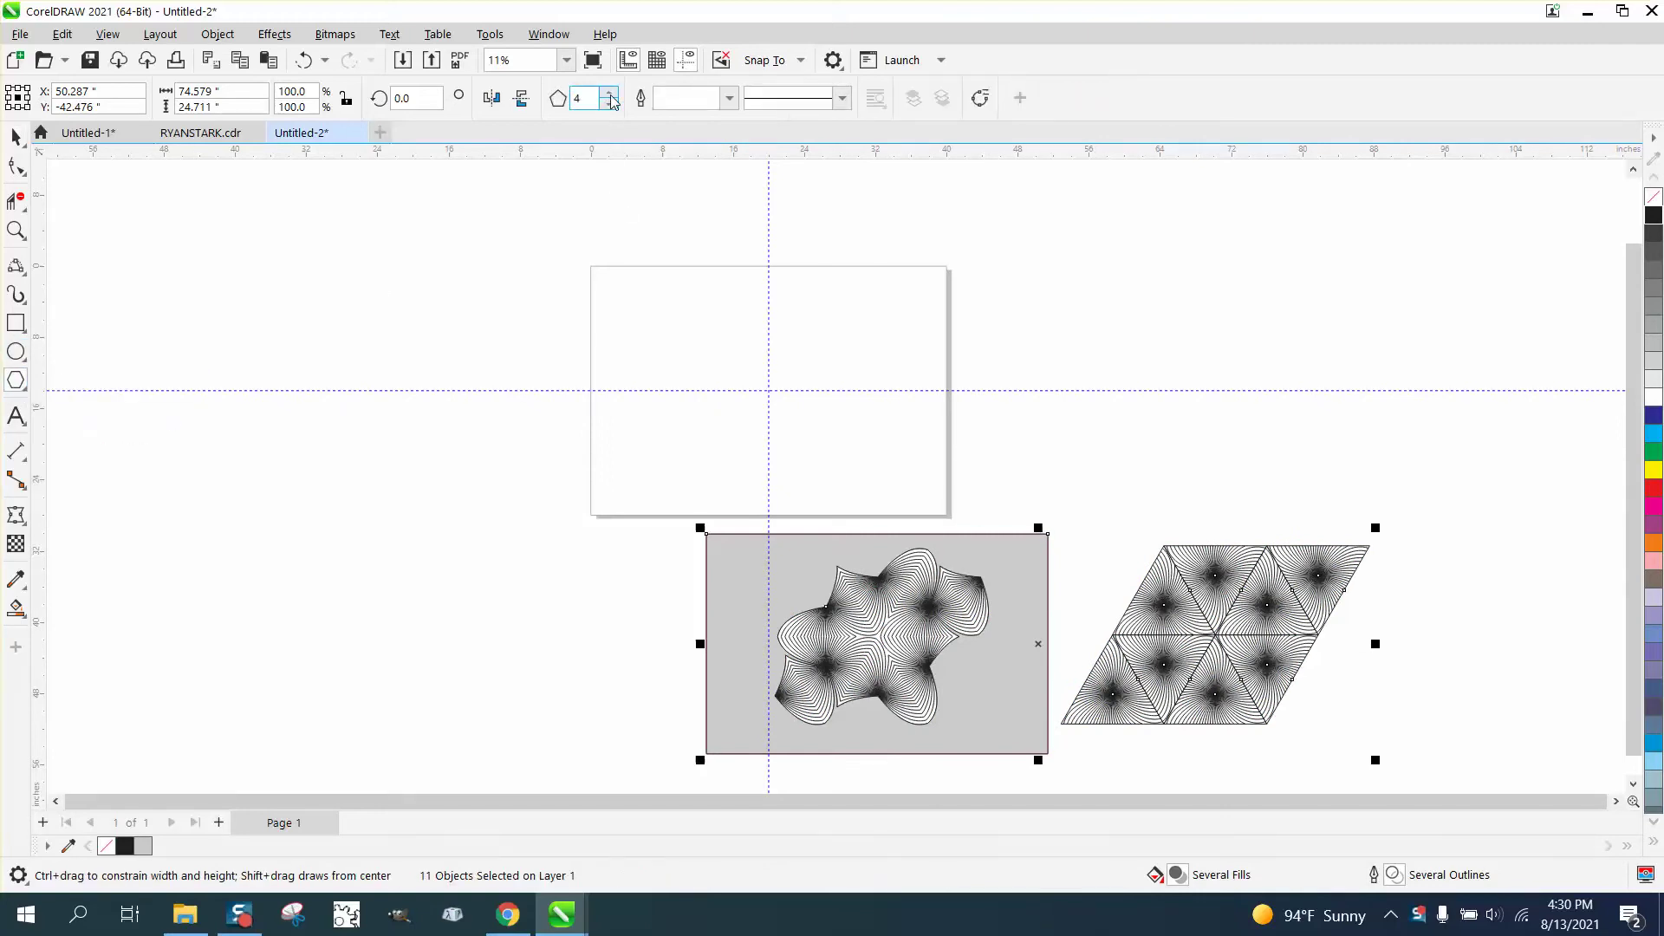
{"action": "left_click_drag", "start_coordinate": [811, 329], "coordinate": [768, 431]}
{"action": "key", "text": "p"}
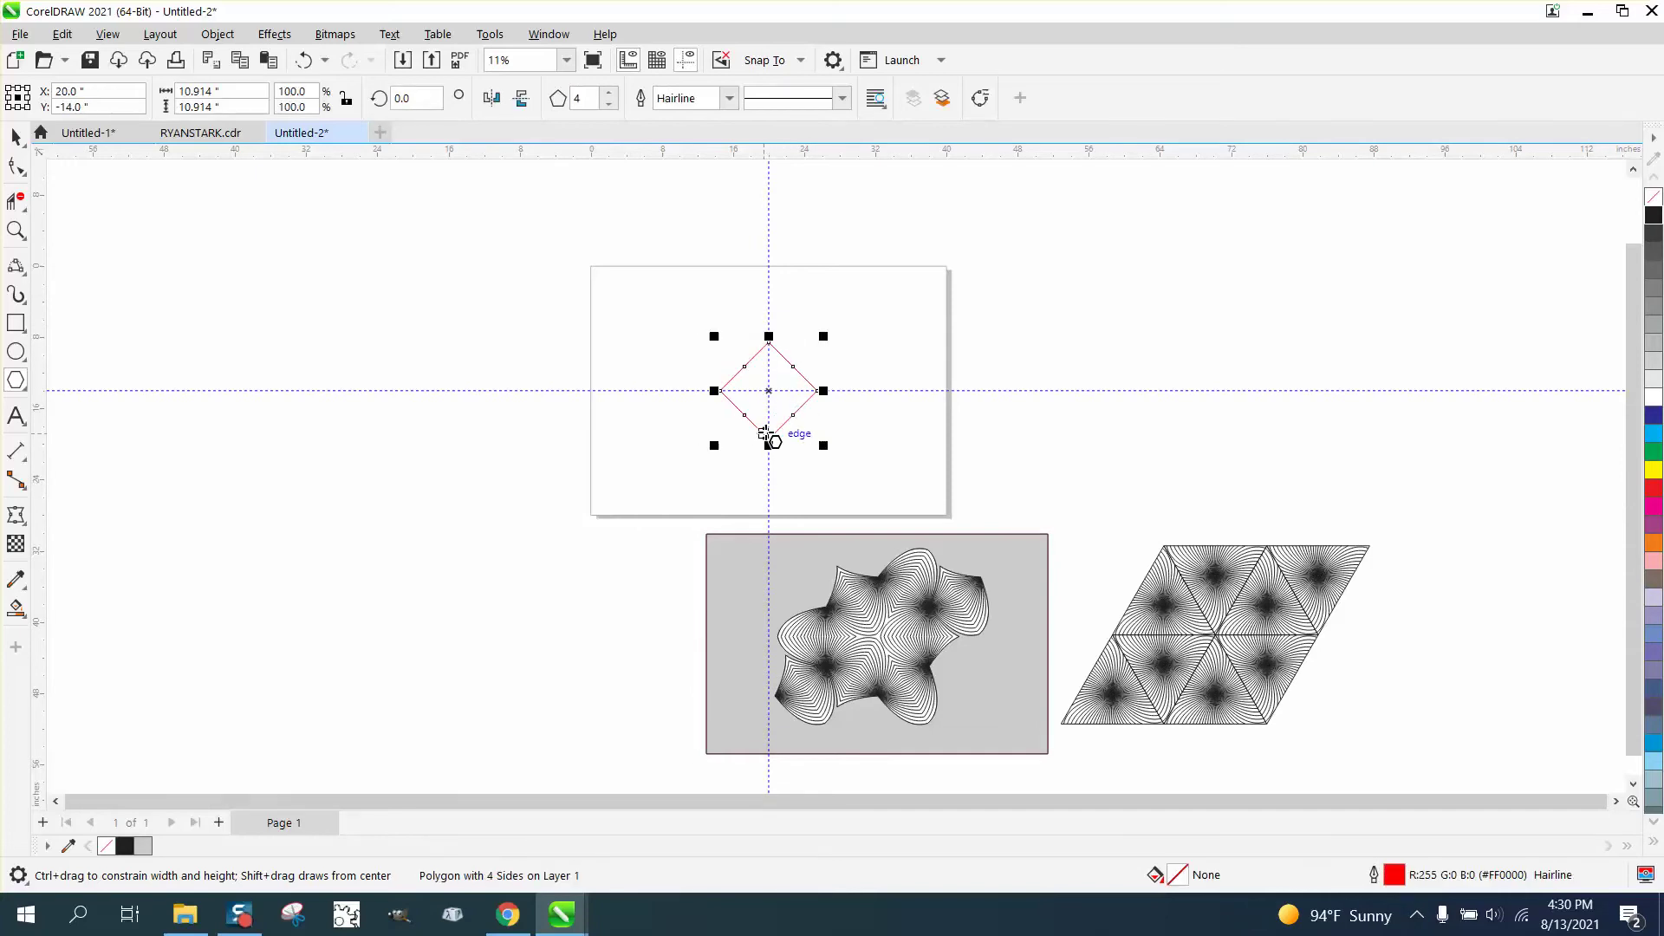
- Set the centred polygon's number of sides to 3
{"action": "left_click", "coordinate": [15, 227]}
{"action": "left_click_drag", "start_coordinate": [646, 312], "coordinate": [949, 478]}
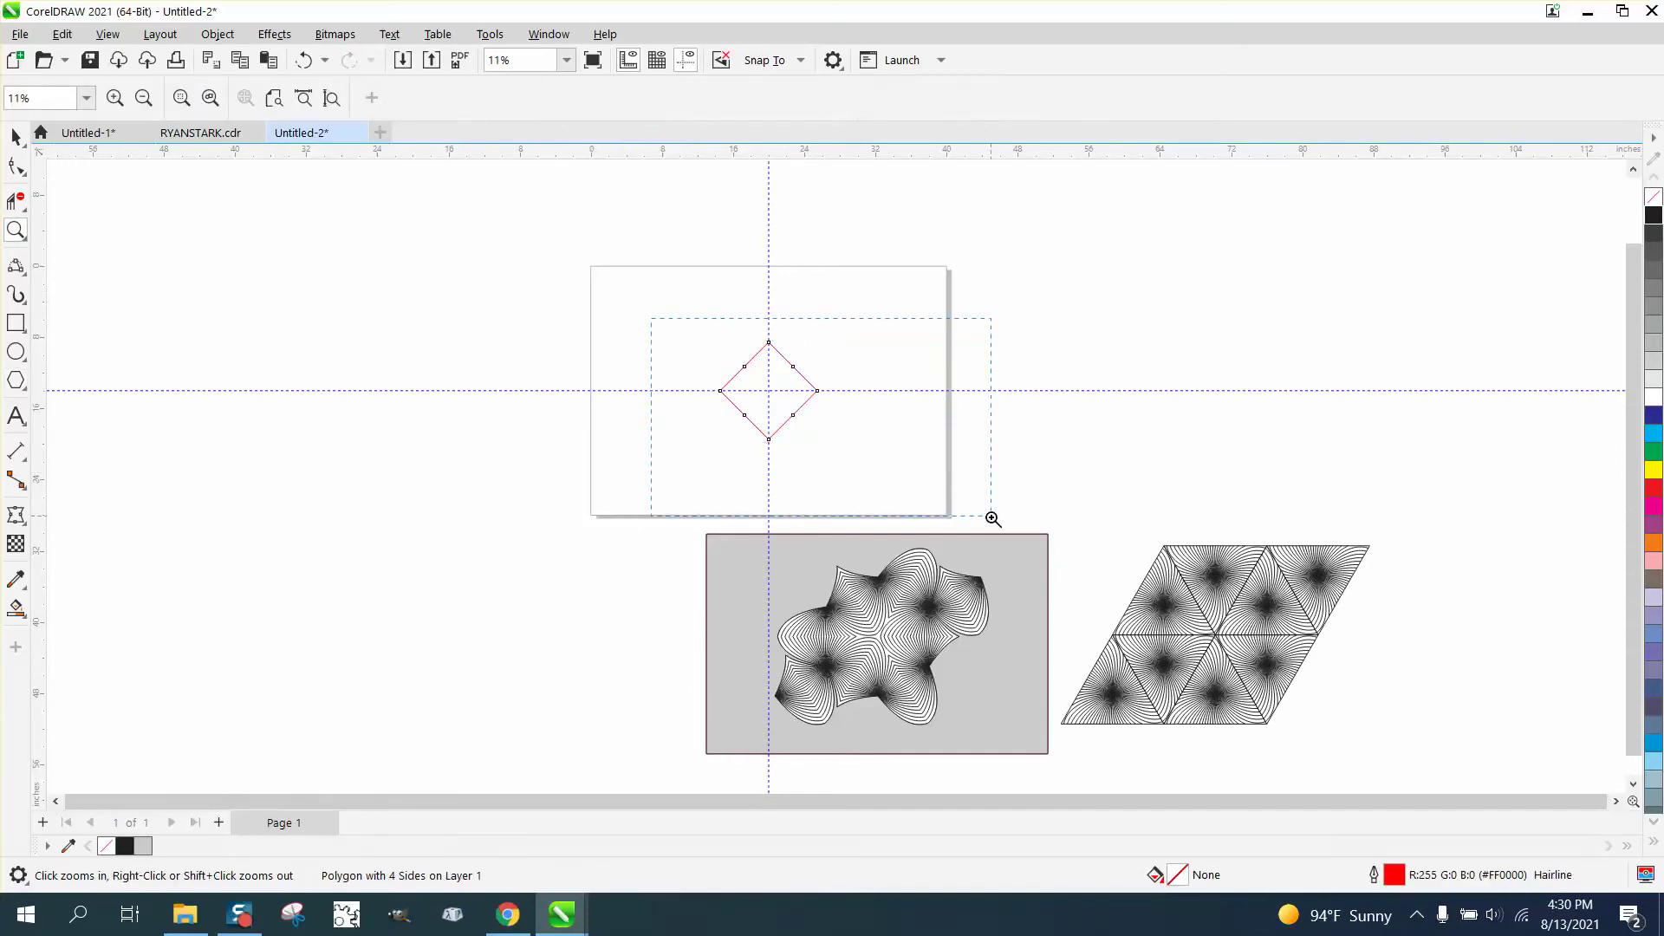
{"action": "left_click", "coordinate": [15, 136]}
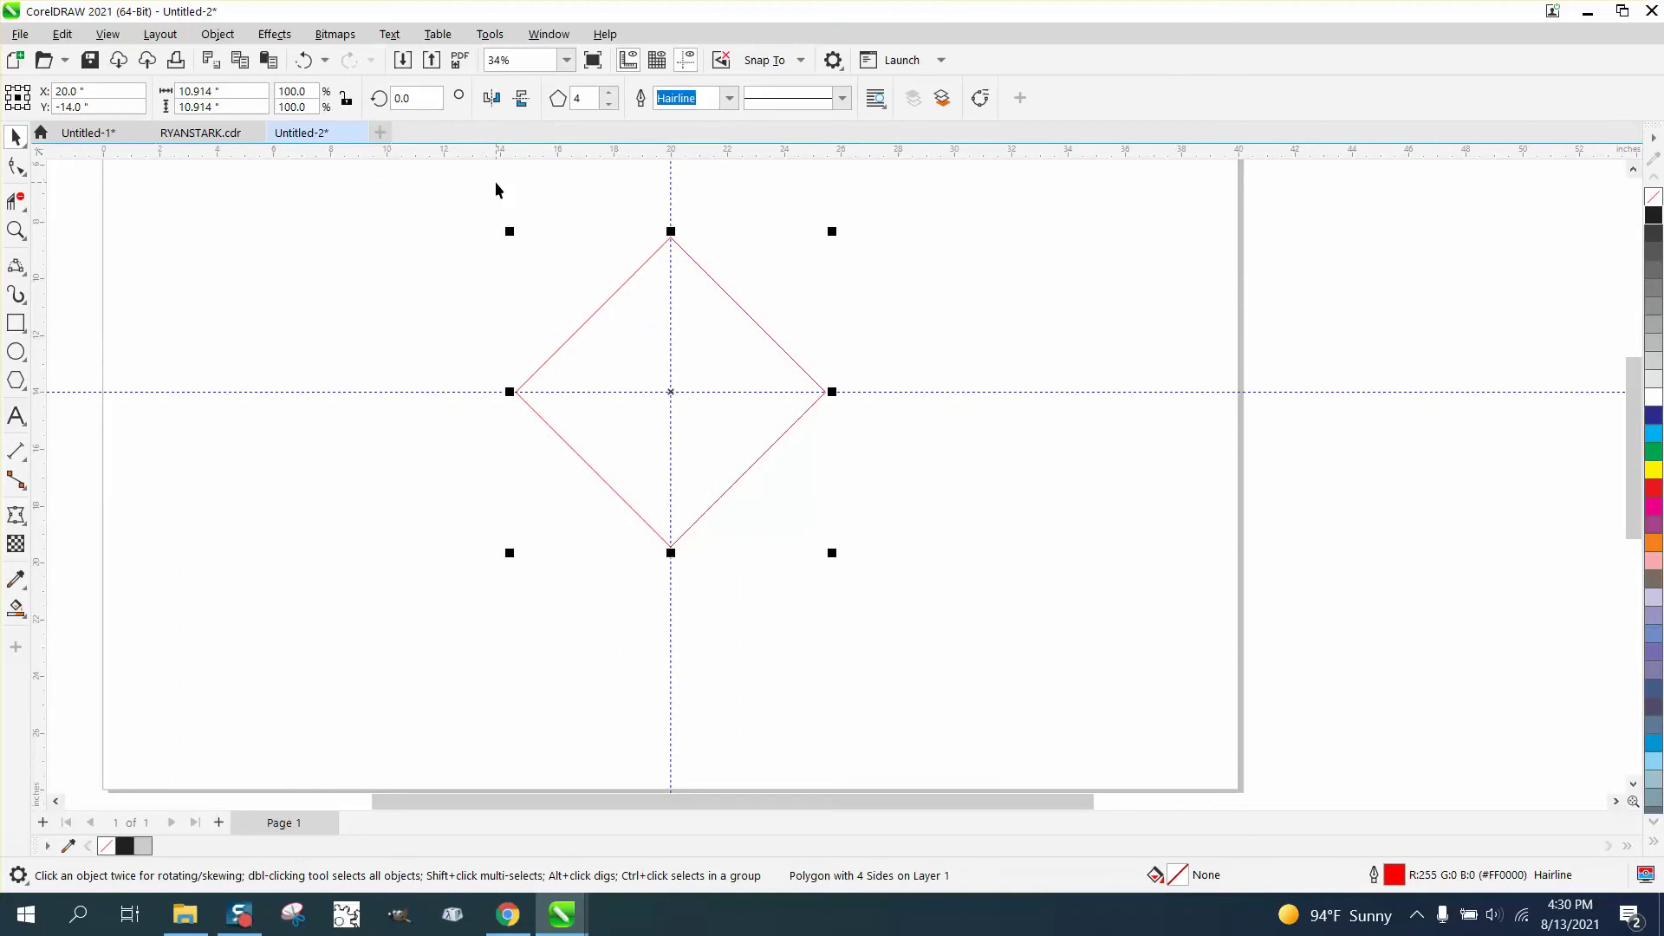
{"action": "left_click", "coordinate": [610, 105]}
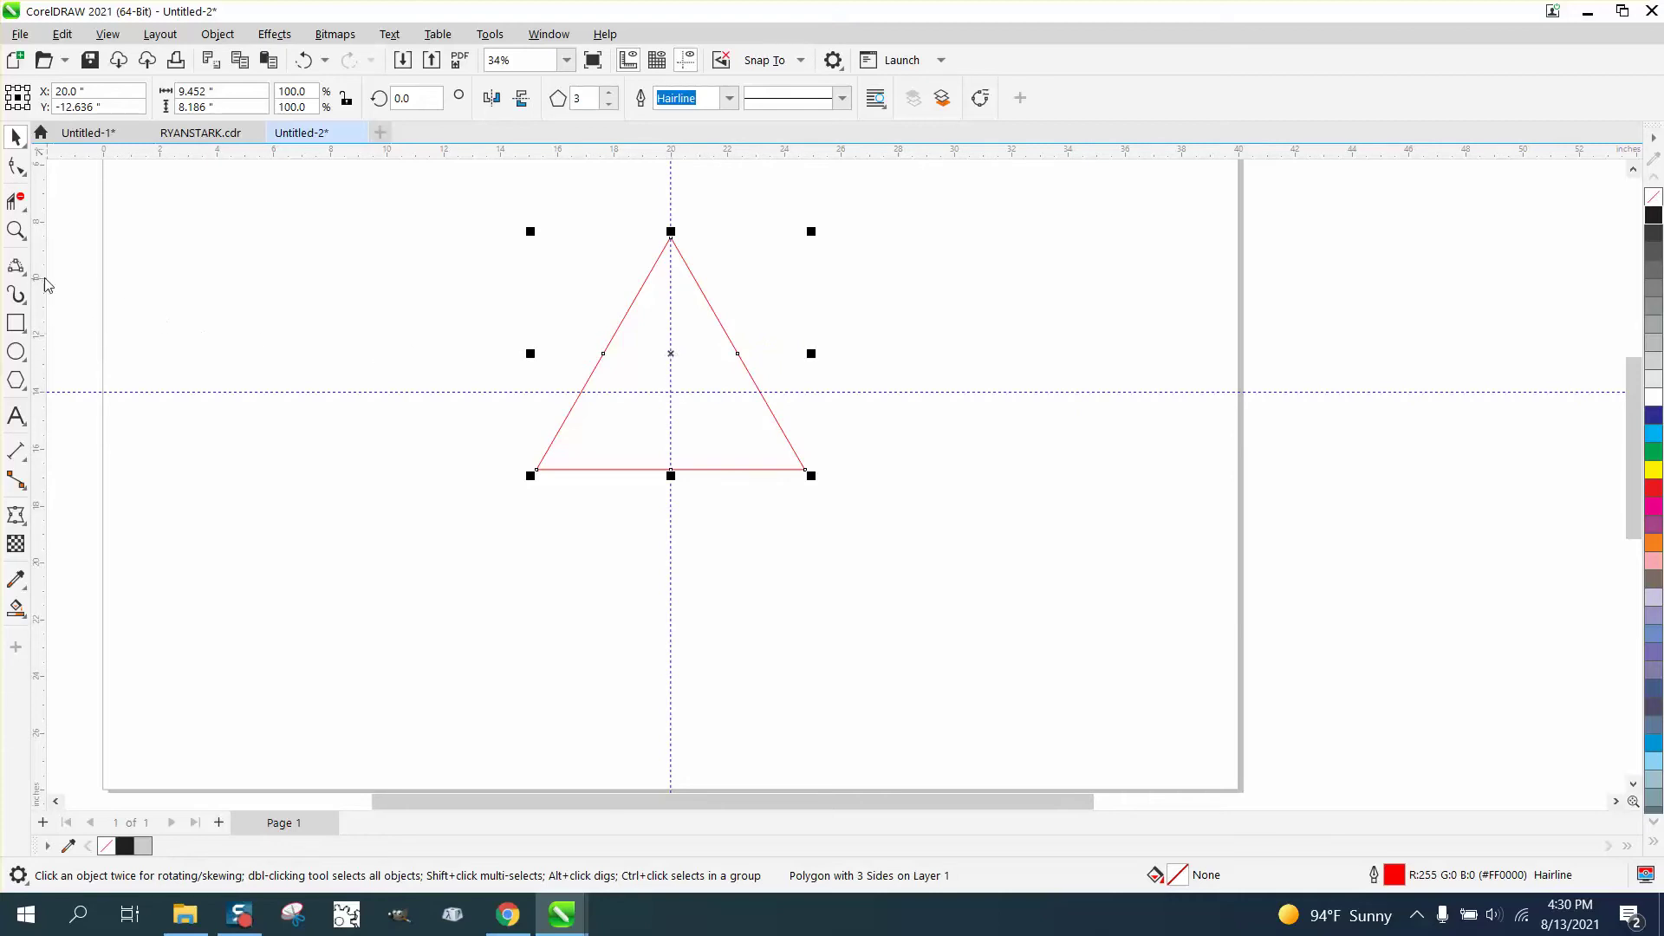
- Draw a 3-point curve about 6.2 by 3.3 inches from the page centre past the triangle's left edge, bowed upward
{"action": "left_click", "coordinate": [16, 230]}
{"action": "left_click_drag", "start_coordinate": [563, 342], "coordinate": [928, 548]}
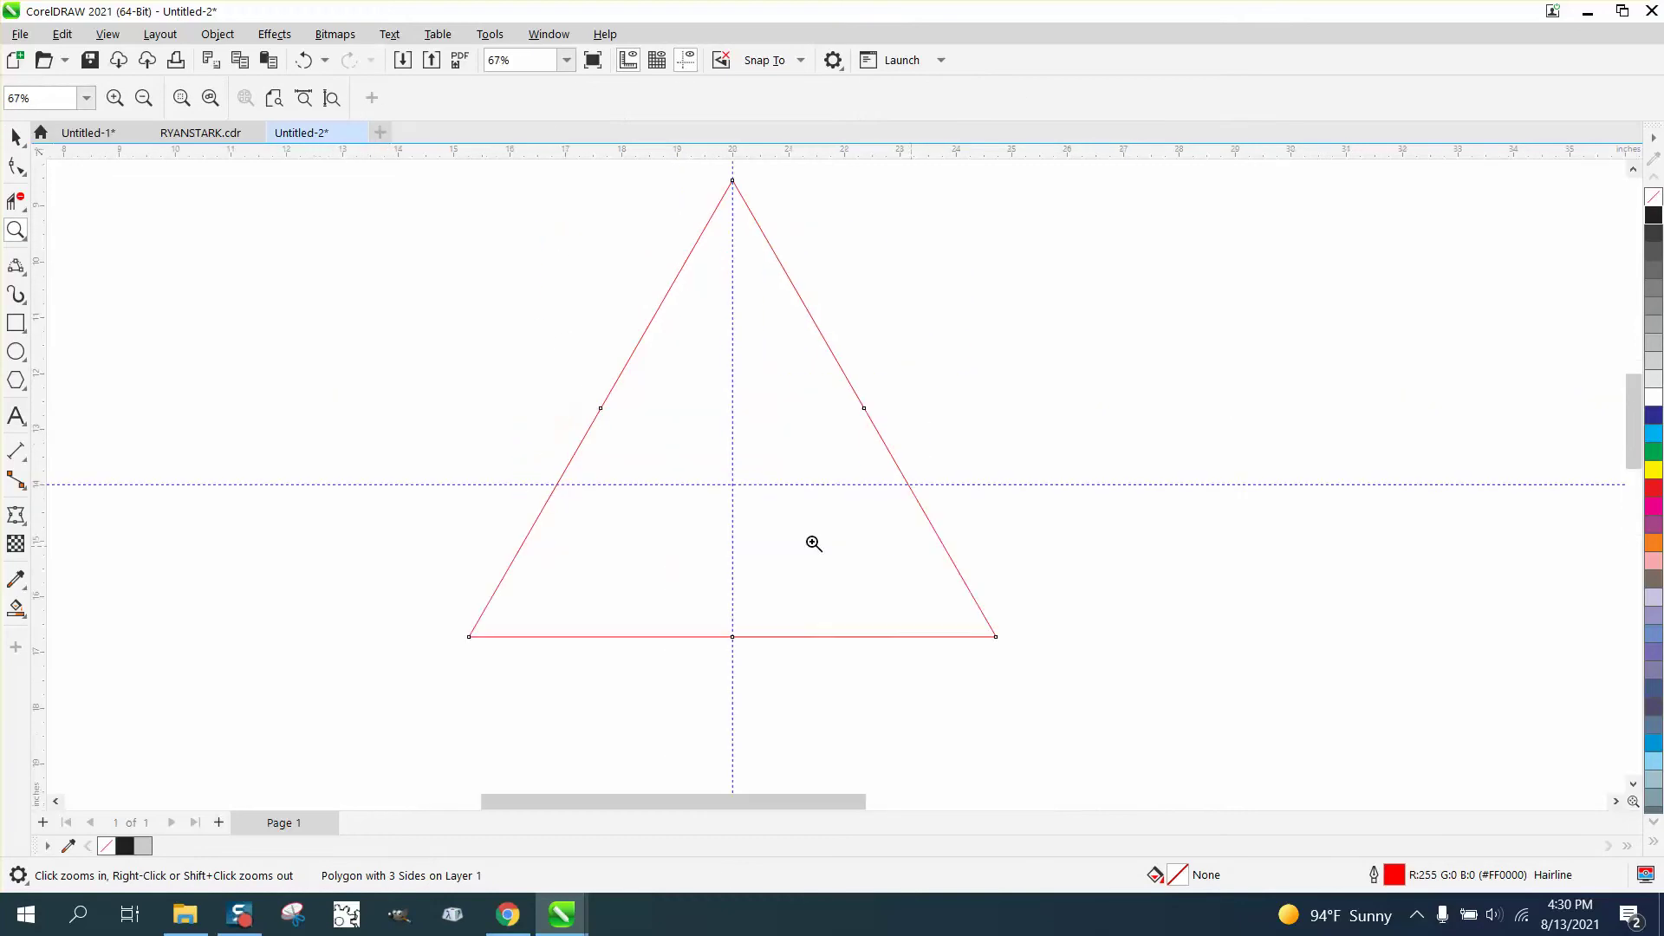
{"action": "left_click", "coordinate": [27, 277]}
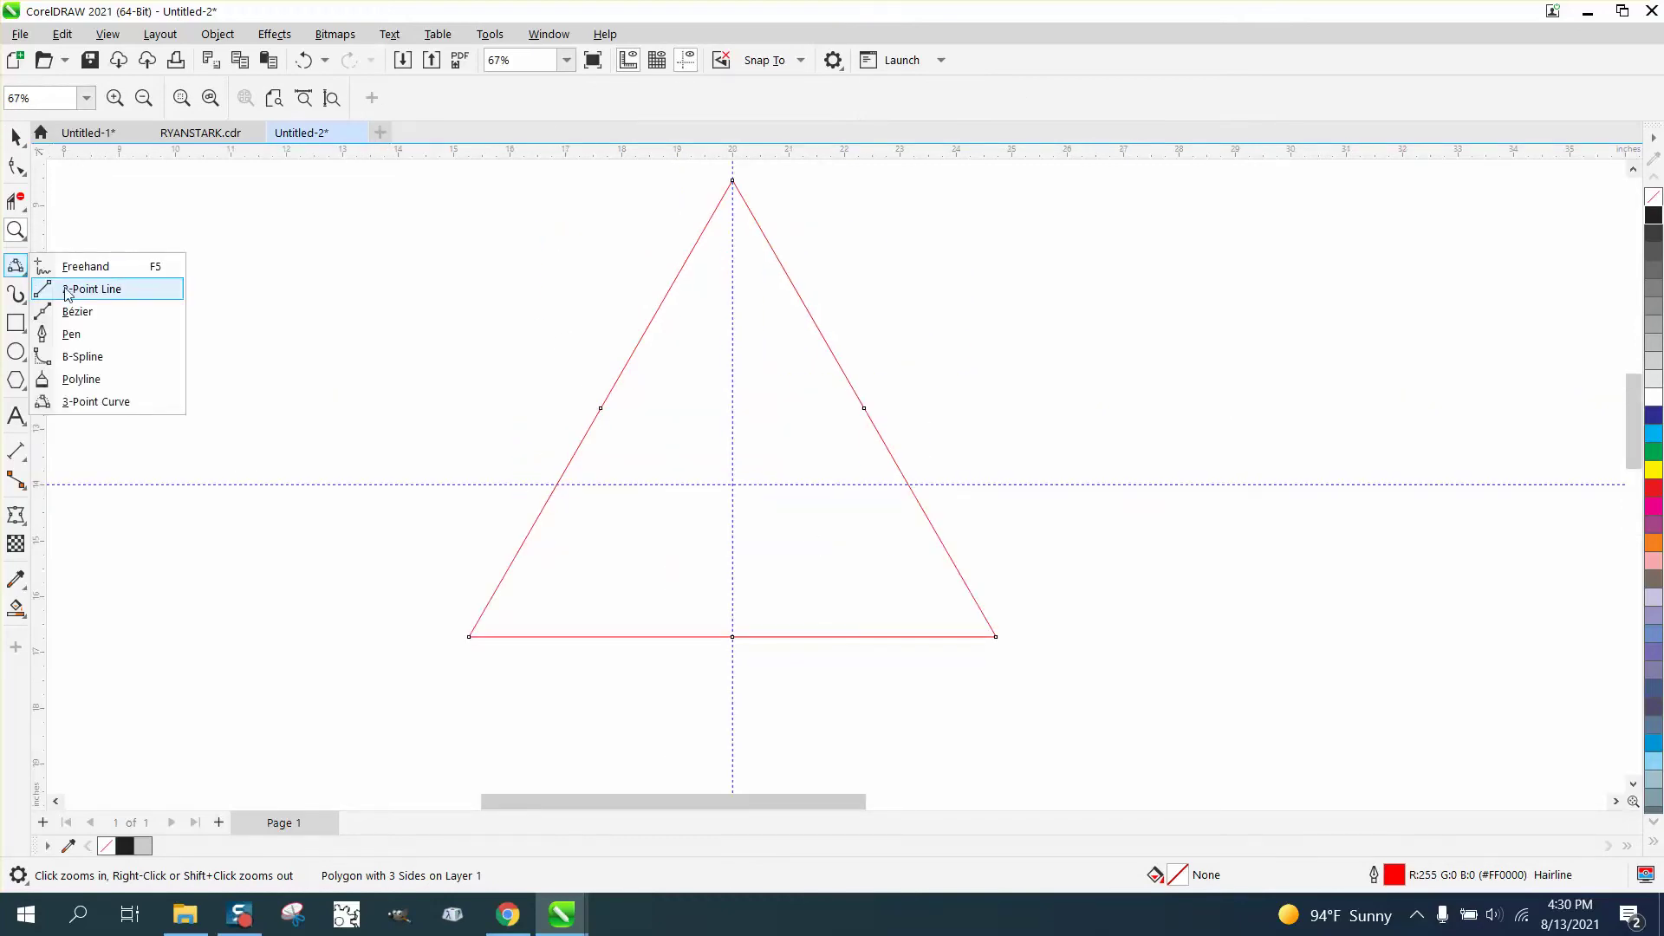
{"action": "left_click", "coordinate": [87, 398]}
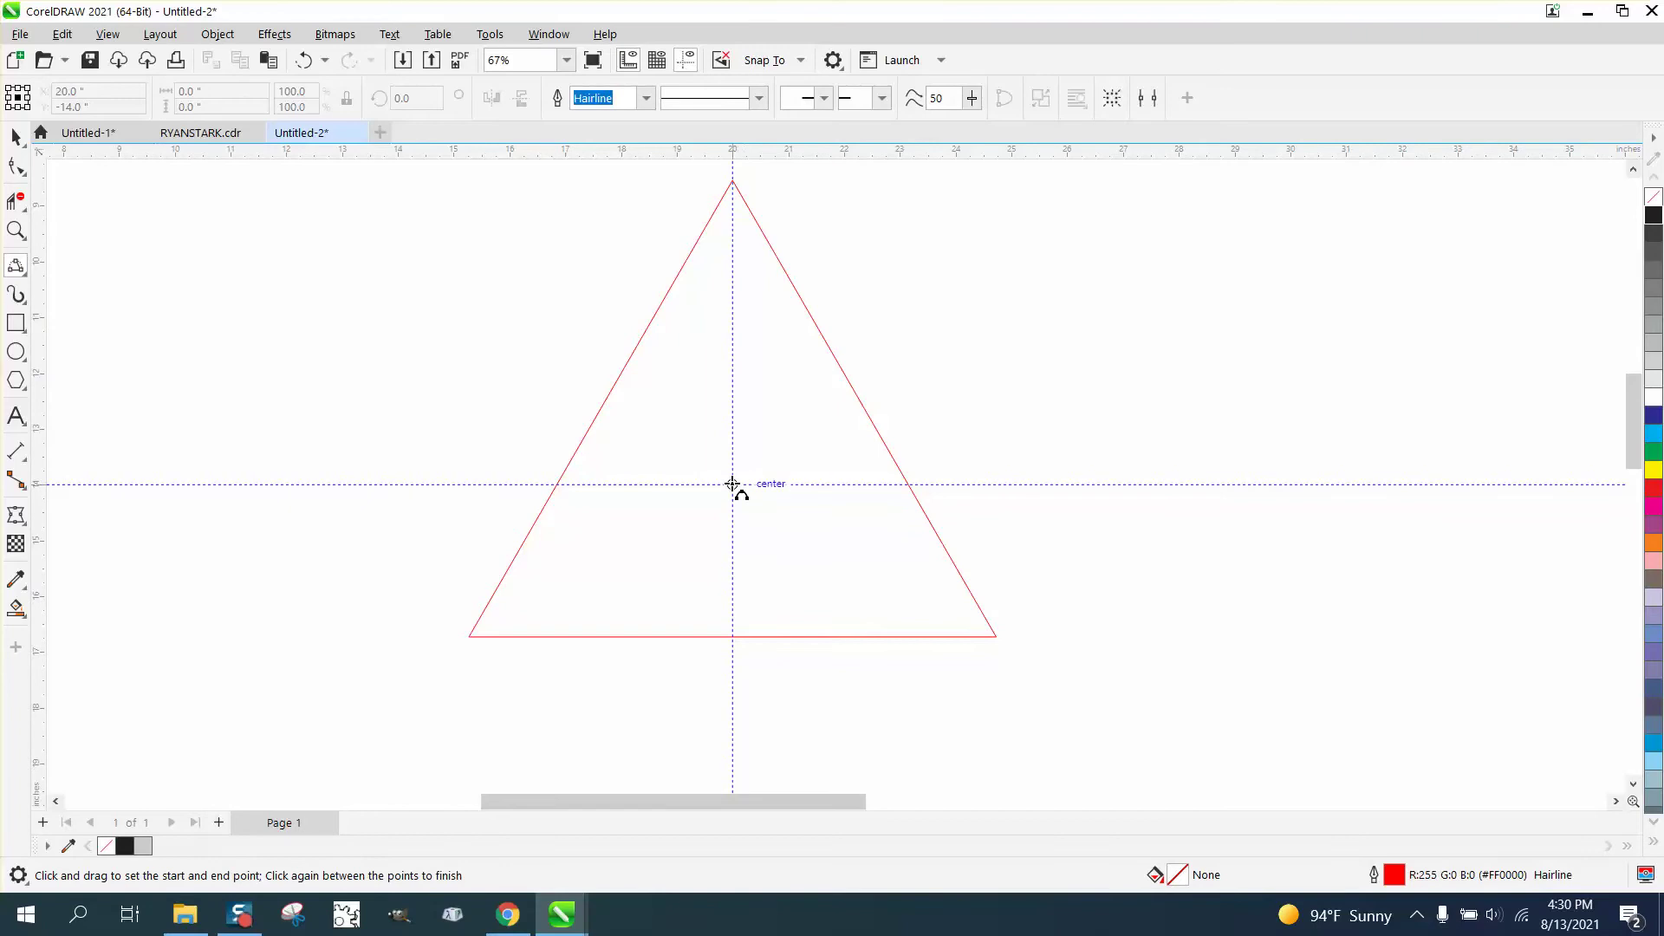
{"action": "left_click_drag", "start_coordinate": [712, 466], "coordinate": [387, 302]}
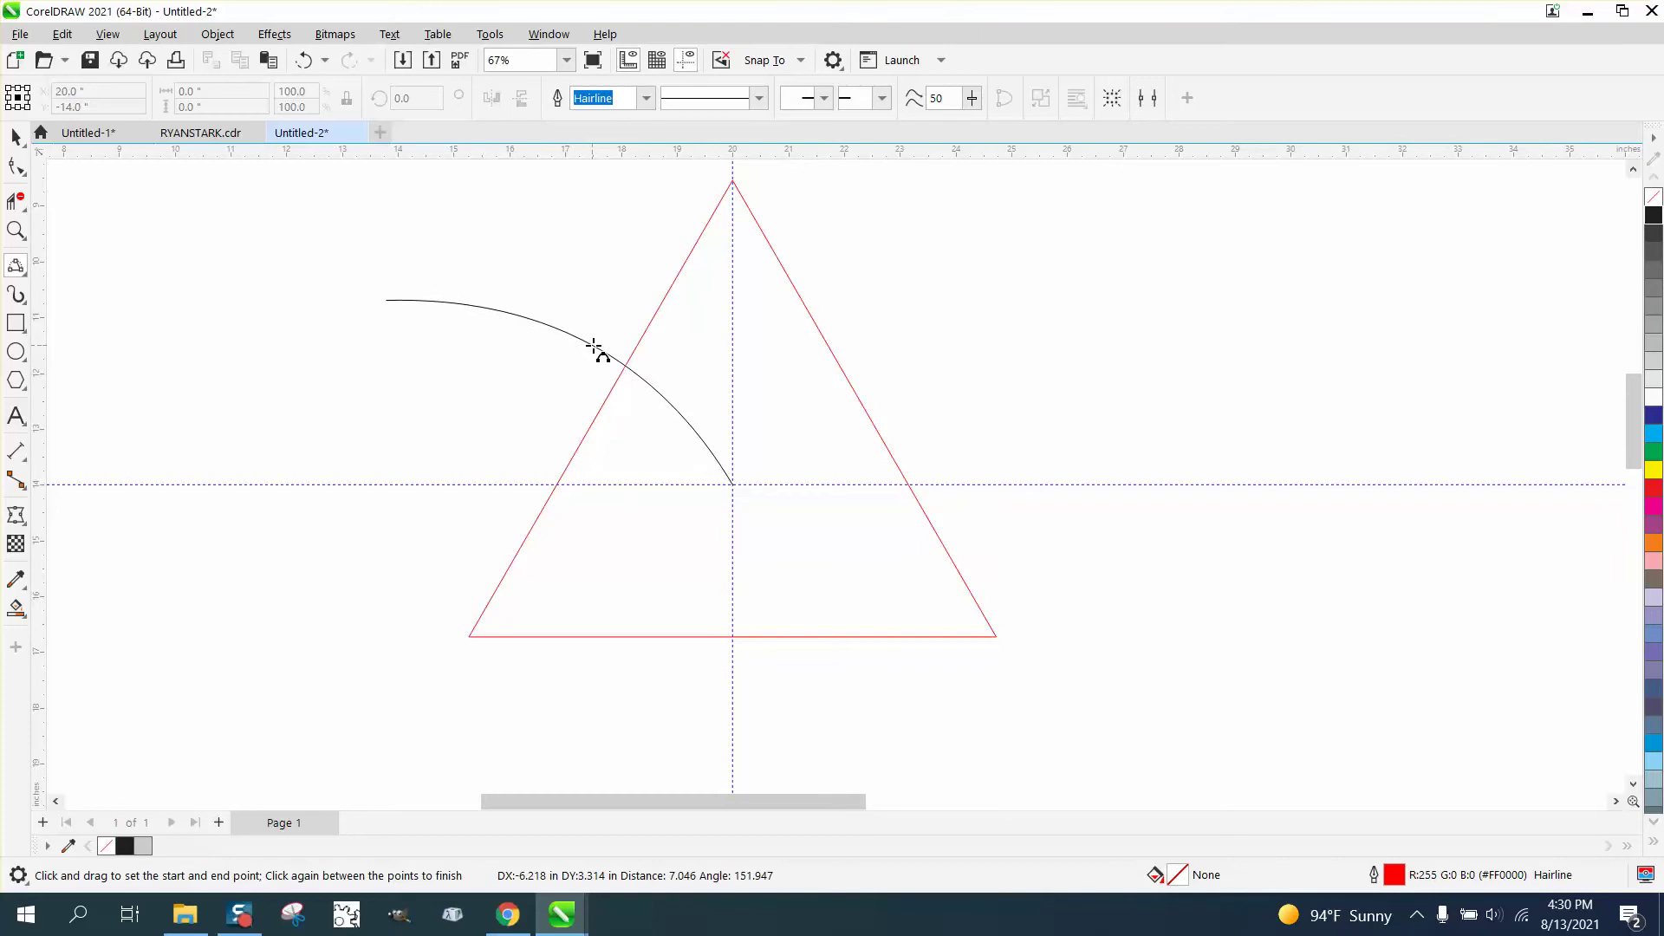
{"action": "left_click", "coordinate": [596, 345]}
{"action": "left_click", "coordinate": [15, 137]}
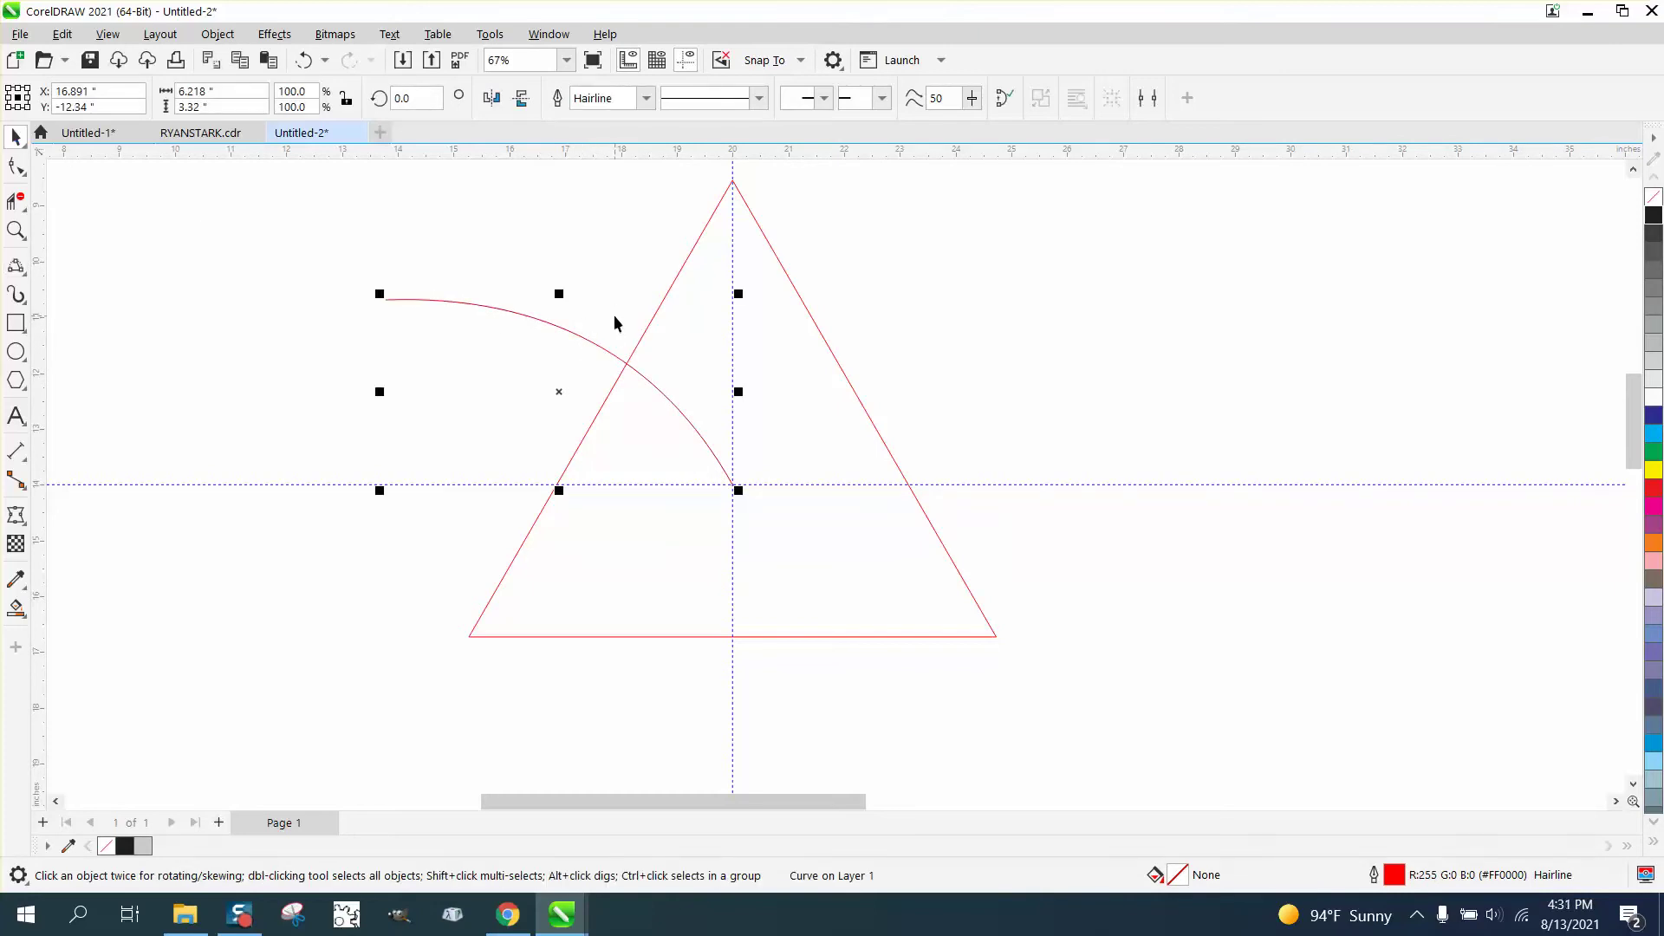
- Place the curve's rotation centre on its end node at the page centre and make a copy rotated to 5 degrees
{"action": "left_click", "coordinate": [564, 392]}
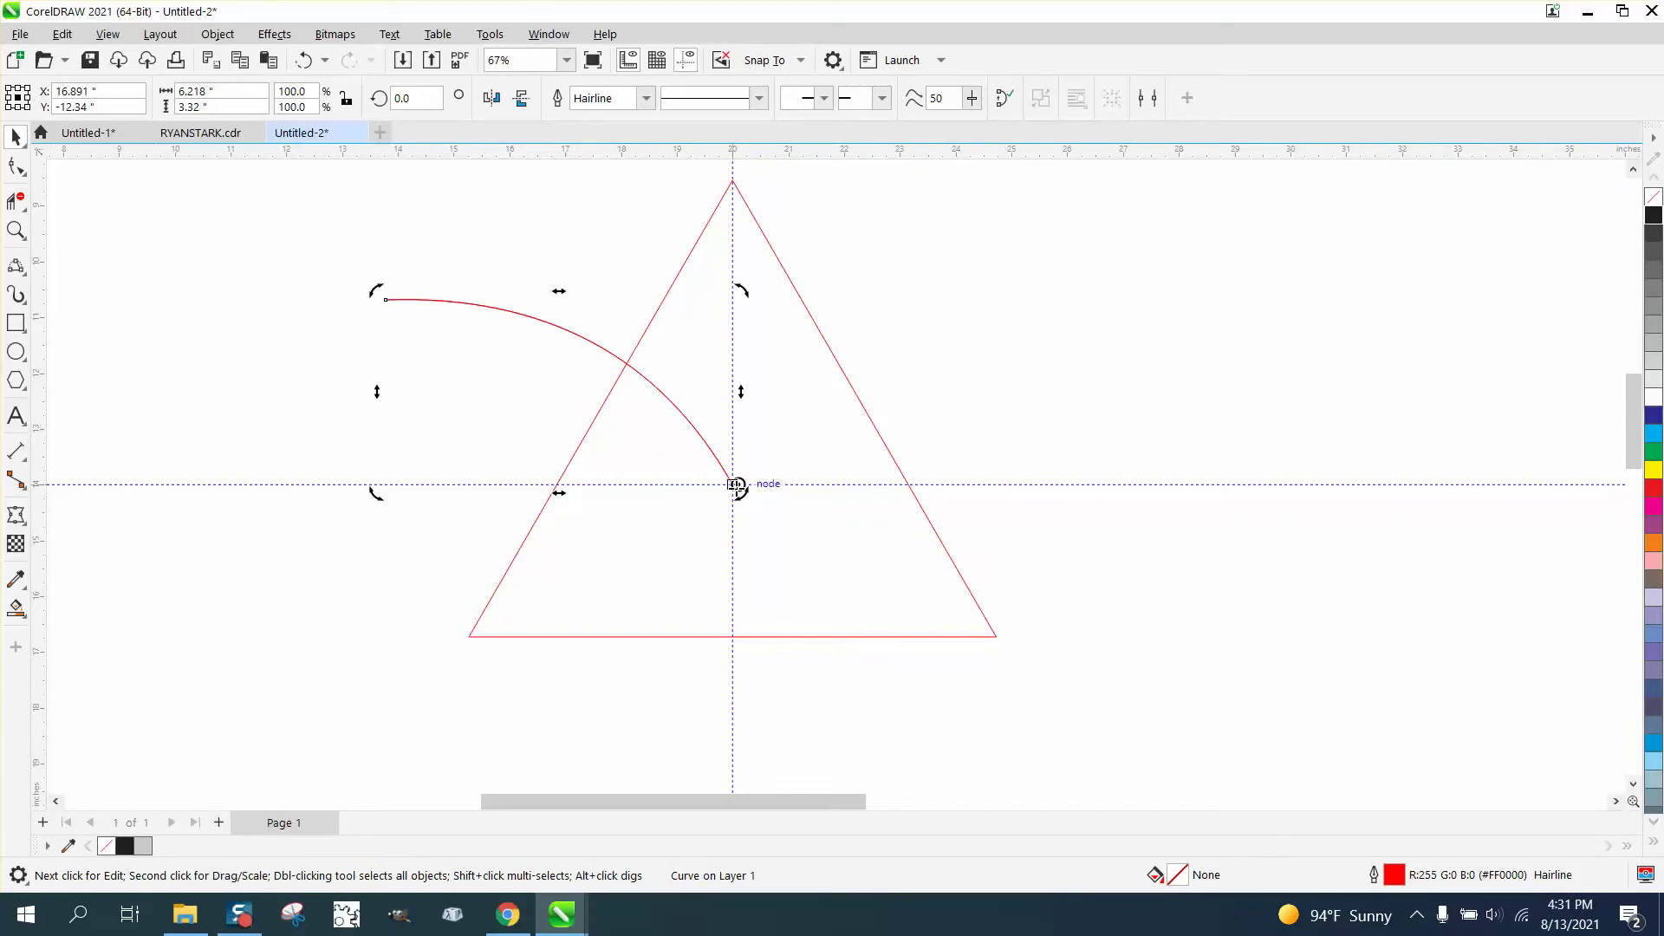
{"action": "left_click", "coordinate": [899, 424]}
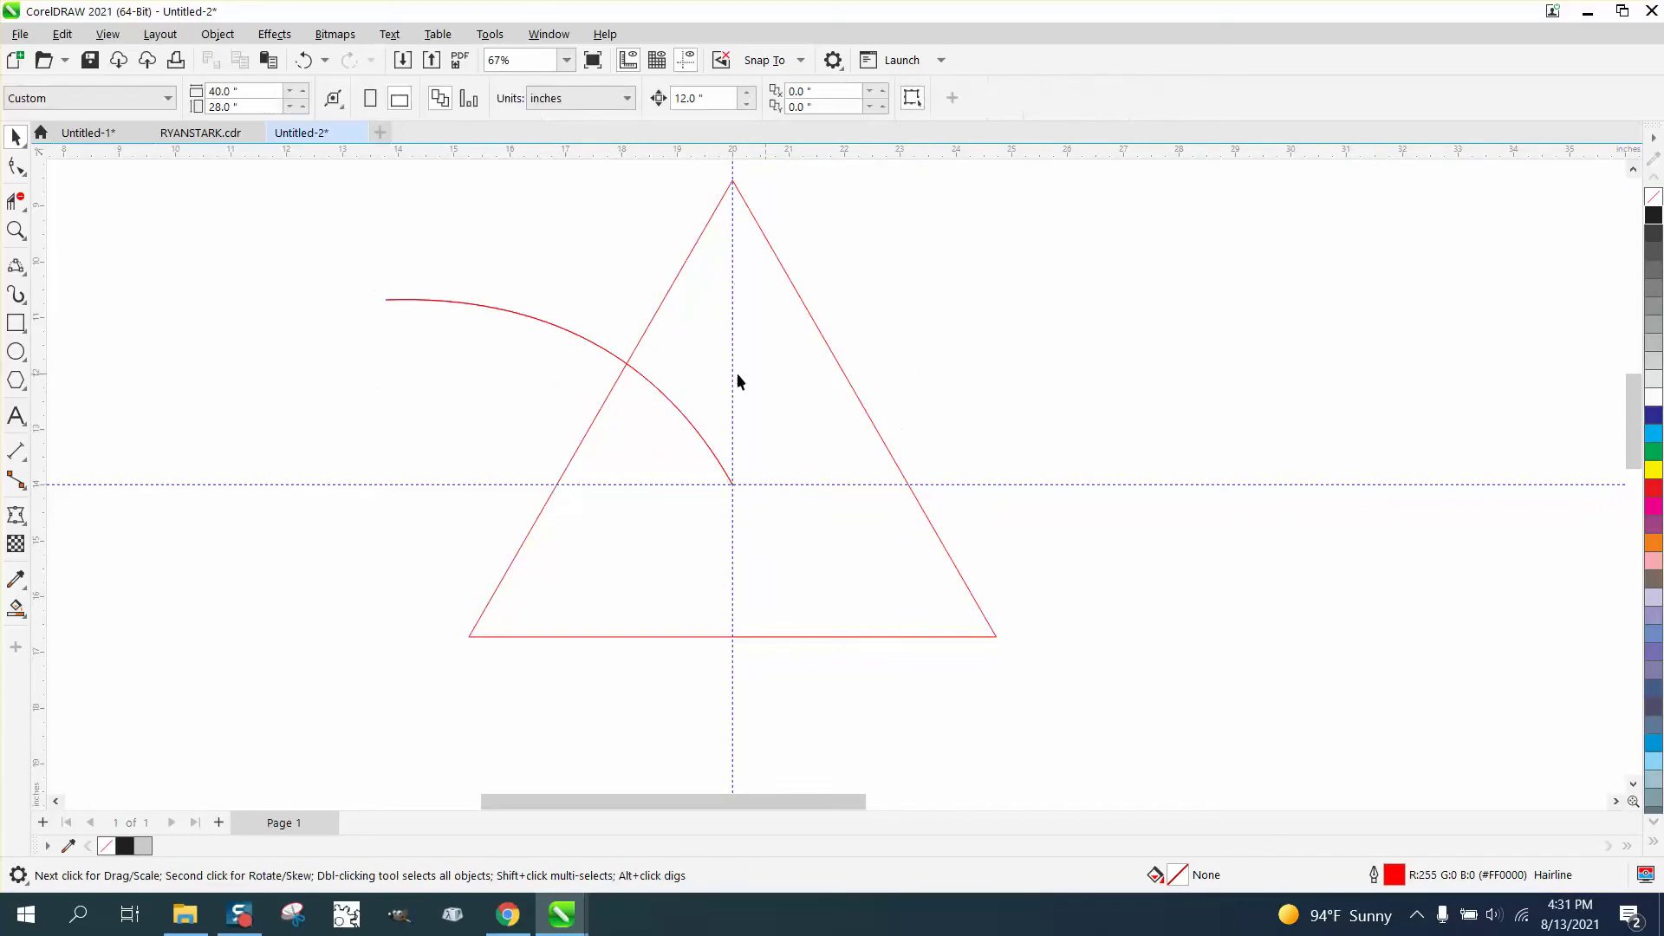
{"action": "left_click", "coordinate": [612, 360]}
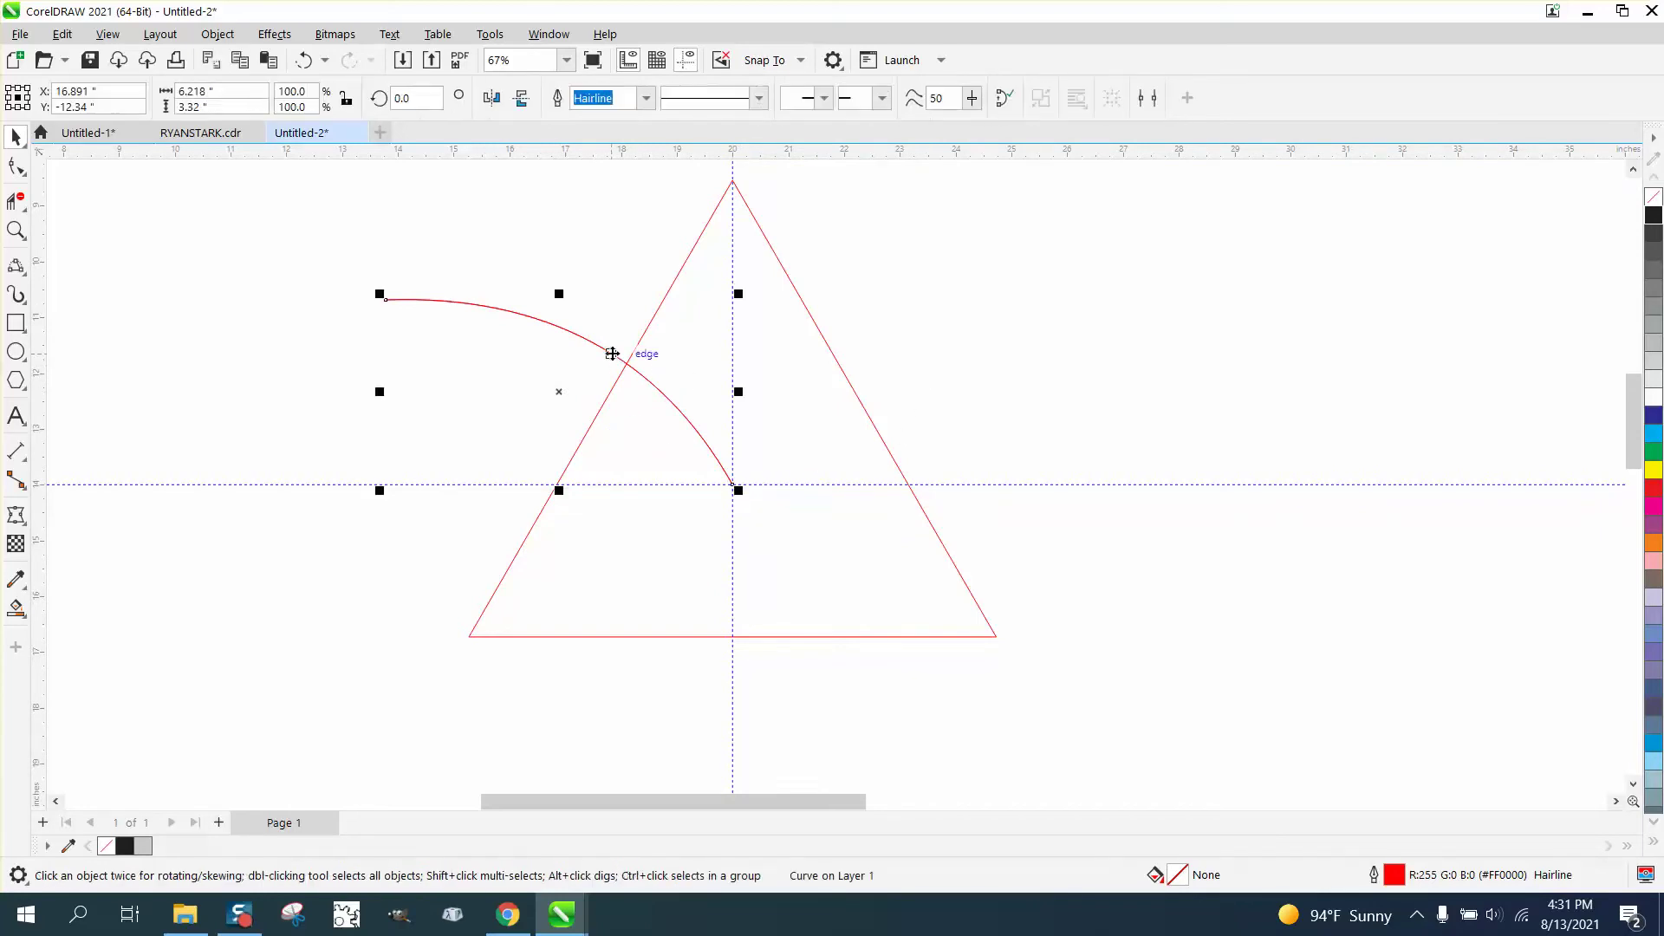
{"action": "left_click", "coordinate": [561, 393]}
{"action": "left_click_drag", "start_coordinate": [414, 99], "coordinate": [383, 102]}
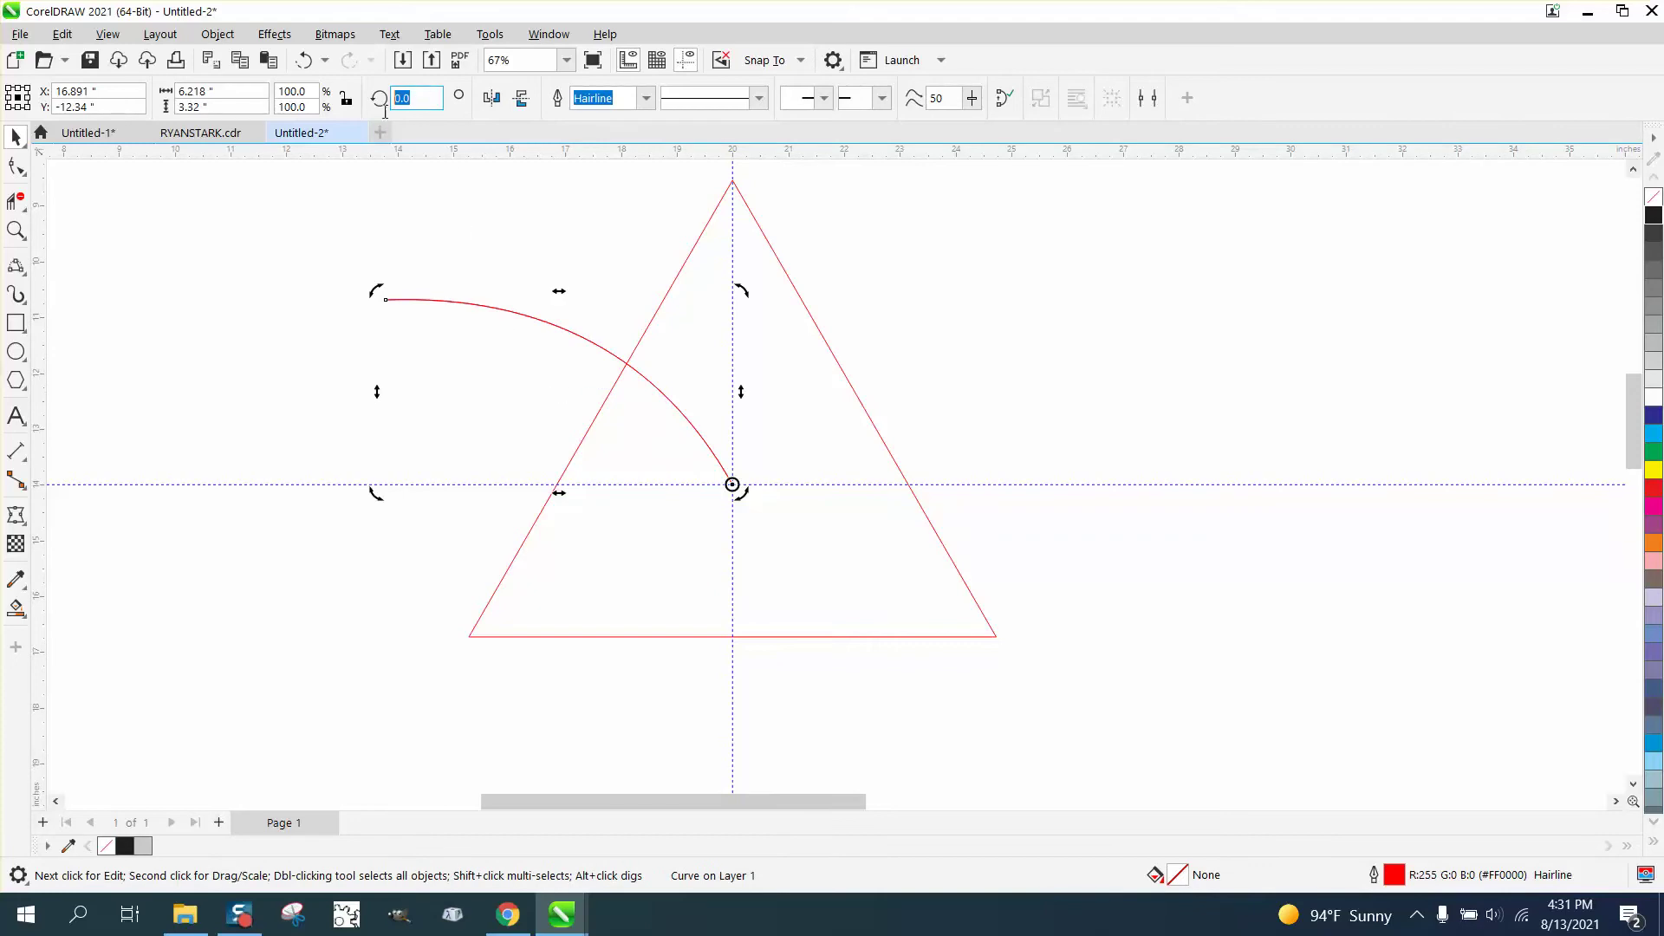
{"action": "type", "text": "5"}
{"action": "key", "text": "Return"}
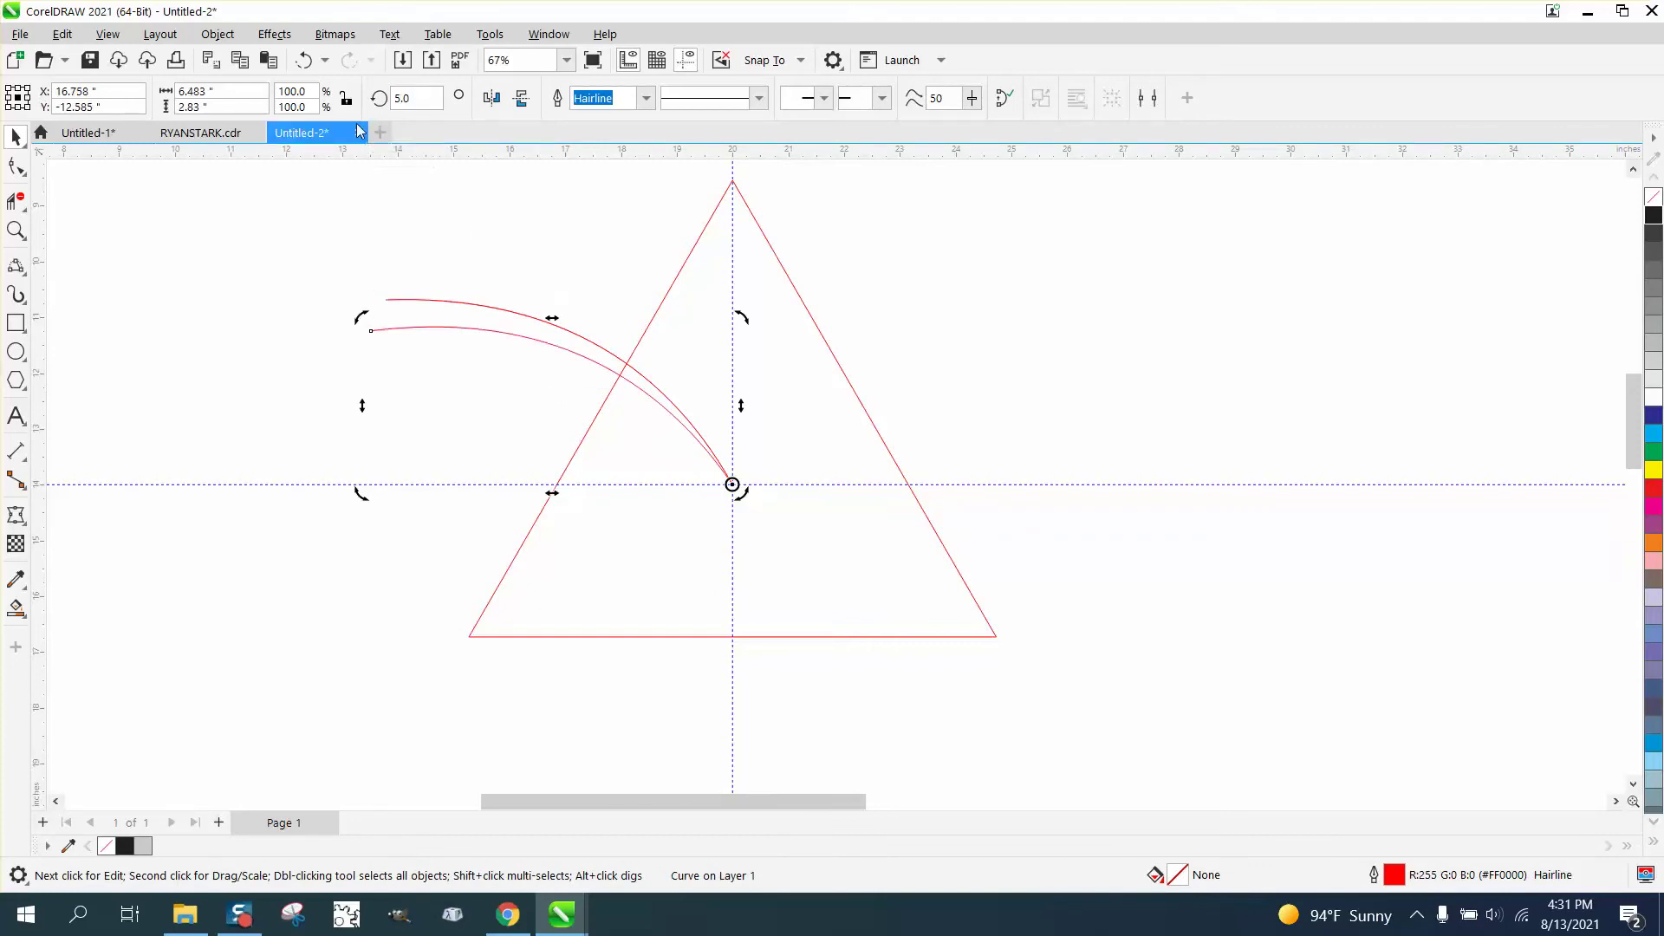
- Make another copy of the curve rotated to 10 degrees about the same centre
{"action": "left_click_drag", "start_coordinate": [416, 101], "coordinate": [382, 105]}
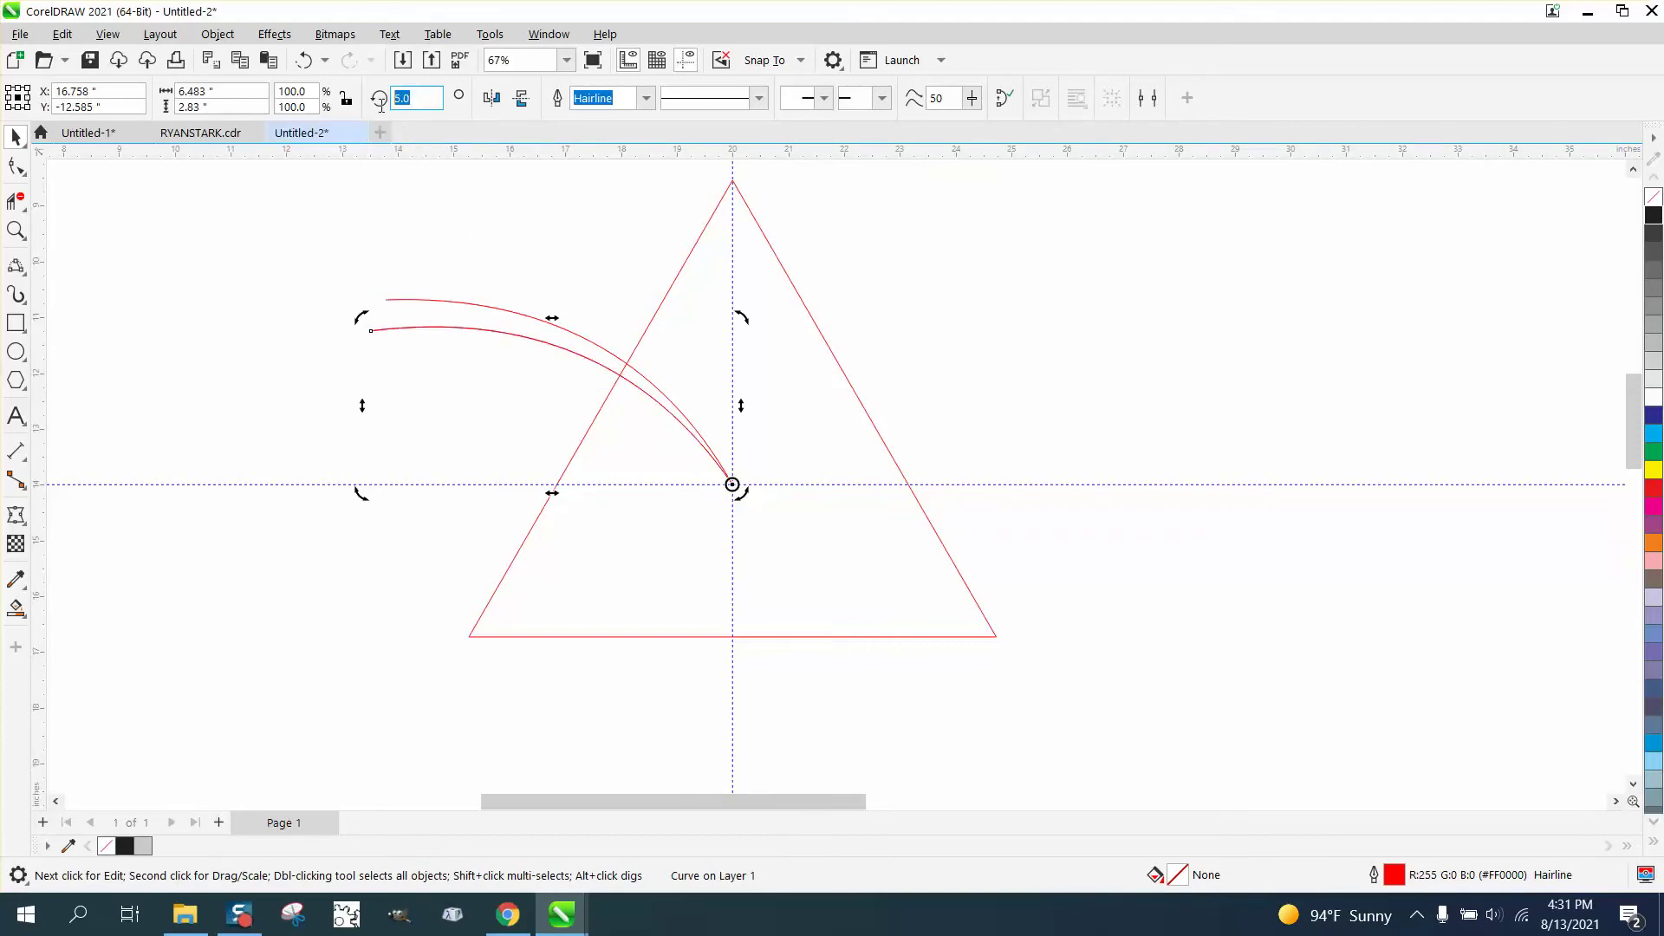
{"action": "type", "text": "10"}
{"action": "key", "text": "Return"}
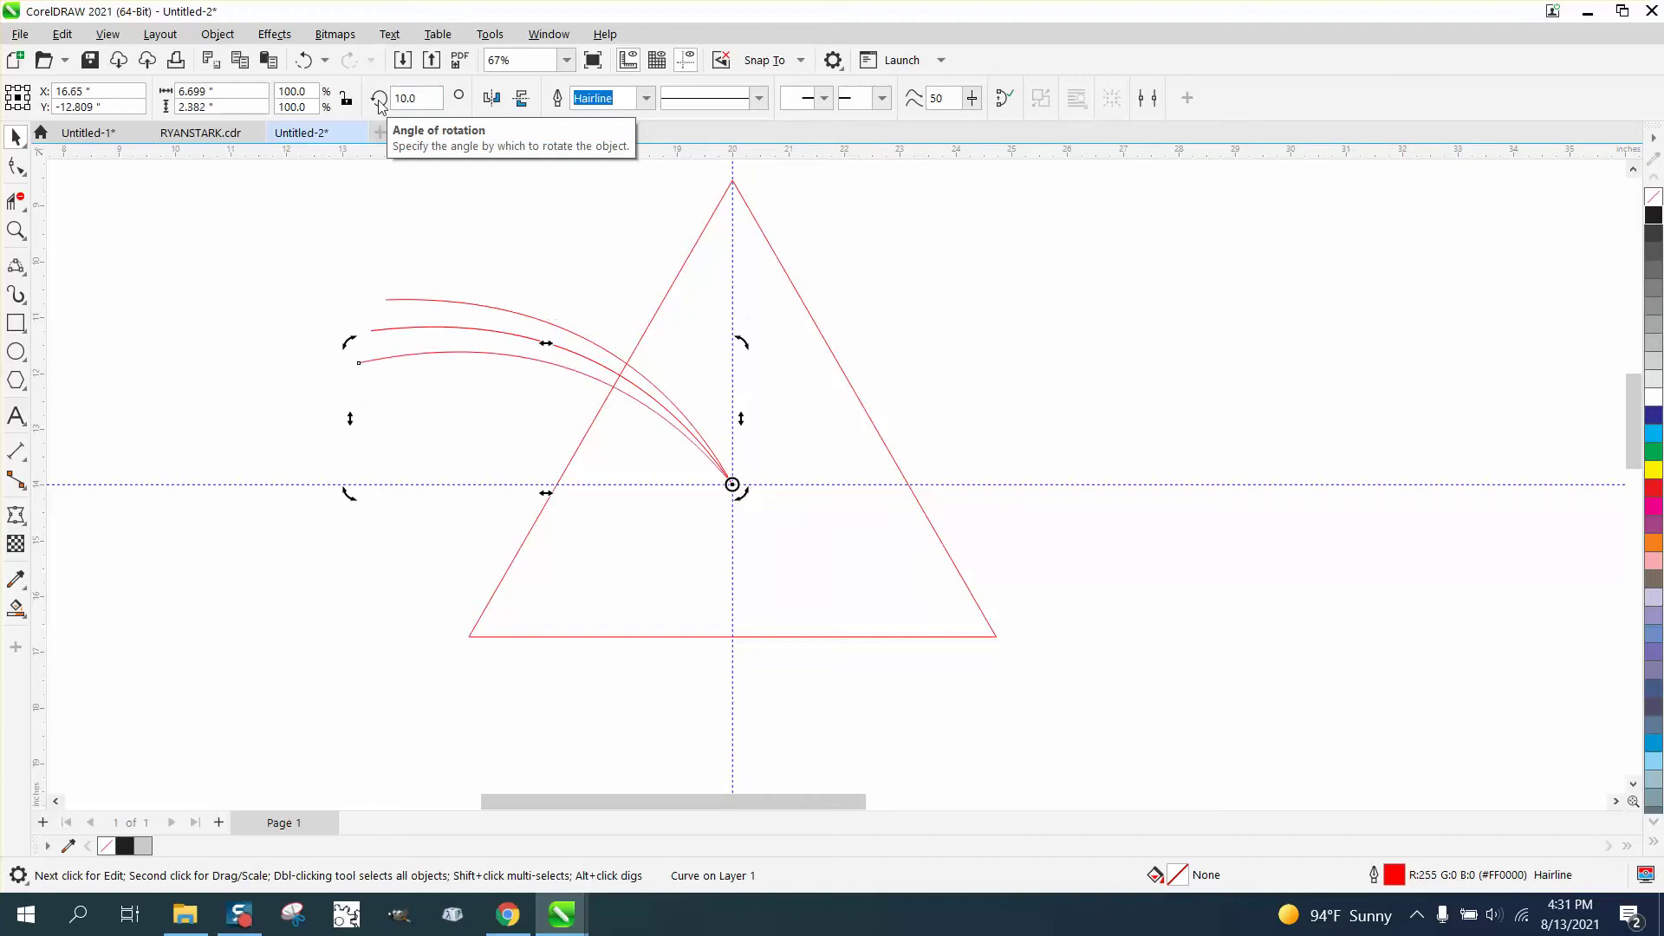
- Repeat the 5-degree rotated duplicate of the curve up to 355 degrees to complete the full circle
{"action": "key", "text": "ctrl+d"}
{"action": "key", "text": "ctrl+d"}
{"action": "key", "text": "ctrl+d"}
{"action": "key", "text": "ctrl+d"}
{"action": "key", "text": "ctrl+d"}
{"action": "key", "text": "ctrl+d"}
{"action": "key", "text": "ctrl+d"}
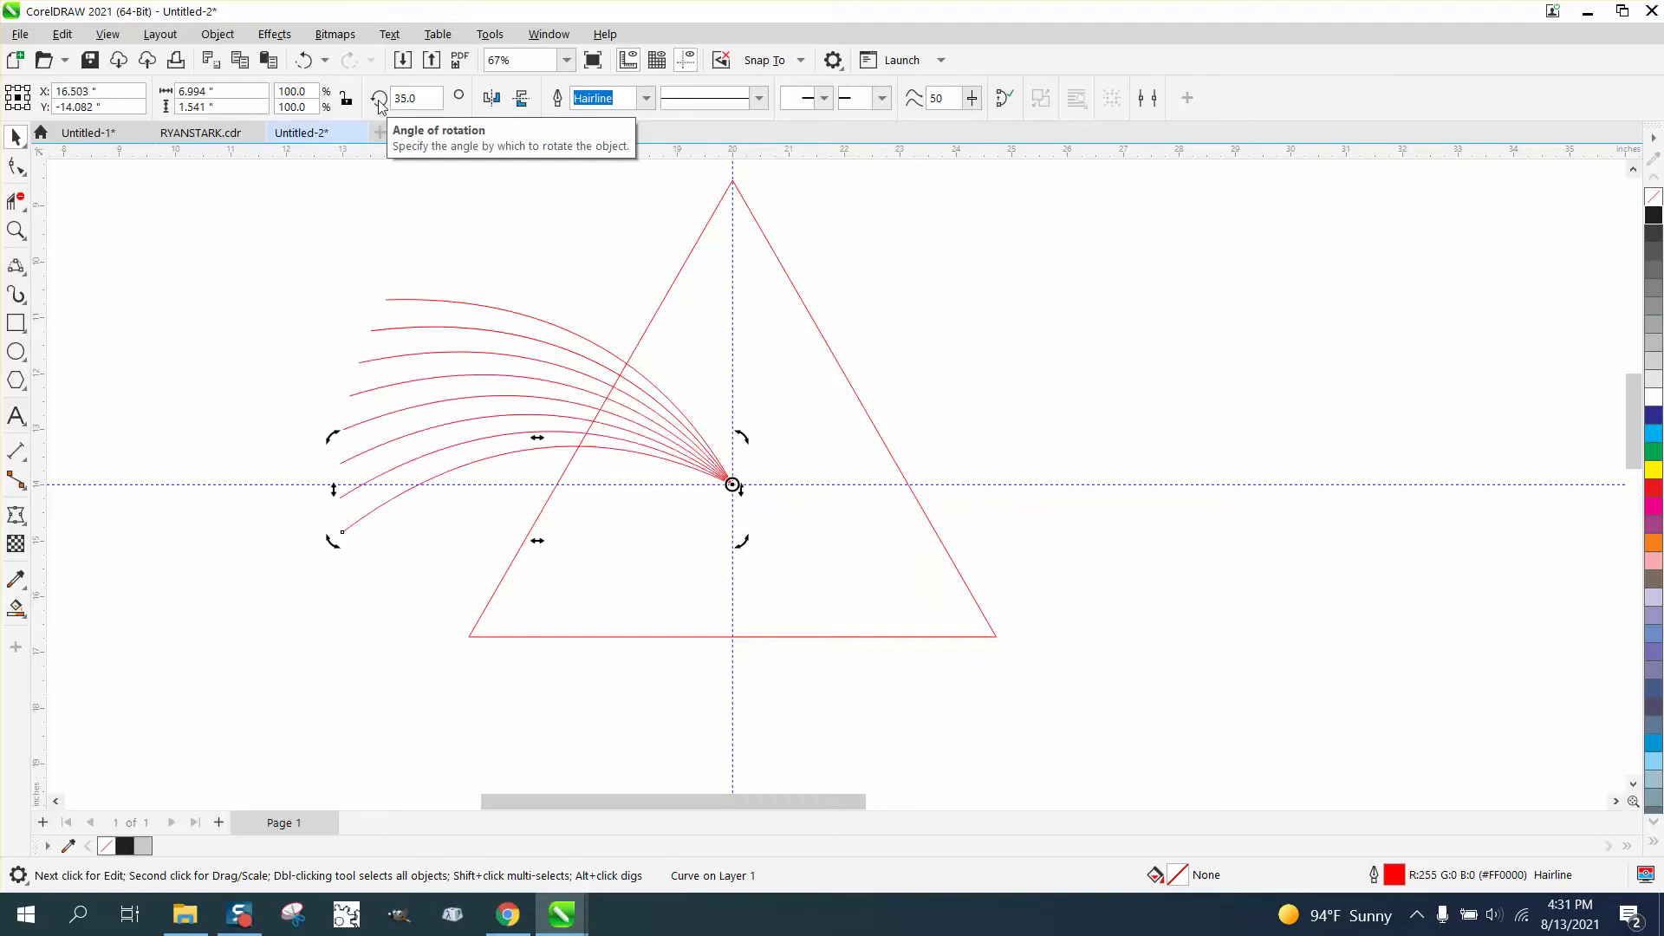
{"action": "key", "text": "ctrl+d"}
{"action": "key", "text": "ctrl+d"}
{"action": "key", "text": "ctrl+d"}
{"action": "key", "text": "ctrl+d"}
{"action": "key", "text": "ctrl+d"}
{"action": "key", "text": "ctrl+d"}
{"action": "key", "text": "ctrl+d"}
{"action": "key", "text": "ctrl+d"}
{"action": "key", "text": "ctrl+d"}
{"action": "key", "text": "ctrl+d"}
{"action": "key", "text": "ctrl+d"}
{"action": "key", "text": "ctrl+d"}
{"action": "key", "text": "ctrl+d"}
{"action": "key", "text": "ctrl+d"}
{"action": "key", "text": "ctrl+d"}
{"action": "key", "text": "ctrl+d"}
{"action": "key", "text": "ctrl+d"}
{"action": "key", "text": "ctrl+d"}
{"action": "key", "text": "ctrl+d"}
{"action": "key", "text": "ctrl+d"}
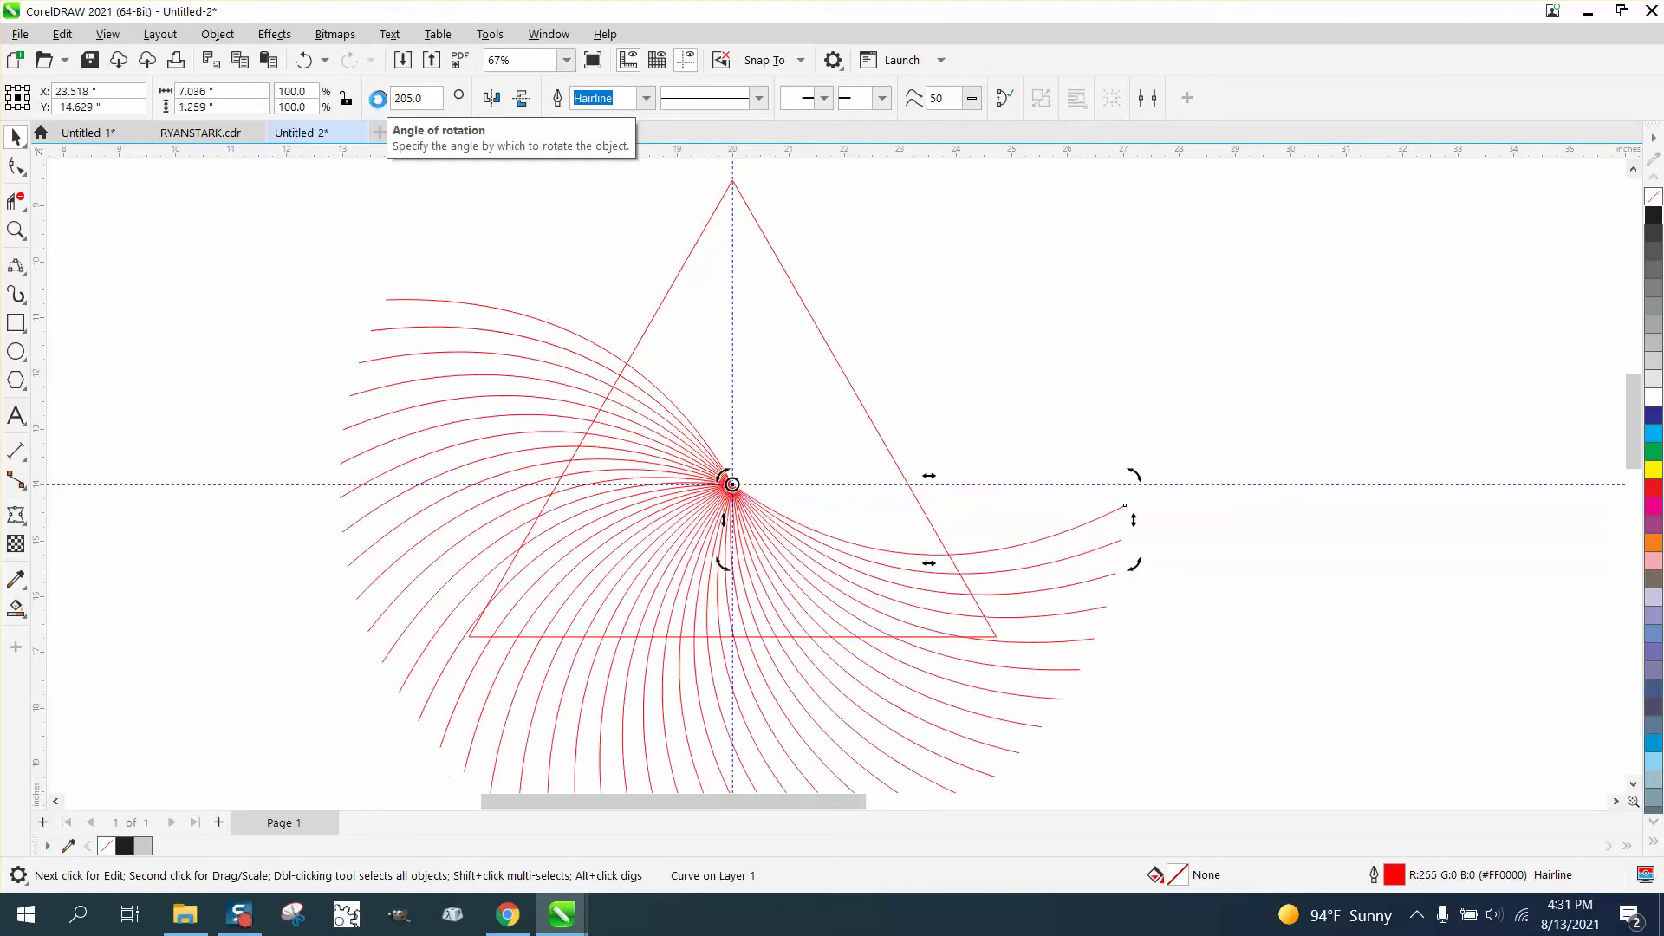
{"action": "key", "text": "ctrl+d"}
{"action": "key", "text": "ctrl+d"}
{"action": "key", "text": "ctrl+d"}
{"action": "key", "text": "ctrl+d"}
{"action": "key", "text": "ctrl+d"}
{"action": "key", "text": "ctrl+d"}
{"action": "key", "text": "ctrl+d"}
{"action": "key", "text": "ctrl+d"}
{"action": "key", "text": "ctrl+d"}
{"action": "key", "text": "ctrl+d"}
{"action": "key", "text": "ctrl+d"}
{"action": "key", "text": "ctrl+d"}
{"action": "key", "text": "ctrl+d"}
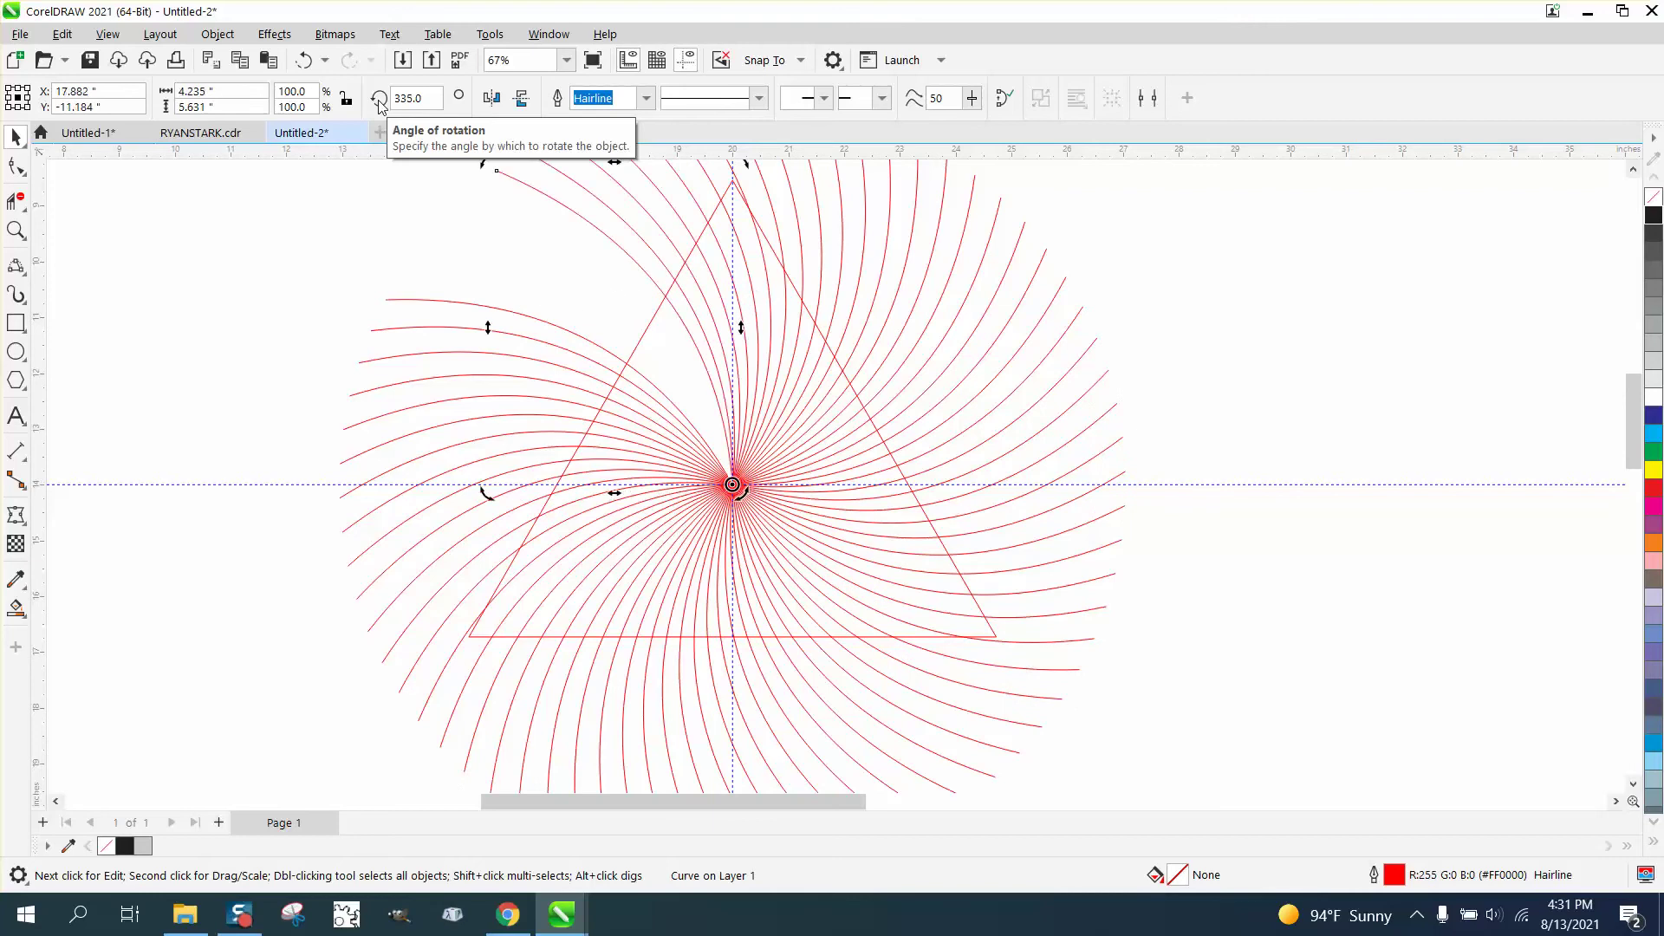
{"action": "key", "text": "ctrl+d"}
{"action": "key", "text": "ctrl+d"}
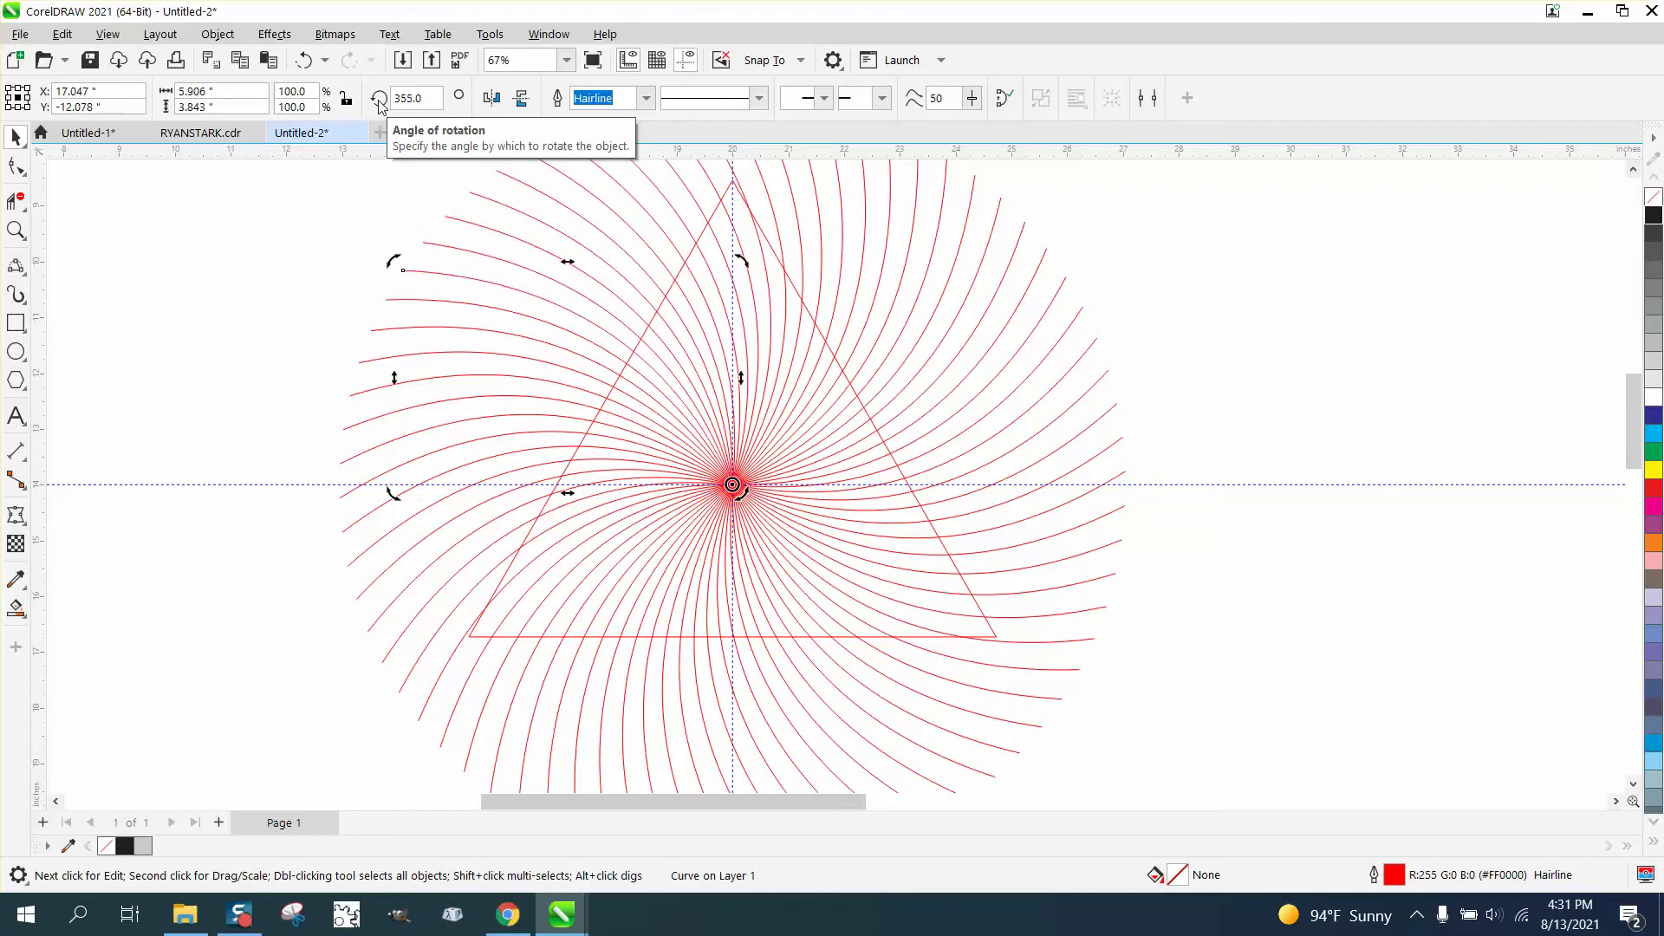
- Move the triangle 24 inches to the right, clear of the swirl of curves
{"action": "scroll", "coordinate": [501, 221], "scroll_direction": "down", "scroll_amount": 1}
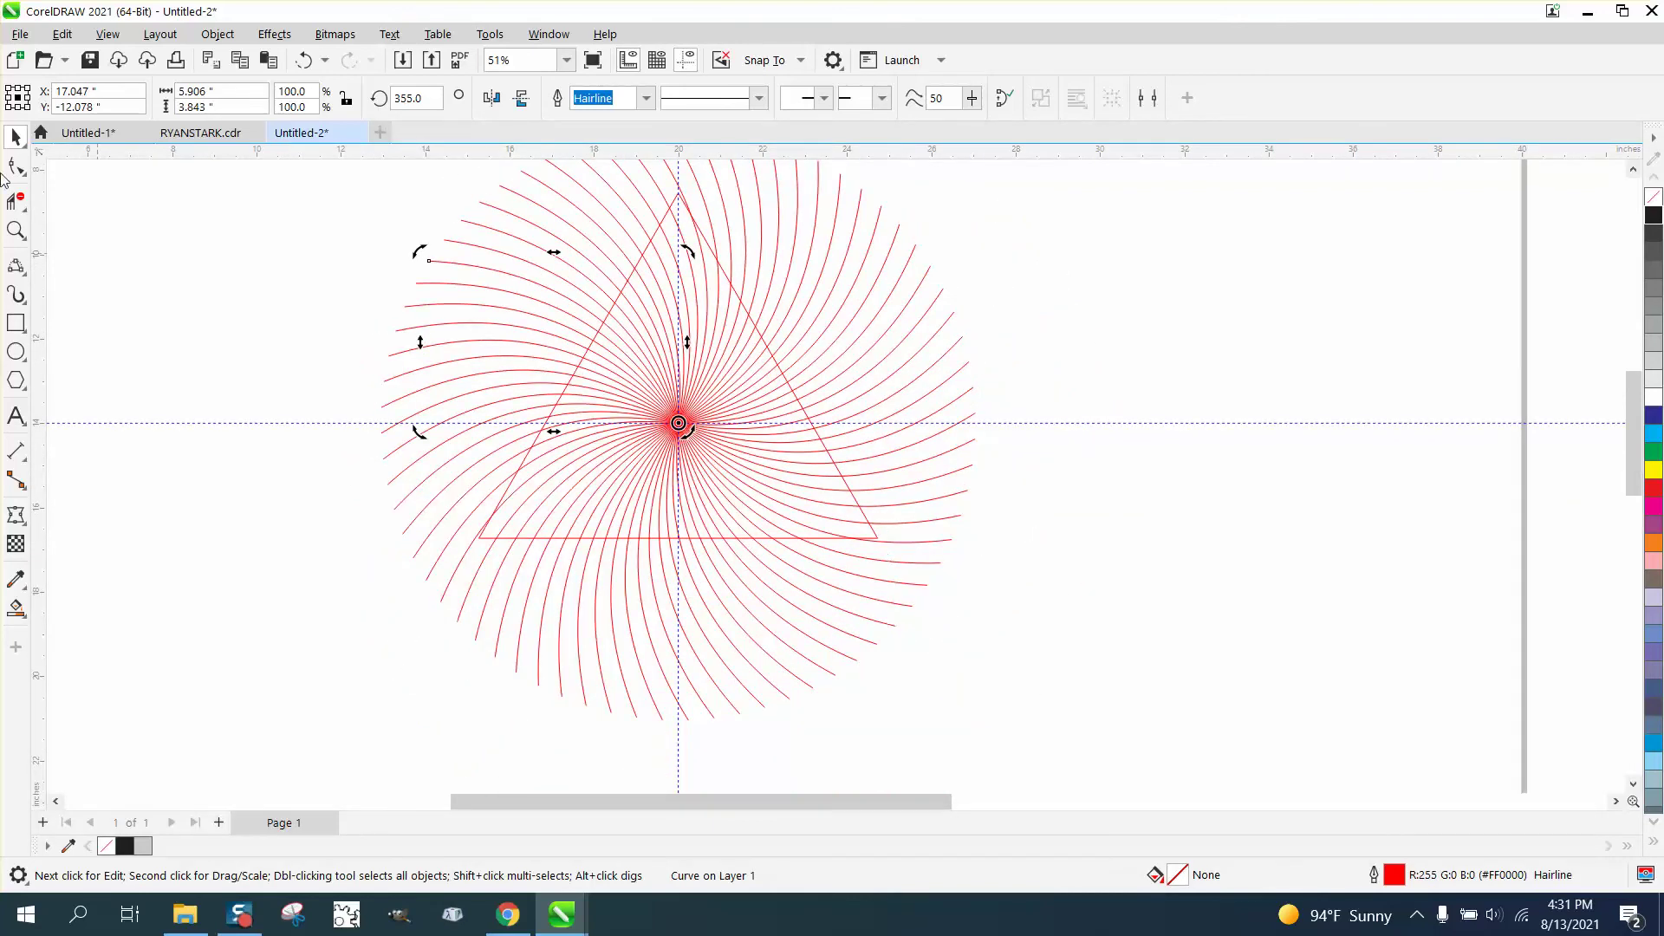
{"action": "left_click", "coordinate": [92, 168]}
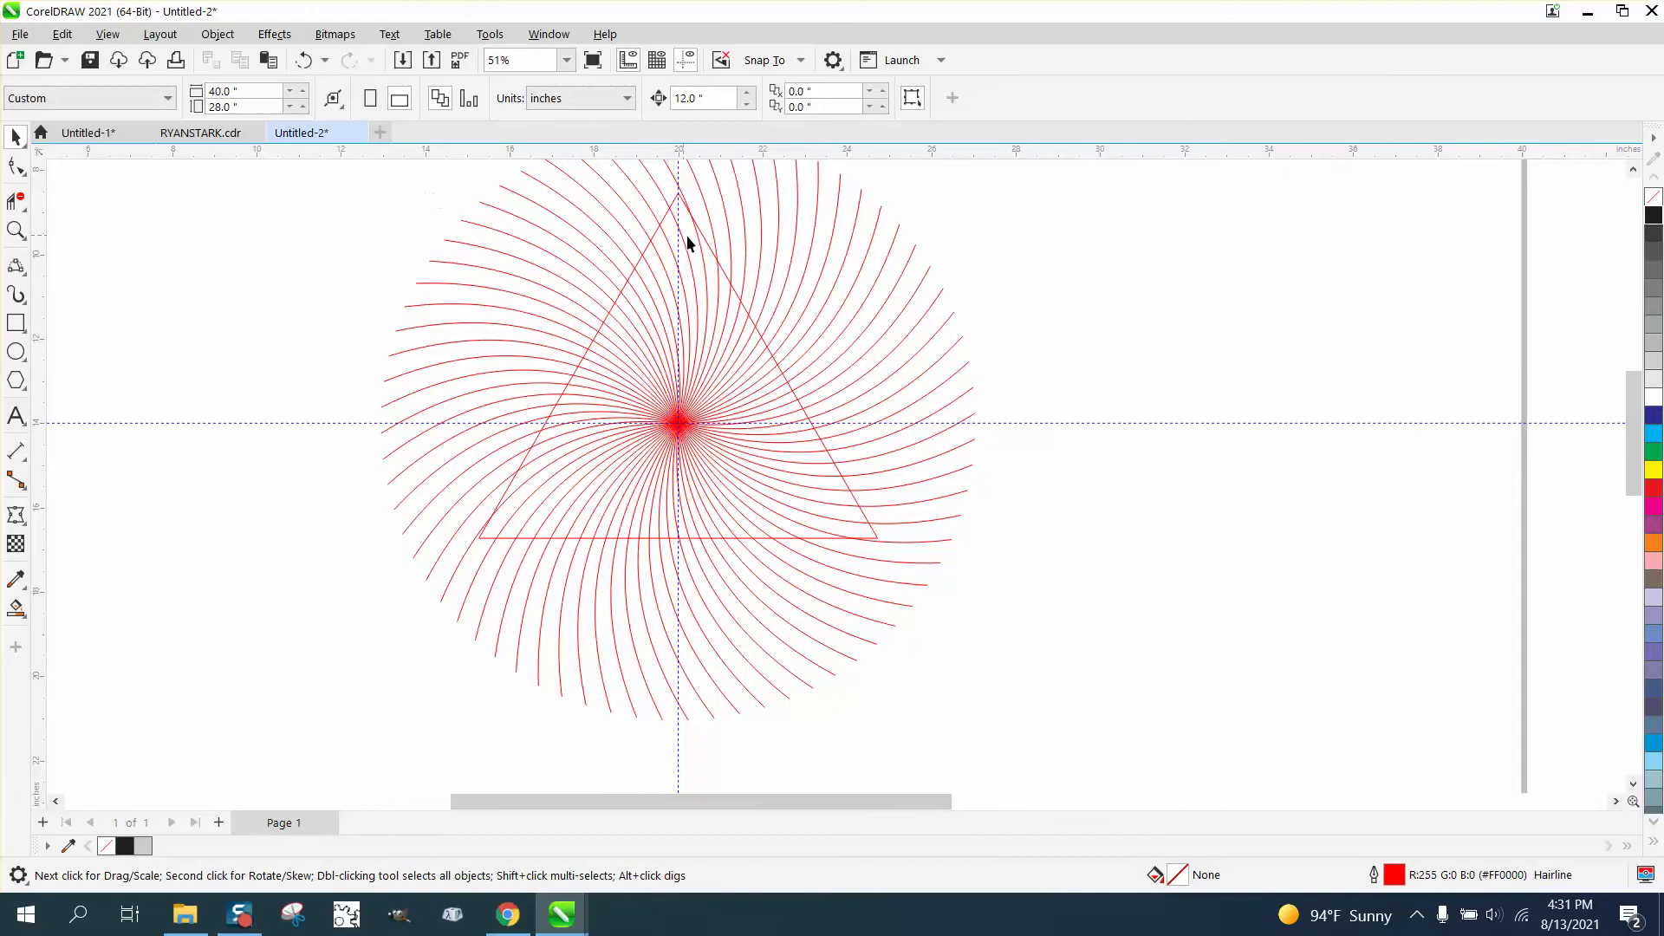
{"action": "left_click", "coordinate": [726, 276]}
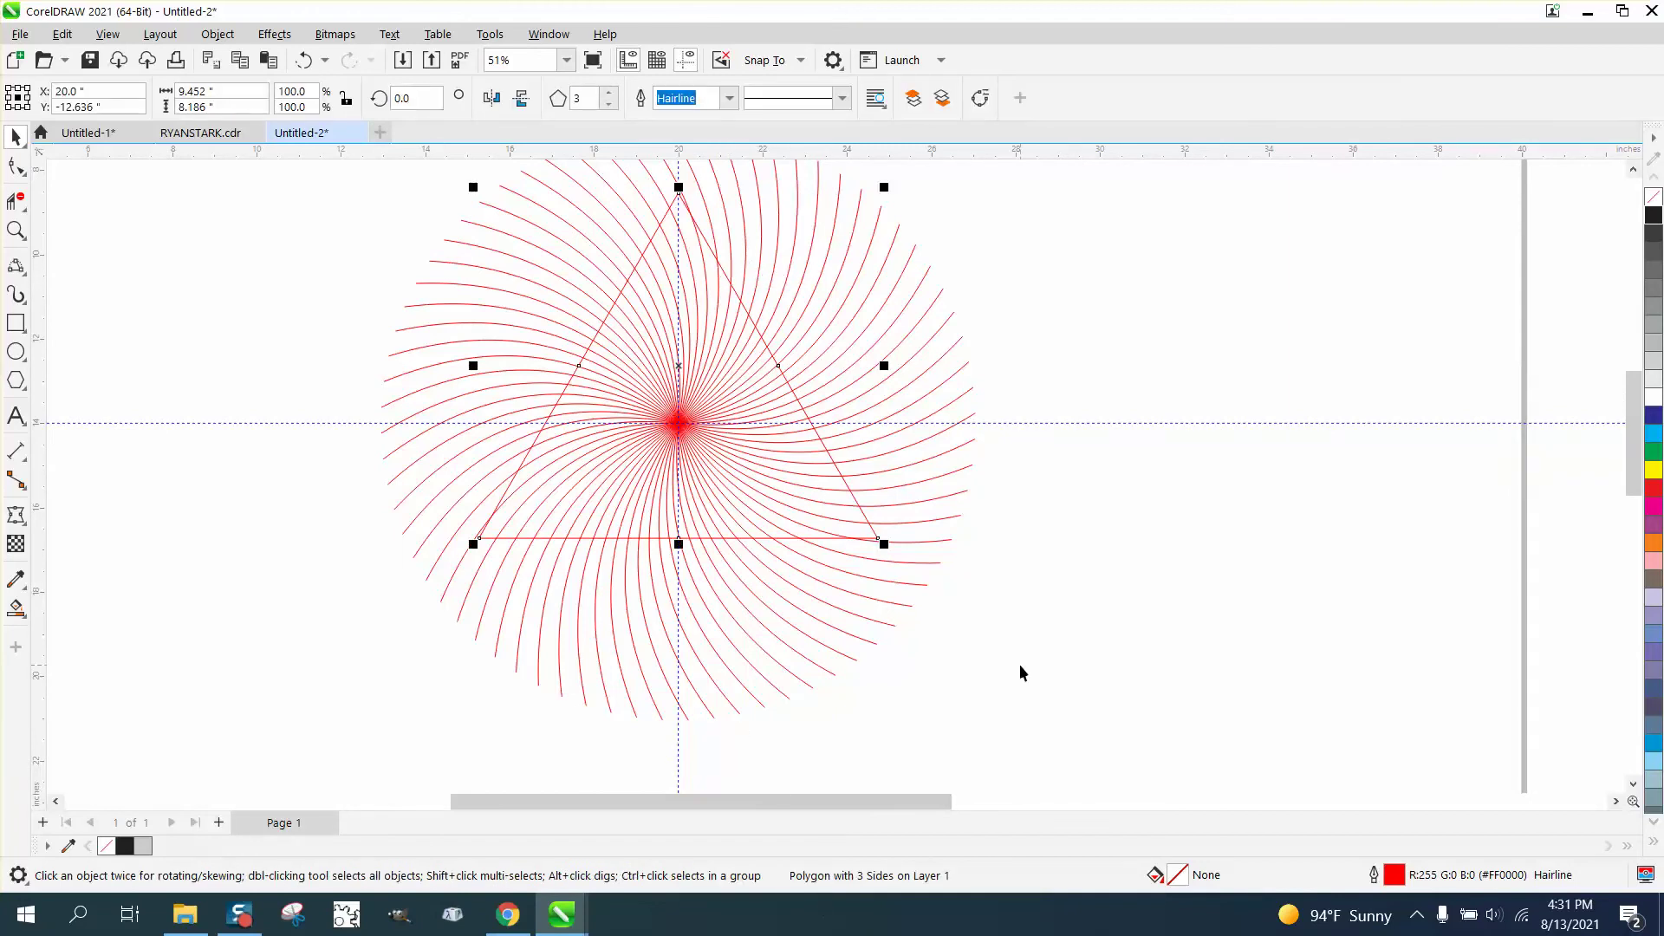
{"action": "key", "text": "Right"}
{"action": "key", "text": "Right"}
{"action": "scroll", "coordinate": [975, 691], "scroll_direction": "down", "scroll_amount": 1}
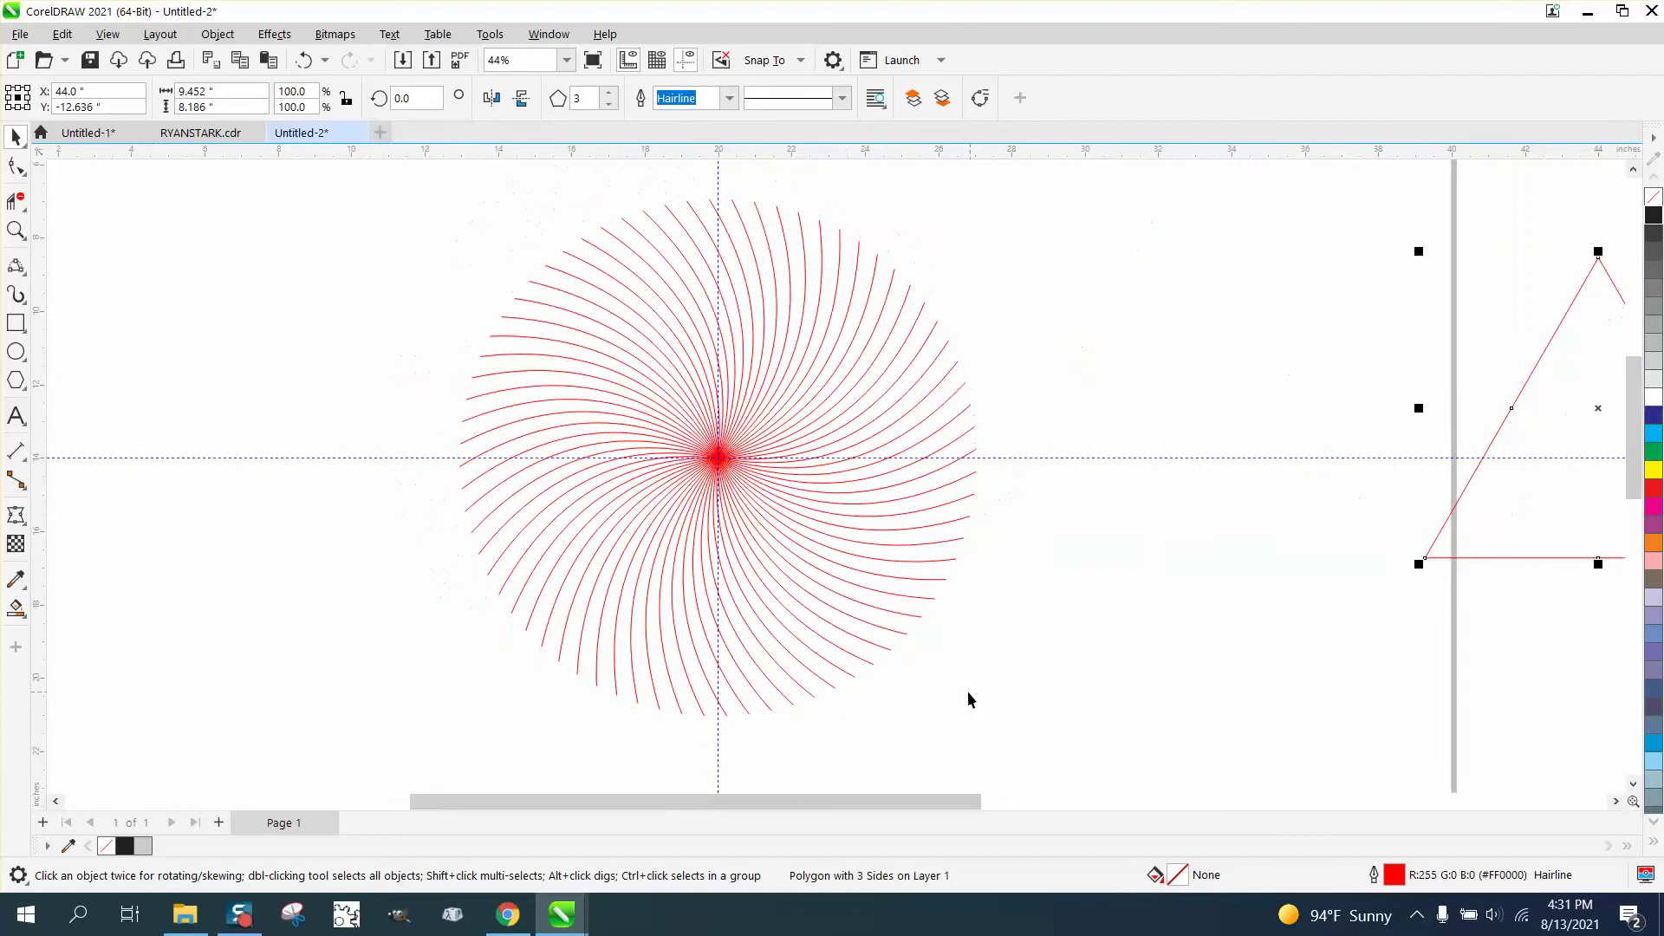
- Group the 72 swirl curves and move the triangle 24 inches left, back over the swirl
{"action": "left_click_drag", "start_coordinate": [386, 204], "coordinate": [1159, 733]}
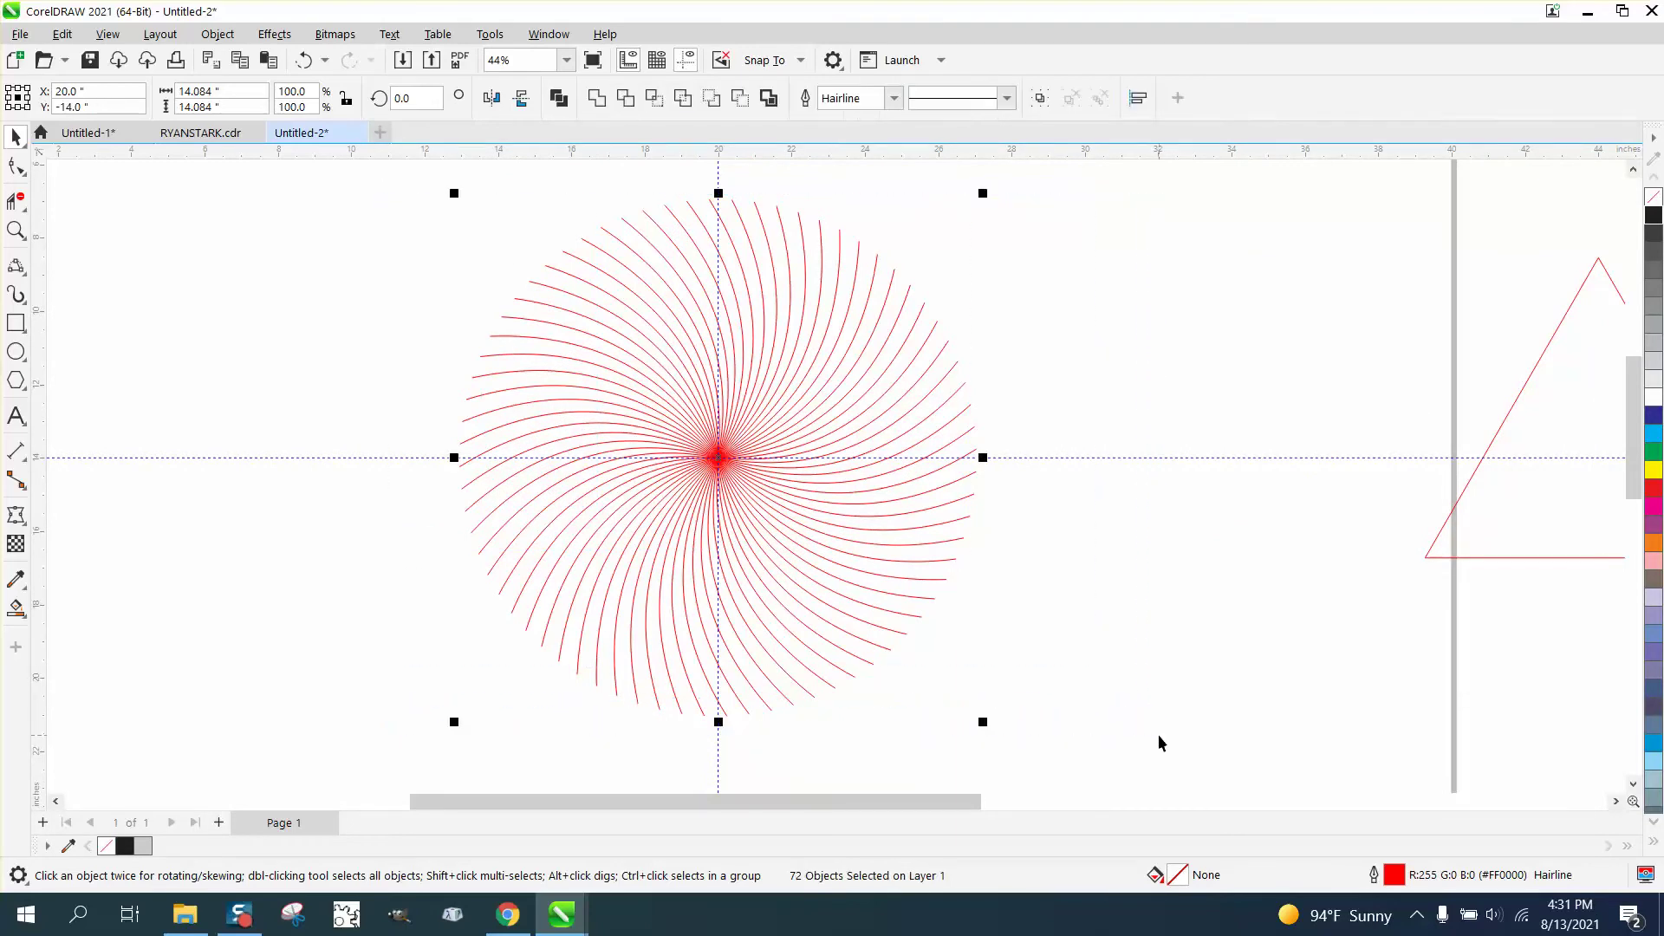
{"action": "left_click", "coordinate": [1471, 554]}
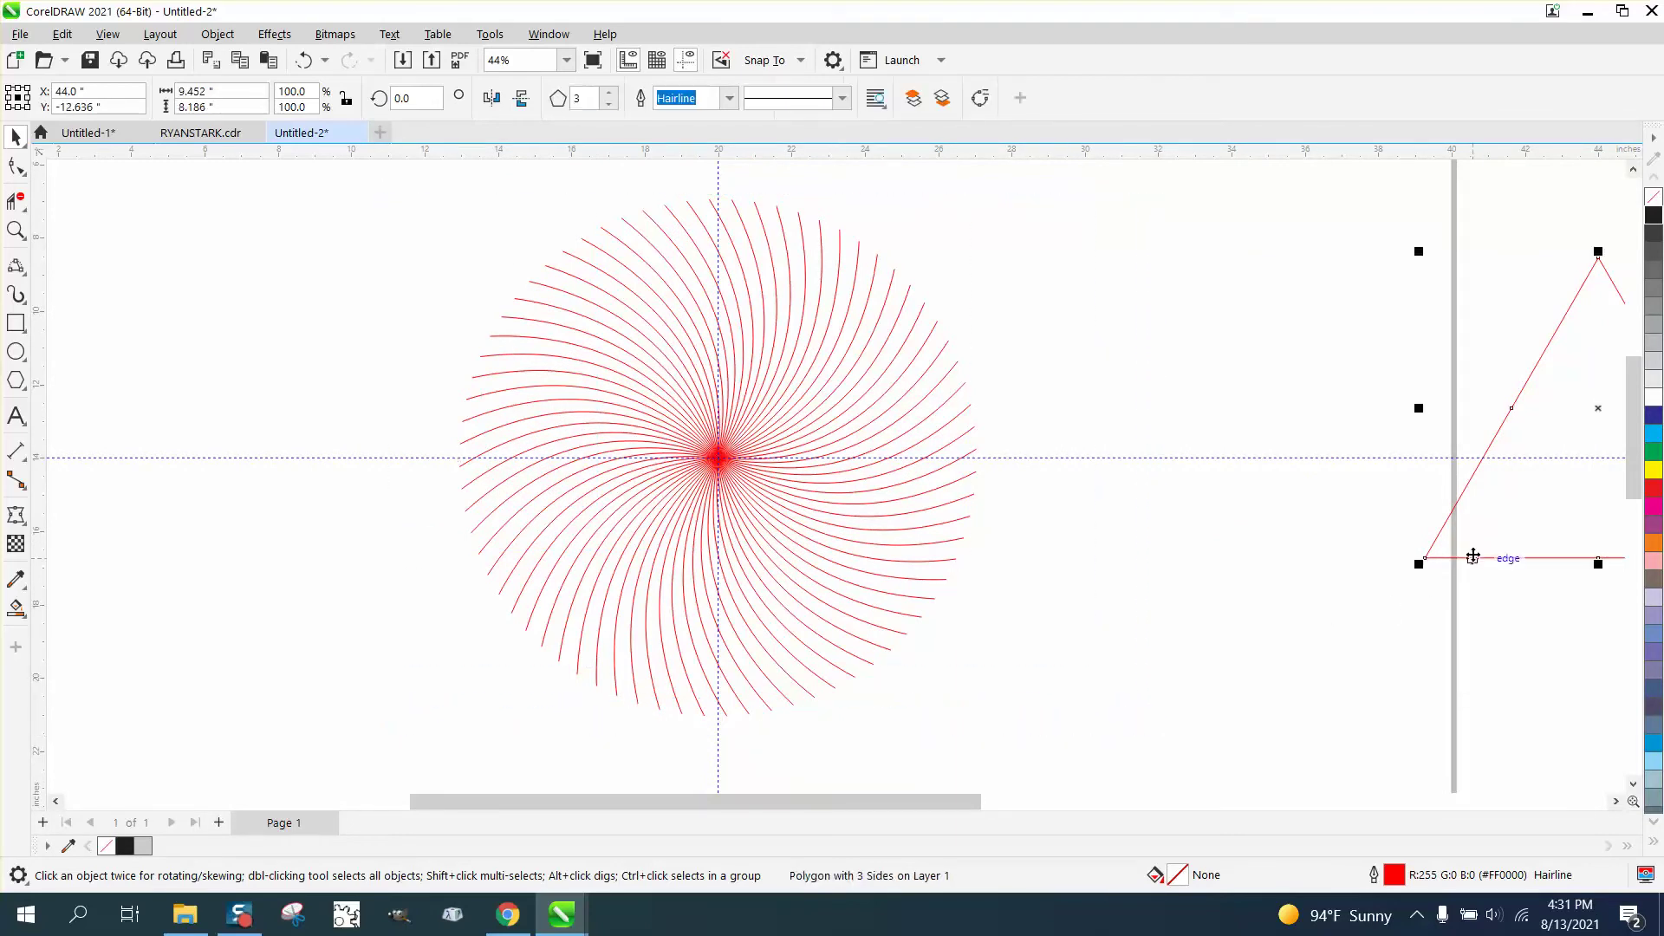
{"action": "key", "text": "Left"}
{"action": "key", "text": "Left"}
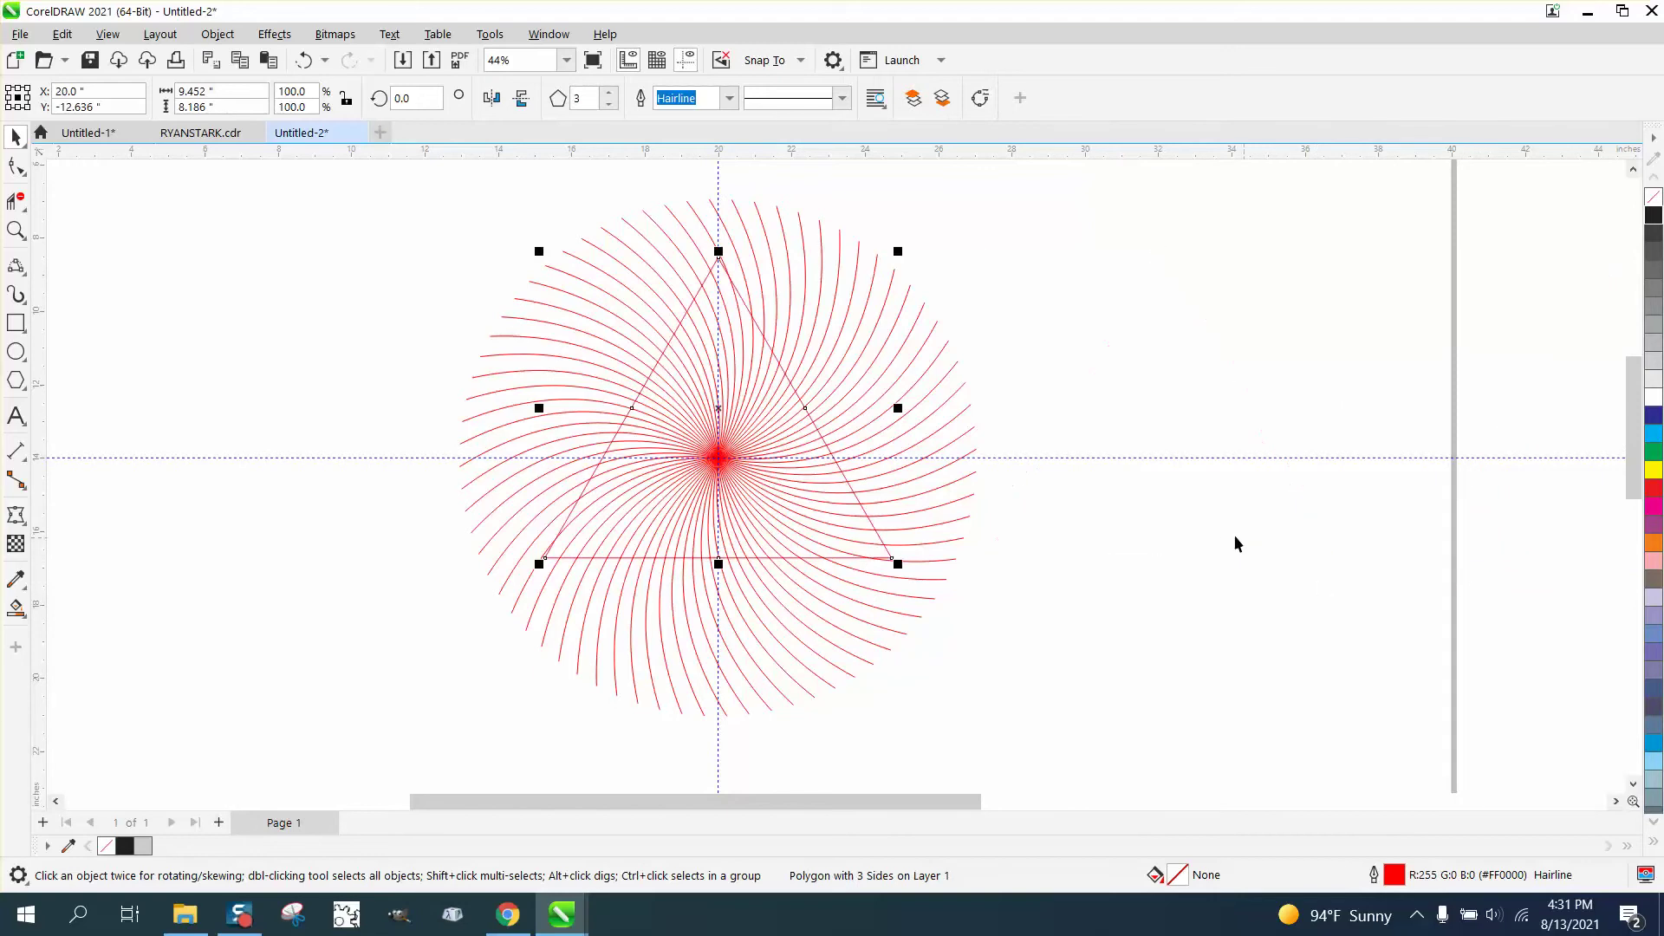
- Intersect the swirl group with the triangle and move the resulting triangular line pattern 12 inches to the right
{"action": "left_click_drag", "start_coordinate": [409, 186], "coordinate": [830, 582]}
{"action": "left_click_drag", "start_coordinate": [1156, 725], "coordinate": [1162, 749]}
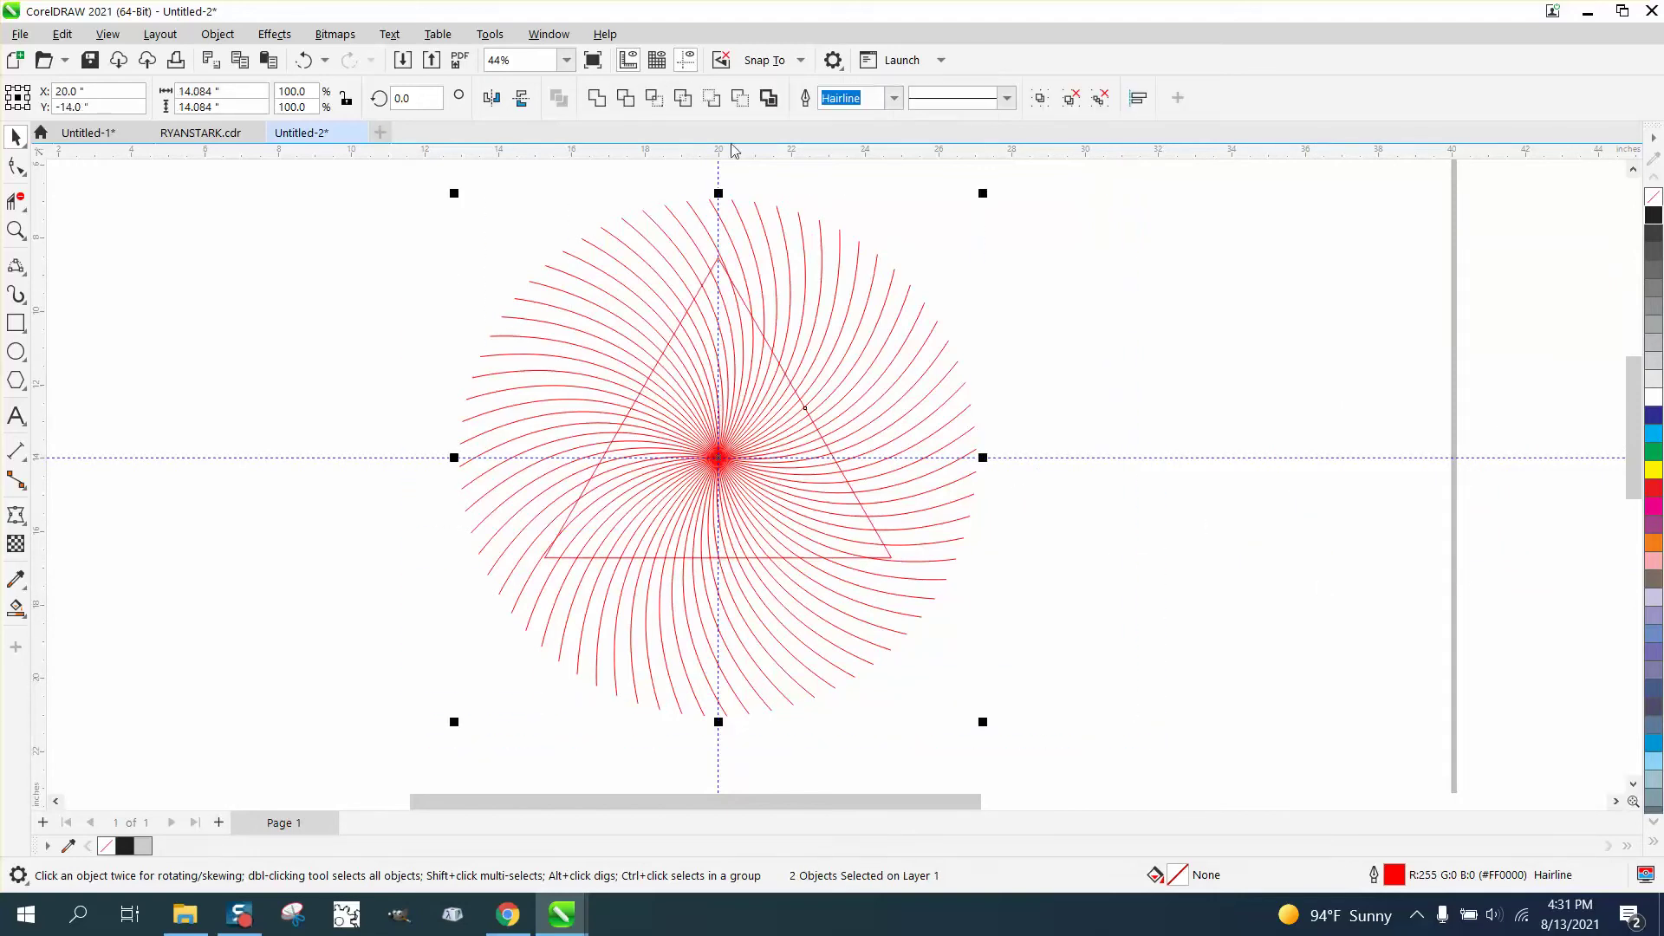
{"action": "left_click", "coordinate": [656, 102]}
{"action": "key", "text": "Right"}
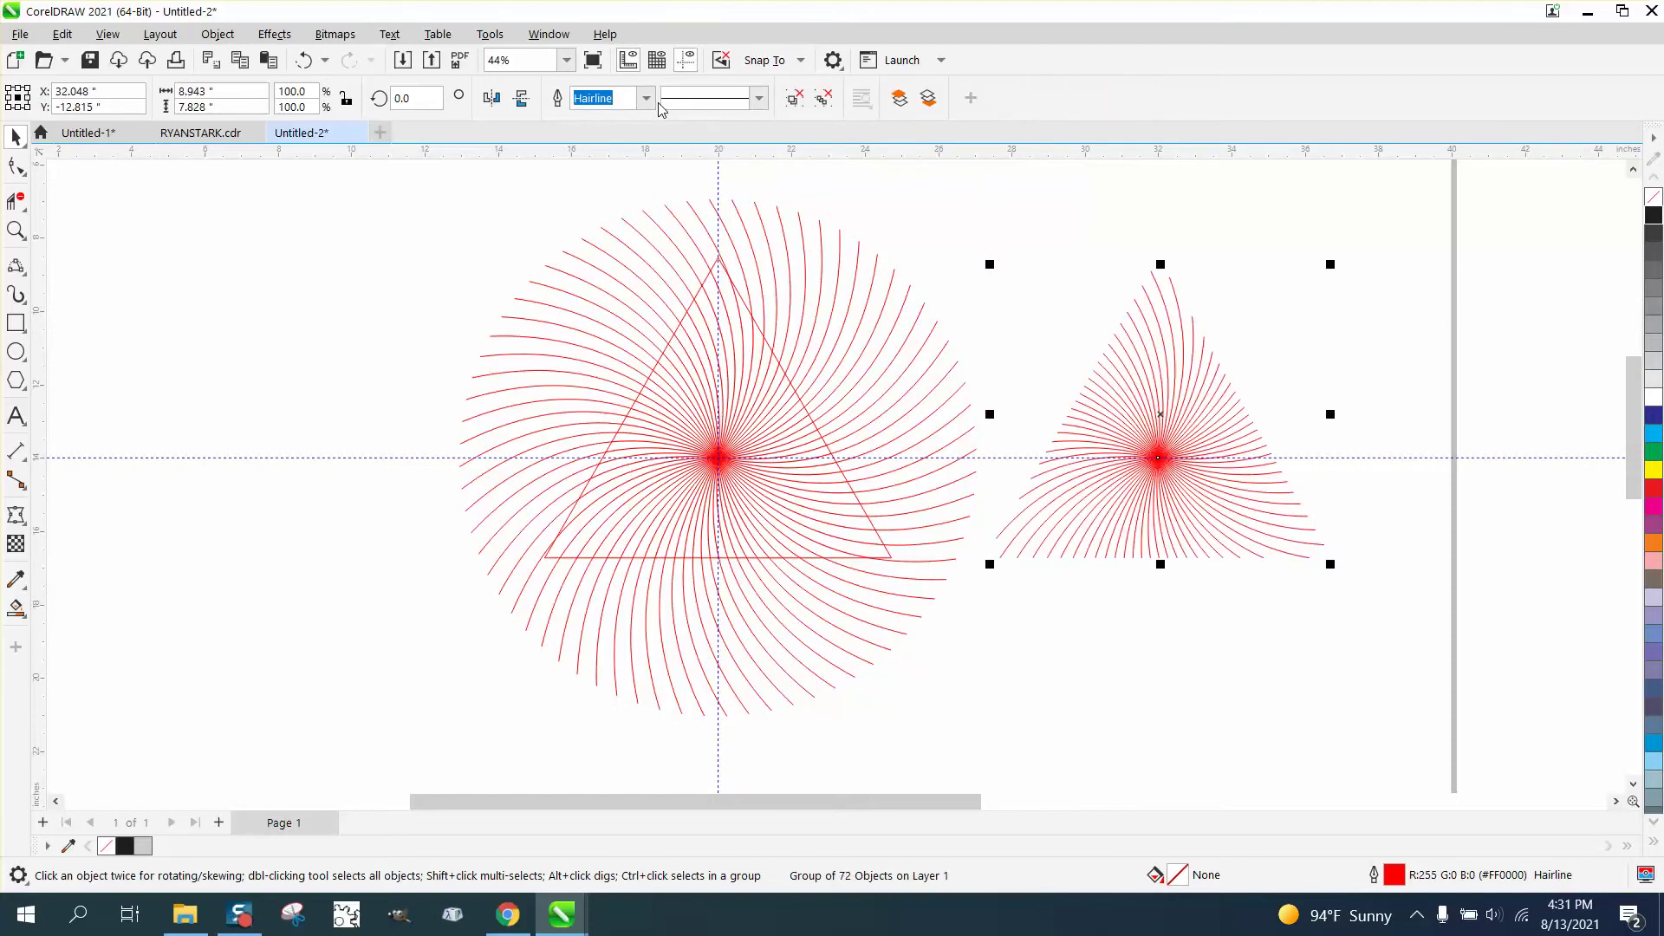
{"action": "left_click", "coordinate": [1008, 187]}
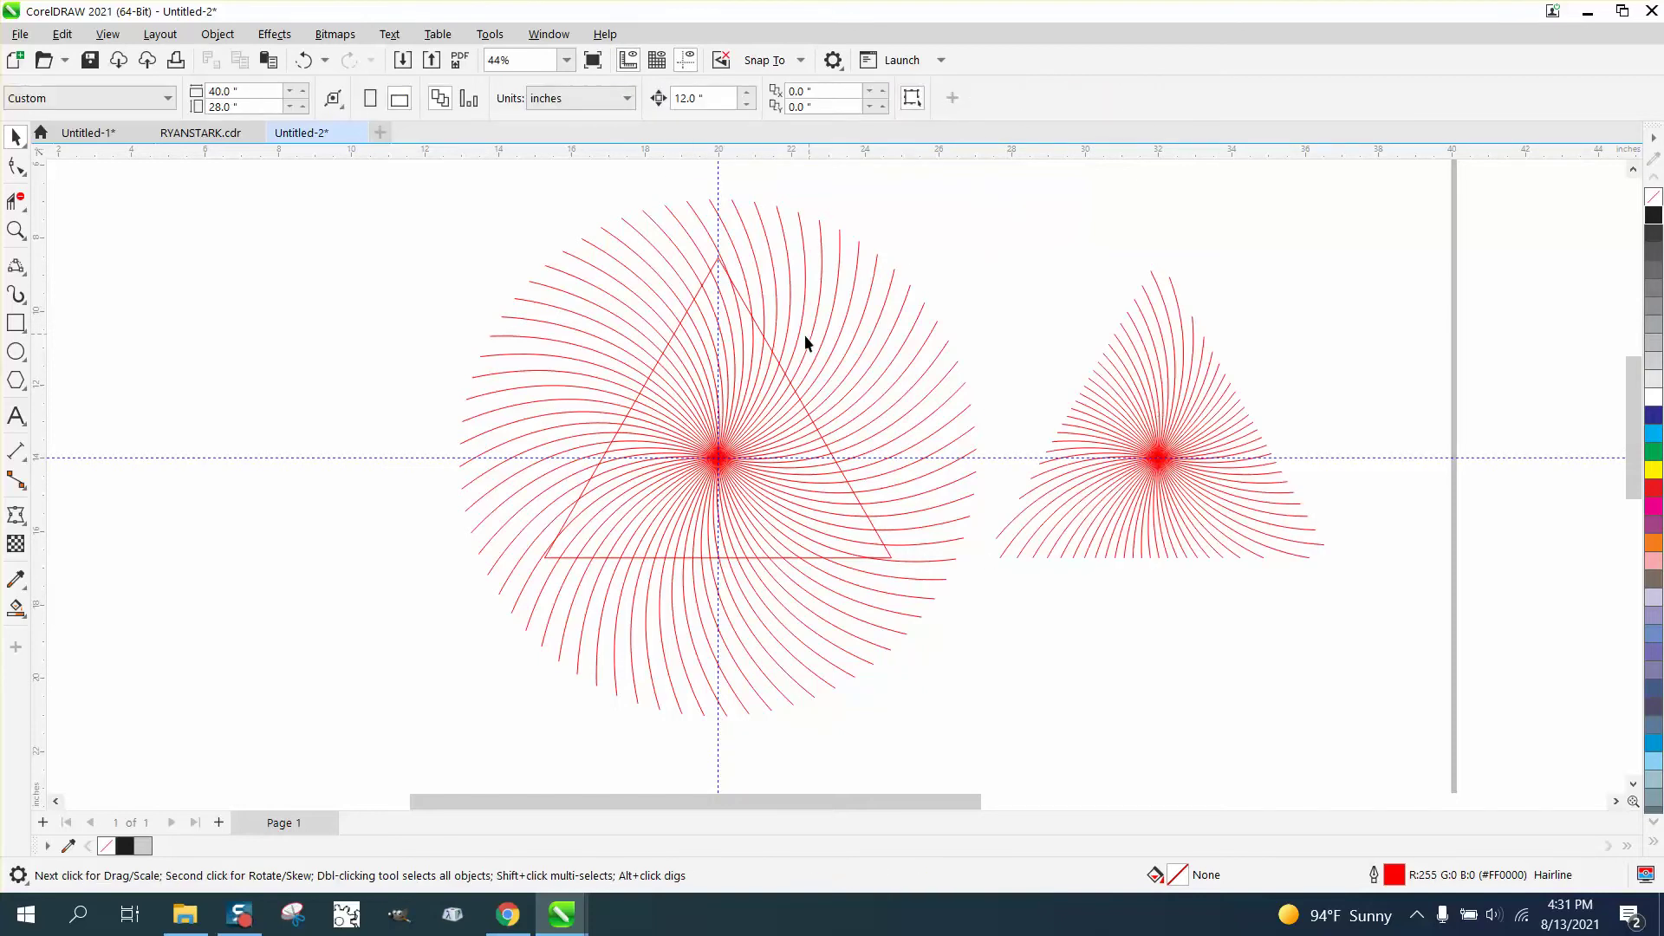
- Separate the swirl from the triangle, move the triangle 12 inches right around the intersected lines, and delete the full swirl group
{"action": "left_click", "coordinate": [776, 365]}
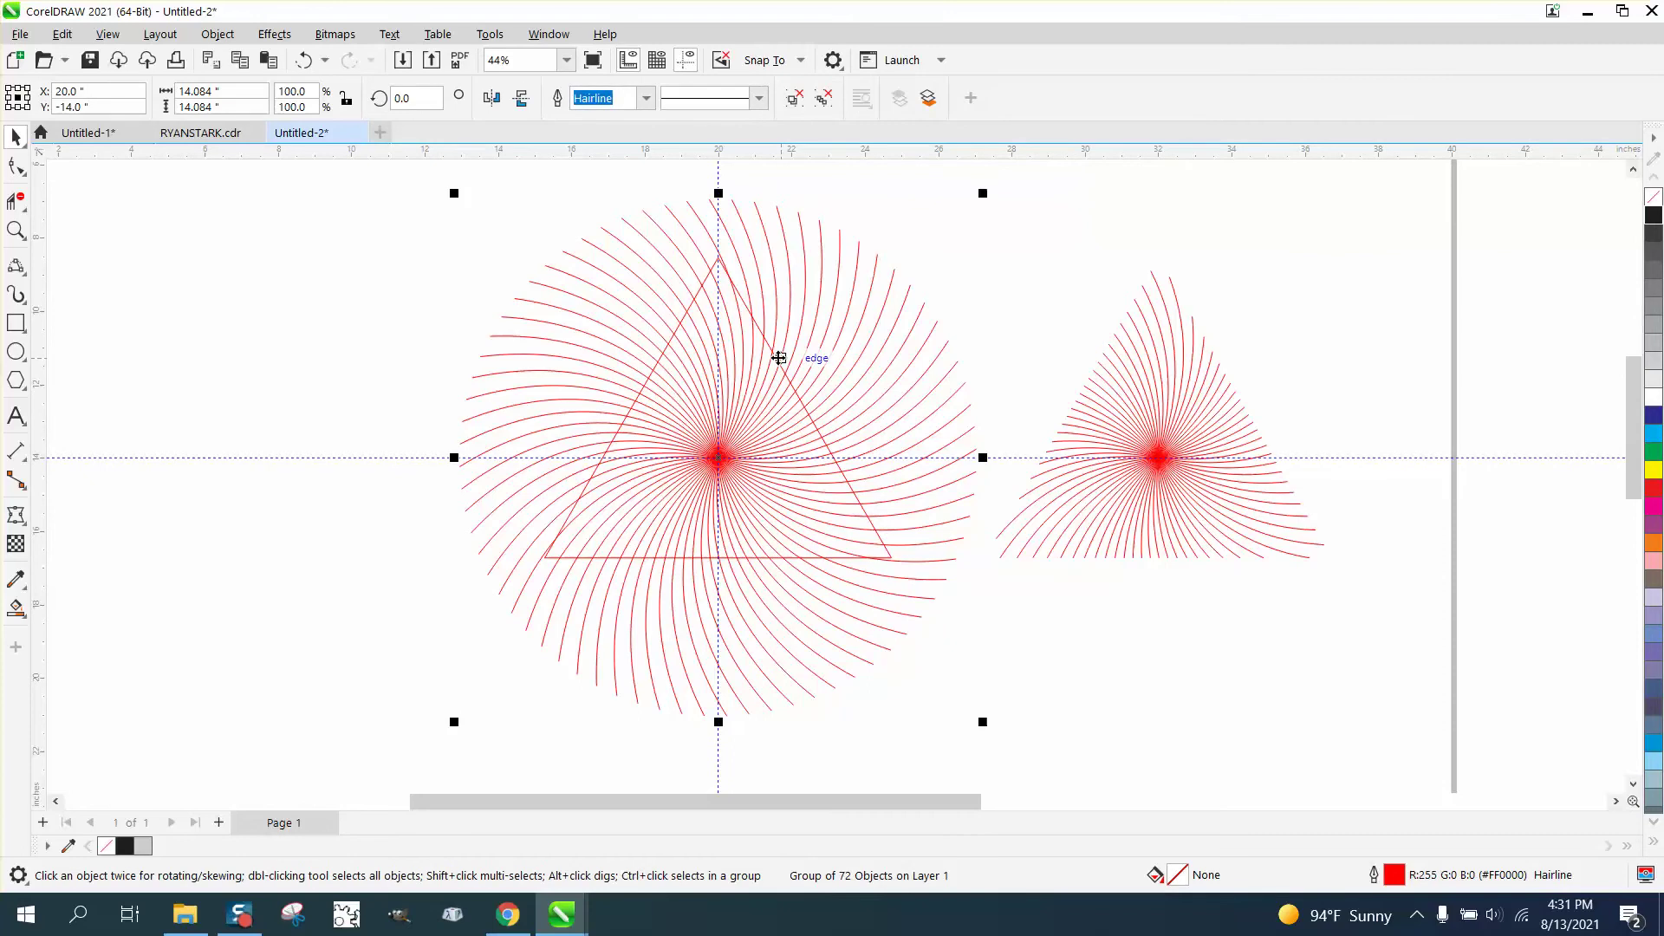
{"action": "key", "text": "Left"}
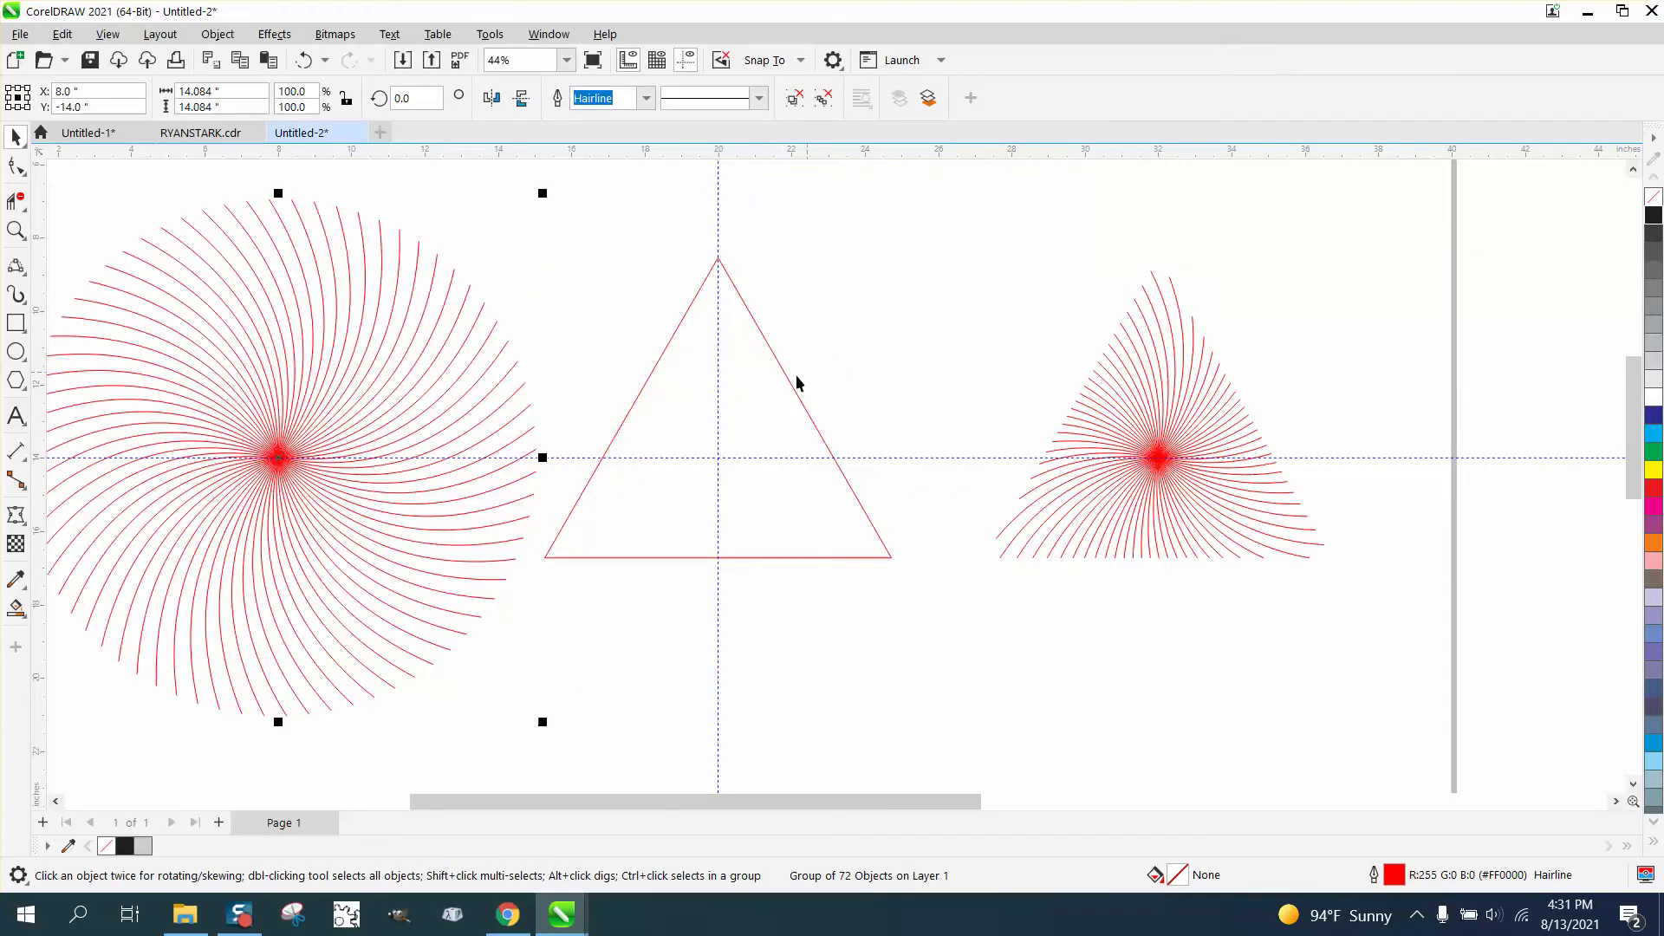
{"action": "left_click", "coordinate": [797, 390]}
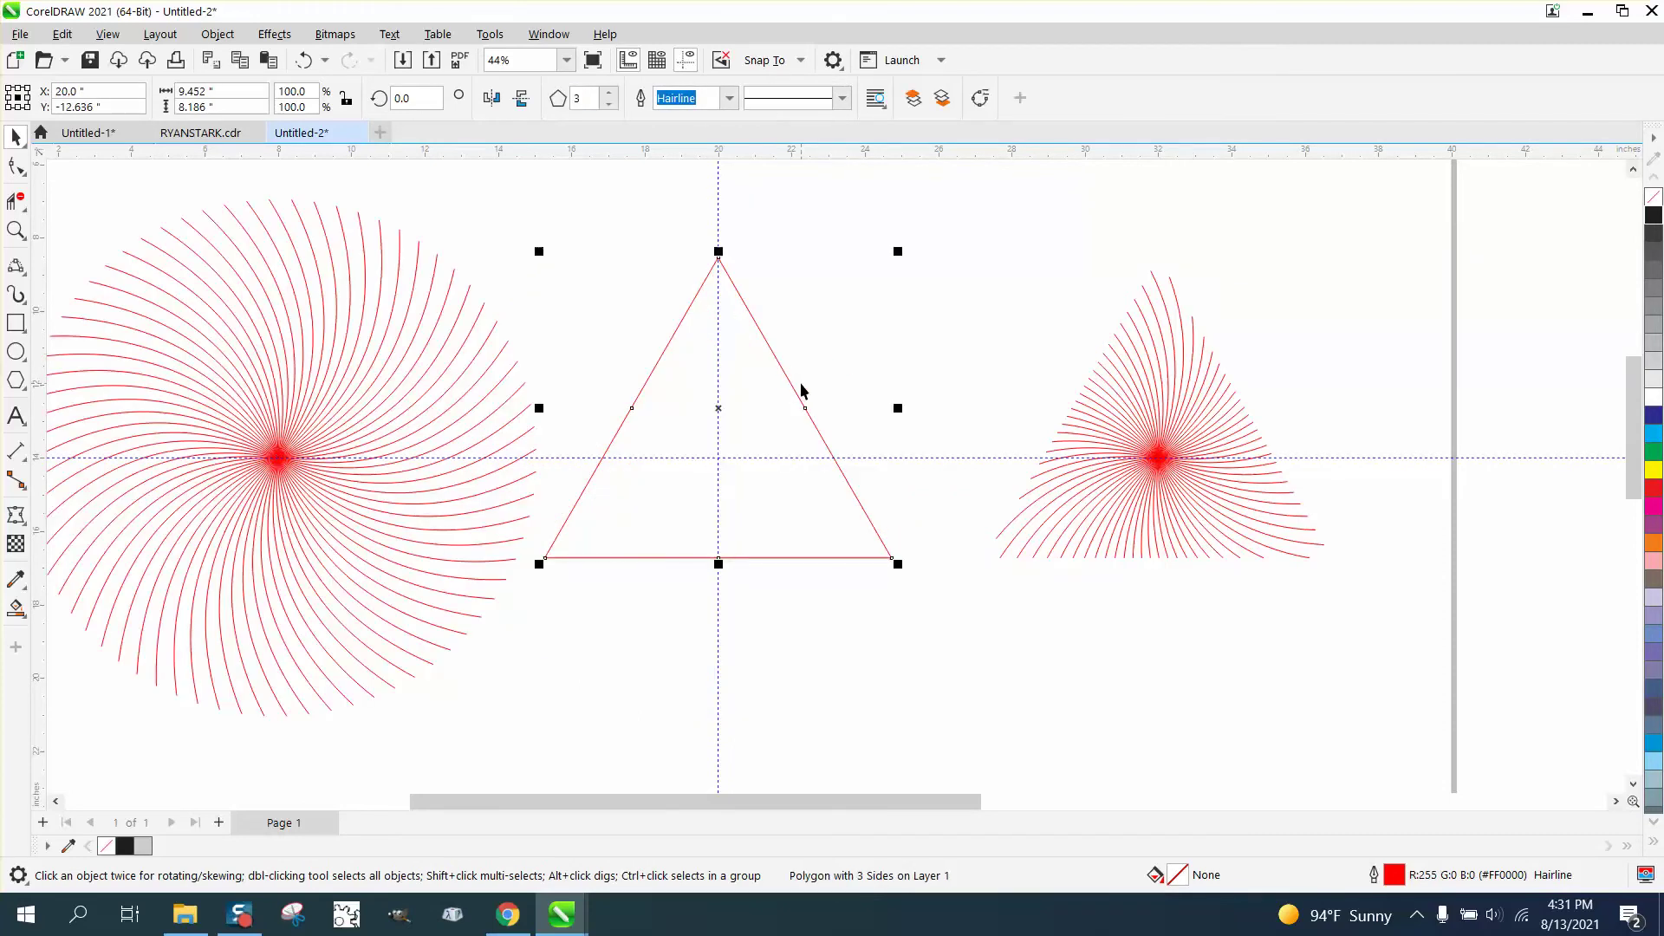
{"action": "key", "text": "Right"}
{"action": "scroll", "coordinate": [901, 414], "scroll_direction": "down", "scroll_amount": 1}
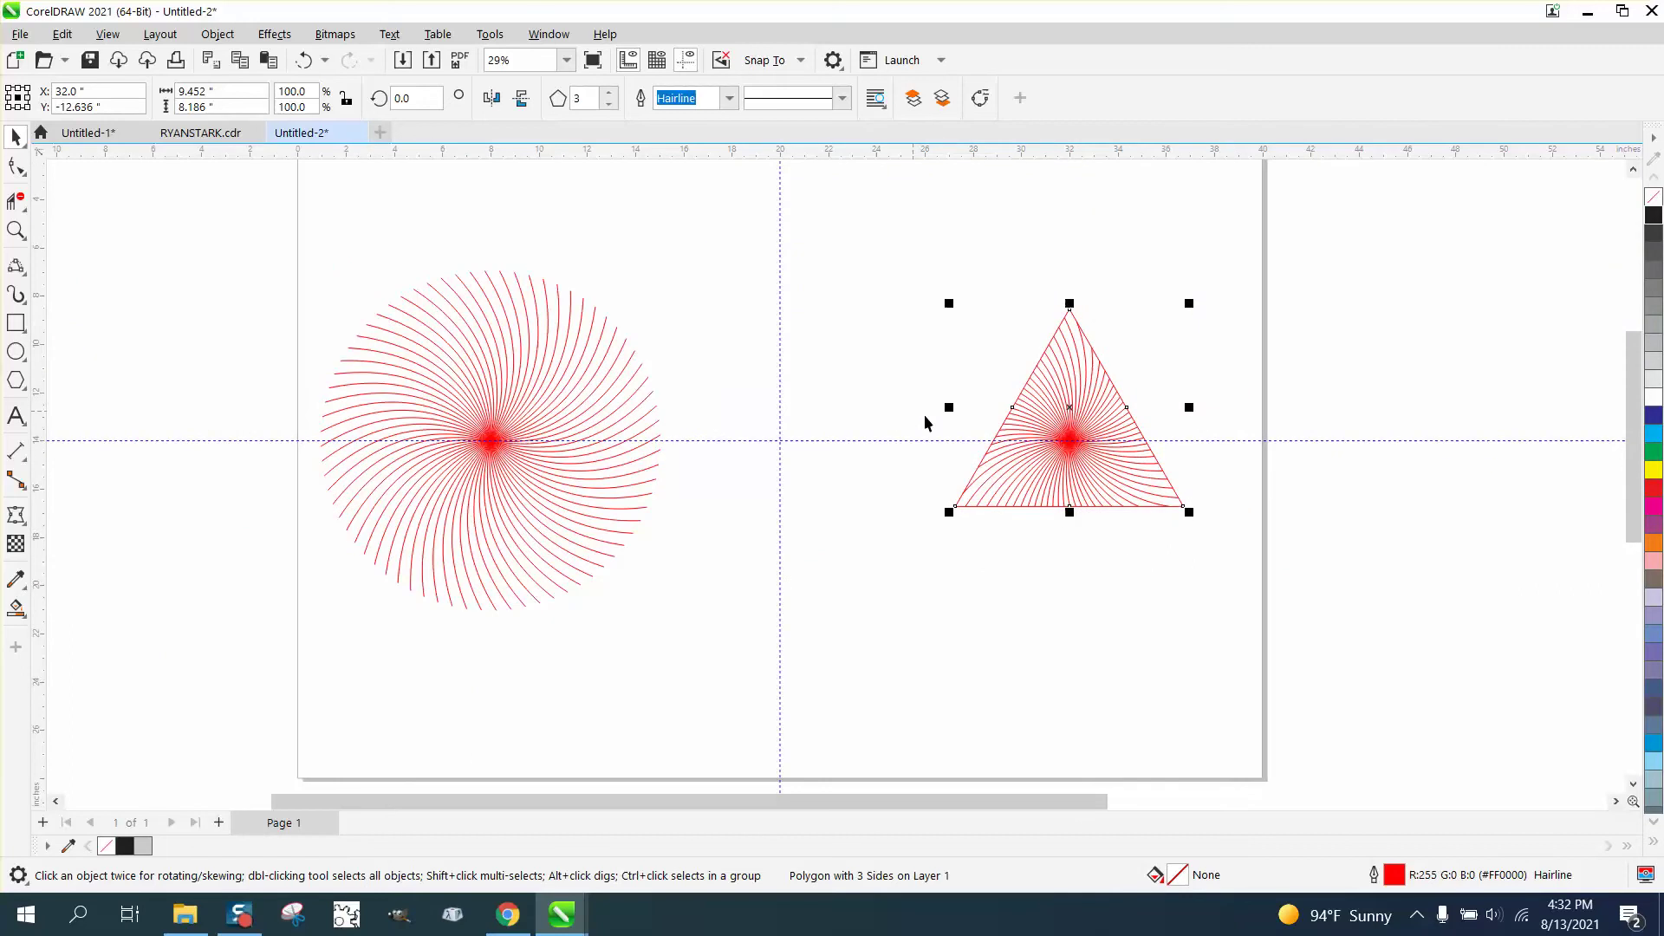
{"action": "left_click_drag", "start_coordinate": [319, 248], "coordinate": [763, 628]}
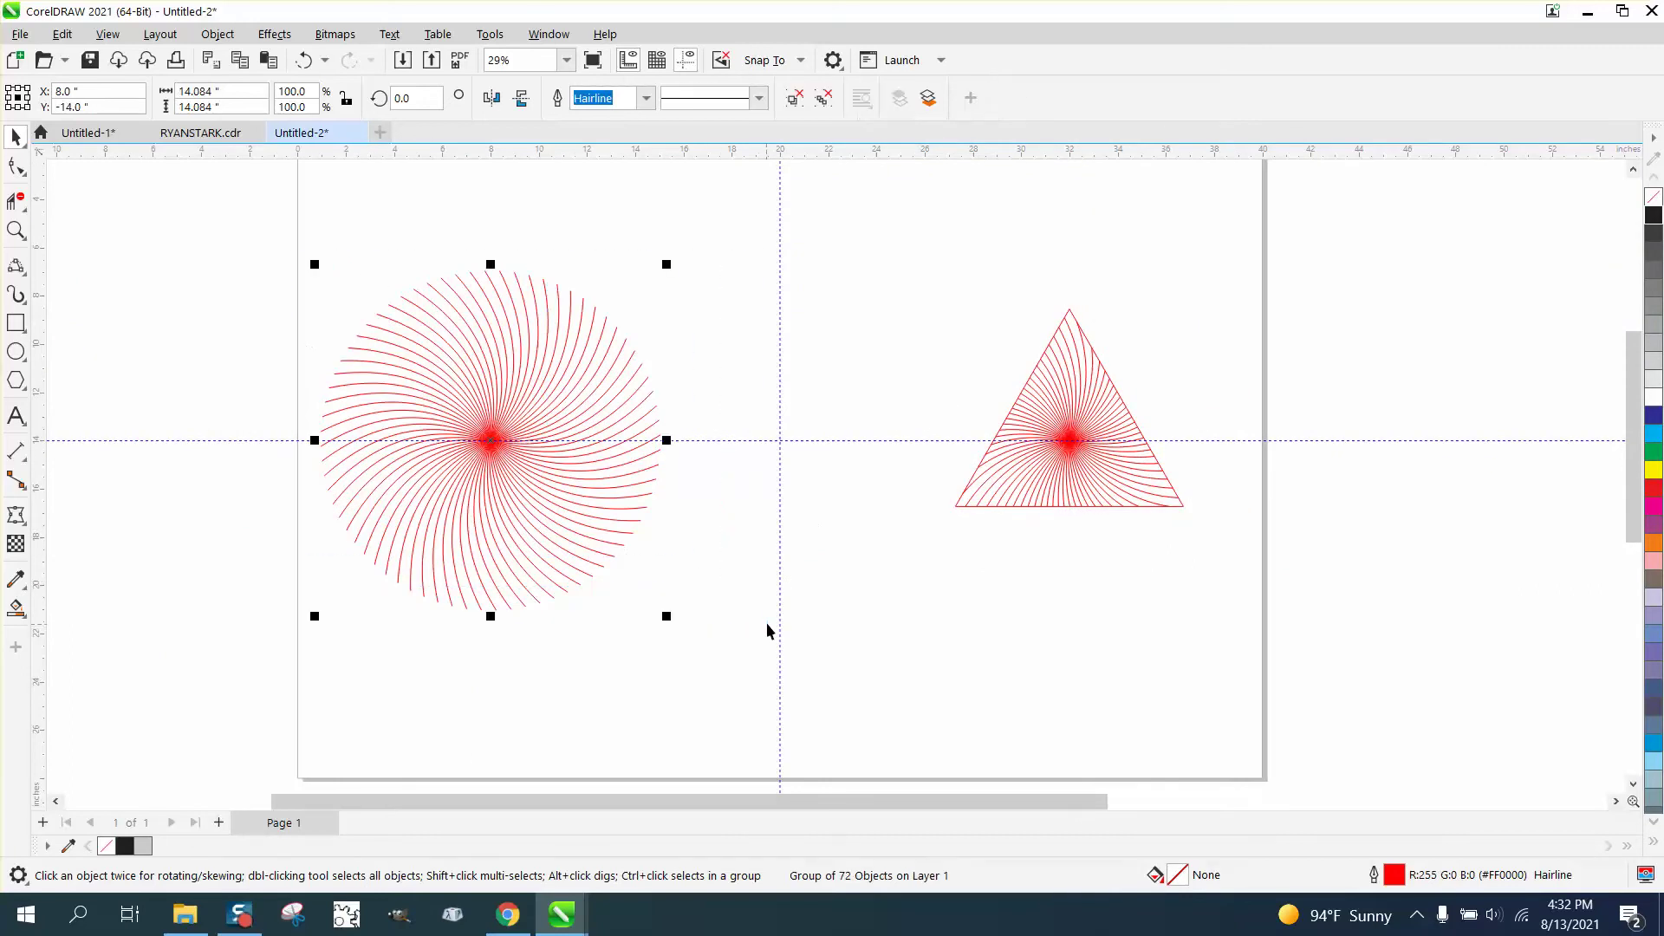
{"action": "key", "text": "Delete"}
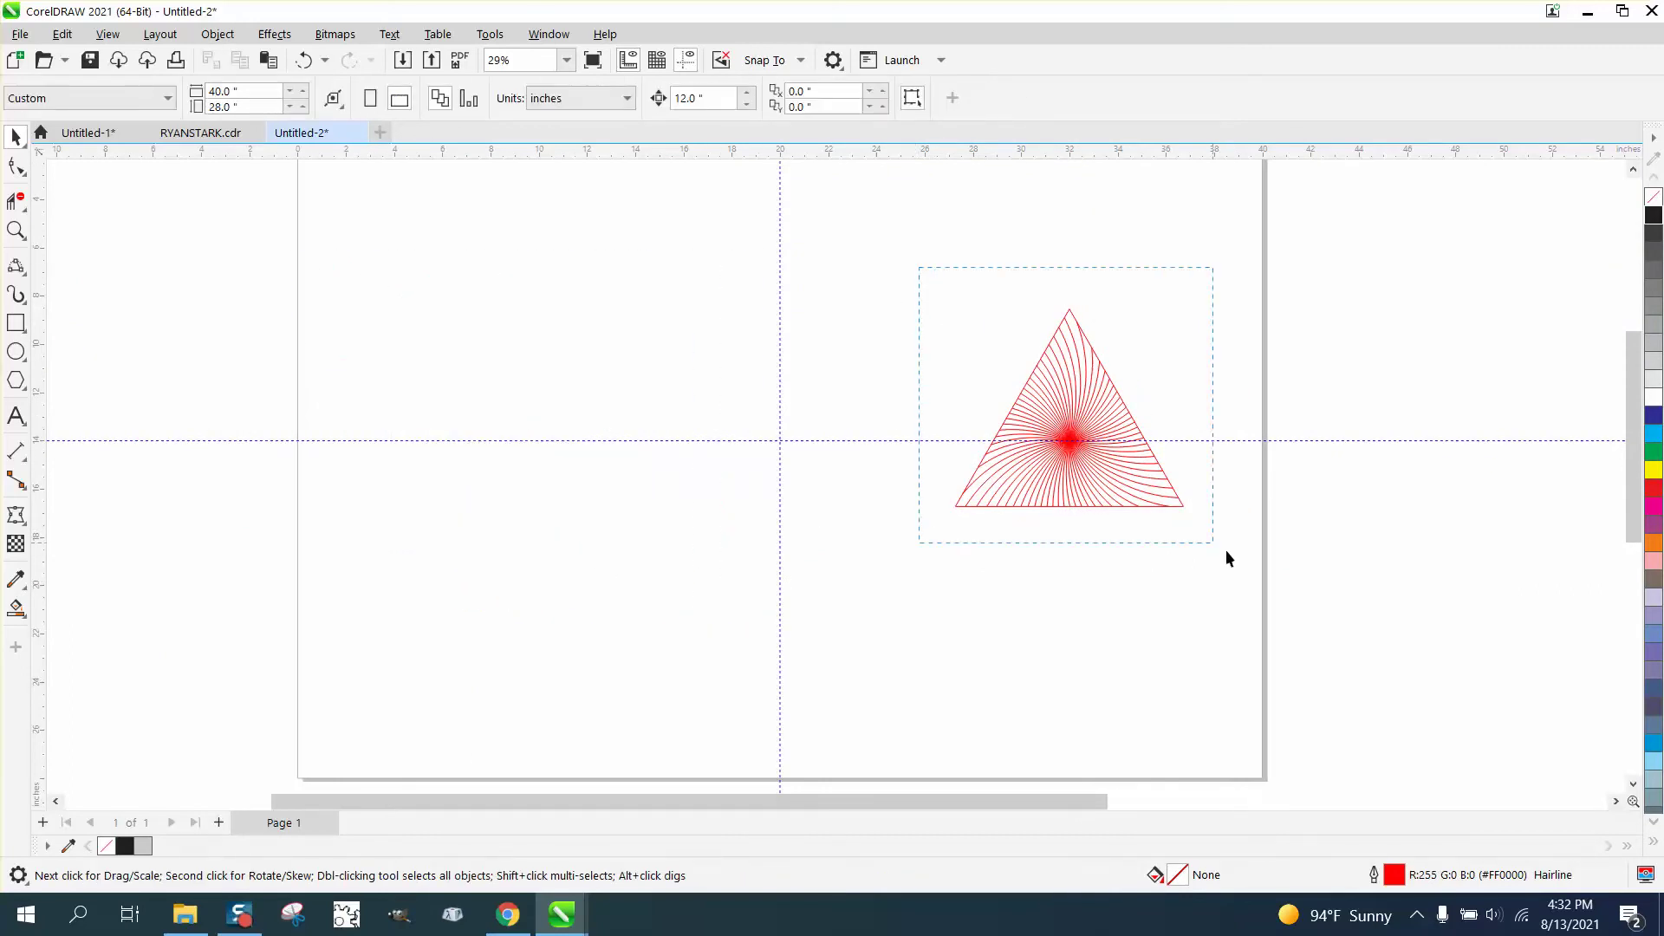
- Change the outline colour of the triangle and its inner lines to 90% black
{"action": "left_click_drag", "start_coordinate": [1170, 526], "coordinate": [1196, 533]}
{"action": "right_click", "coordinate": [1657, 230]}
{"action": "left_click", "coordinate": [14, 231]}
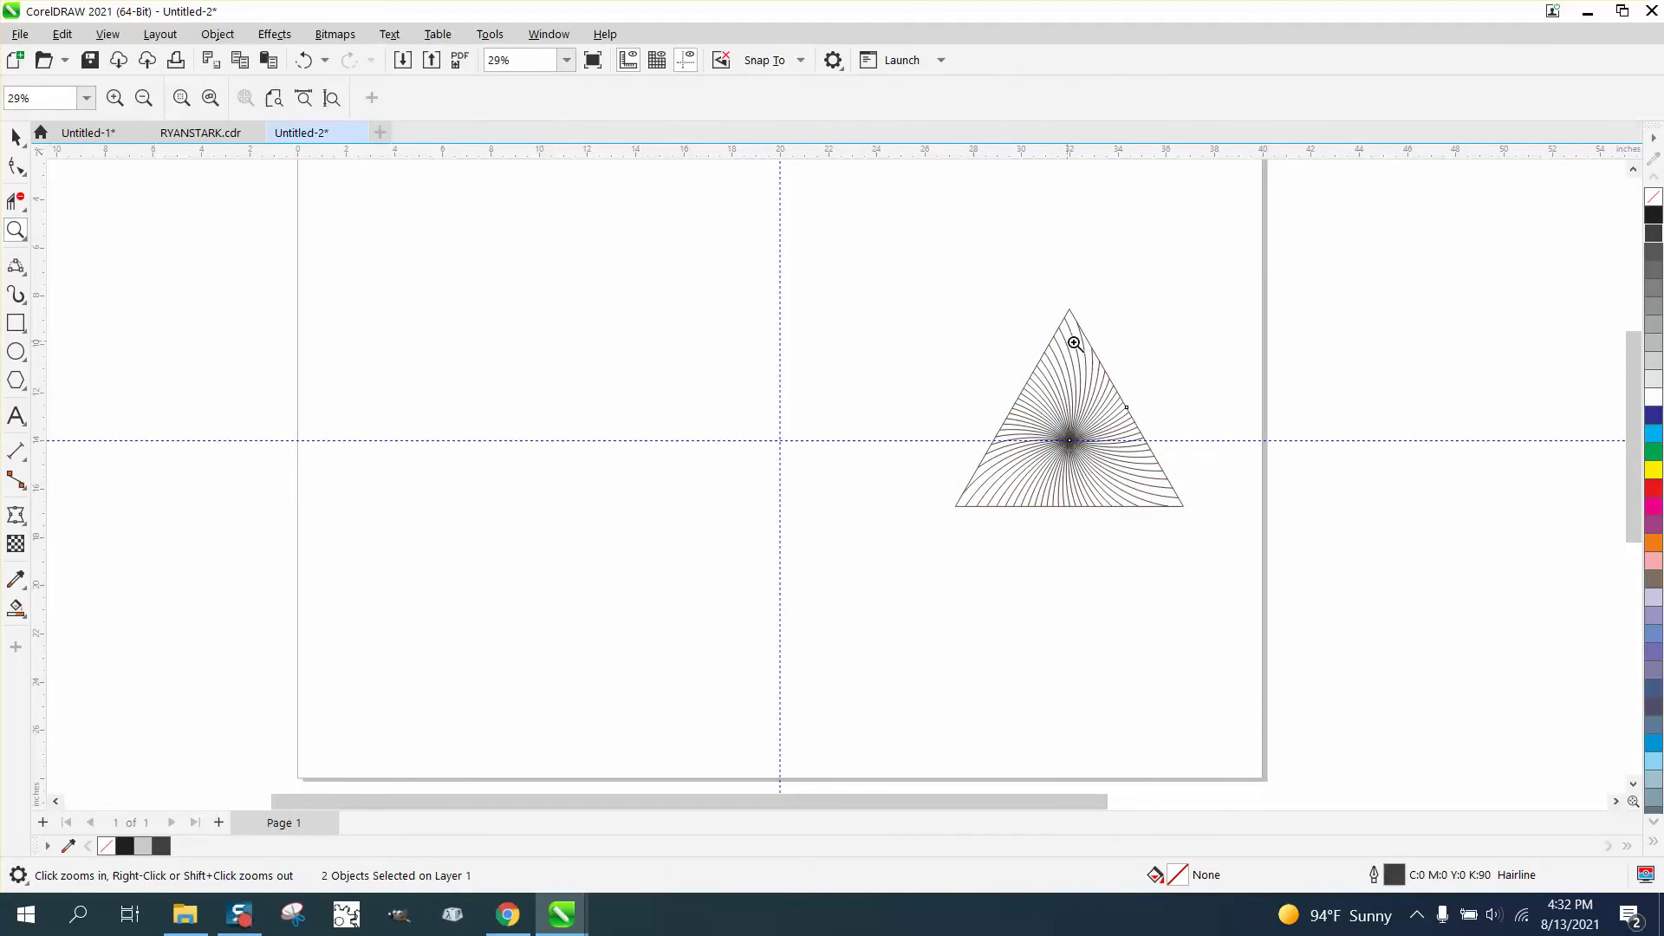
{"action": "left_click_drag", "start_coordinate": [929, 304], "coordinate": [1311, 580]}
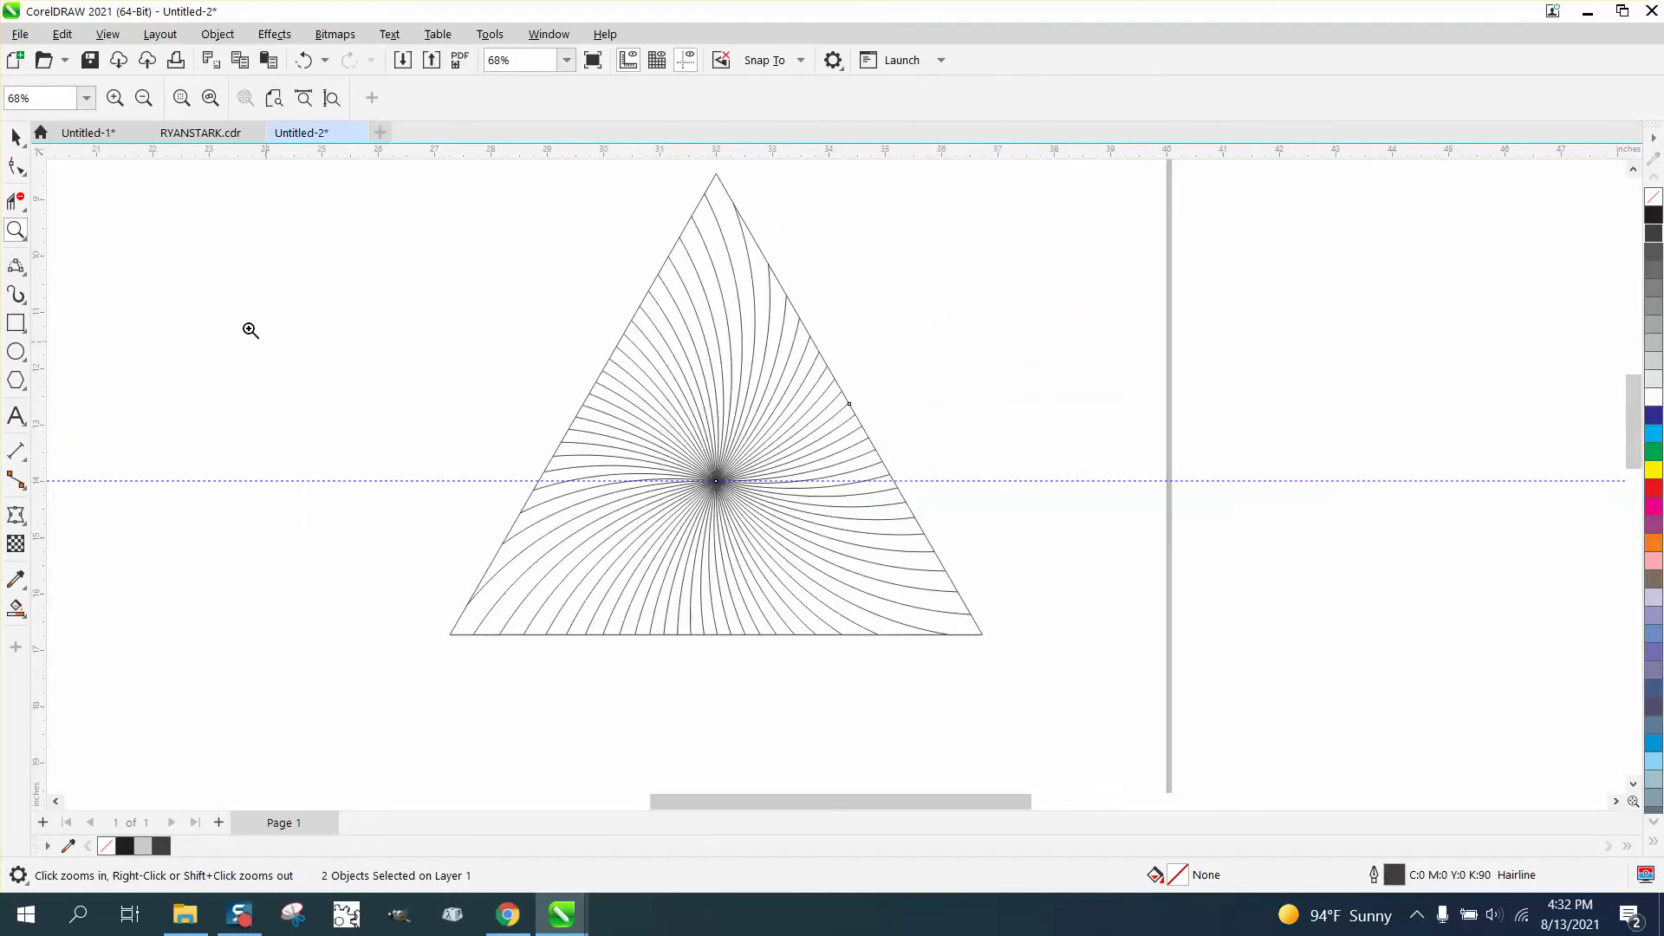
{"action": "left_click", "coordinate": [16, 137]}
{"action": "scroll", "coordinate": [667, 361], "scroll_direction": "down", "scroll_amount": 1}
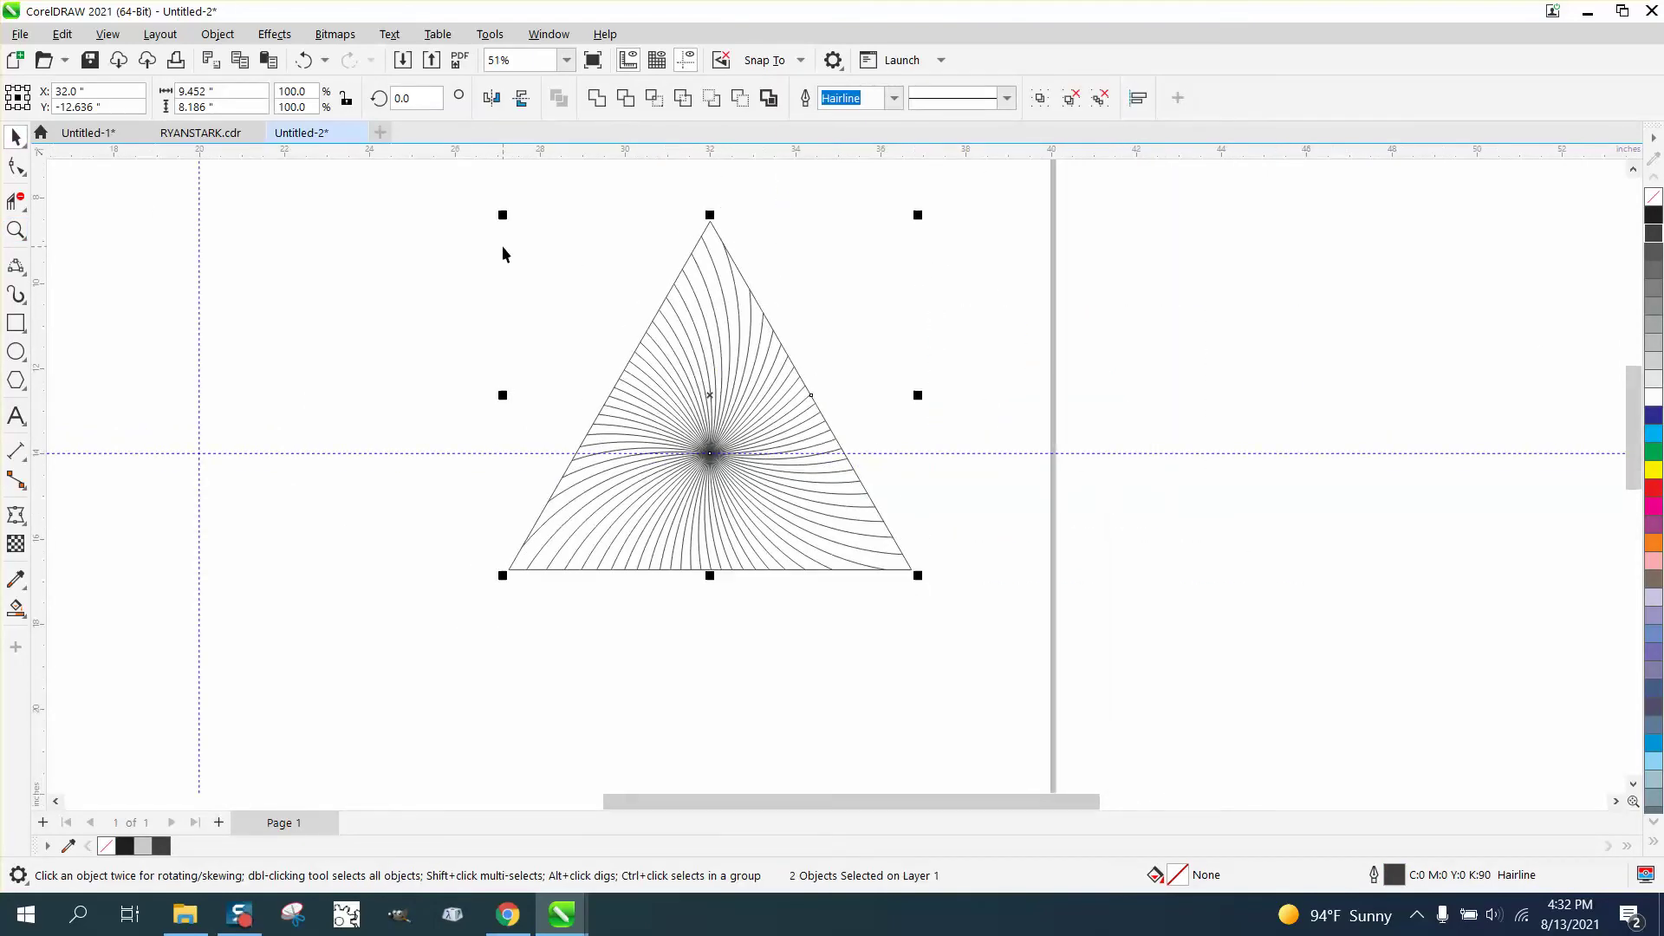
- Make a vertically mirrored copy of the patterned triangle and snap its upper-right corner to the original's apex
{"action": "left_click_drag", "start_coordinate": [474, 199], "coordinate": [945, 618]}
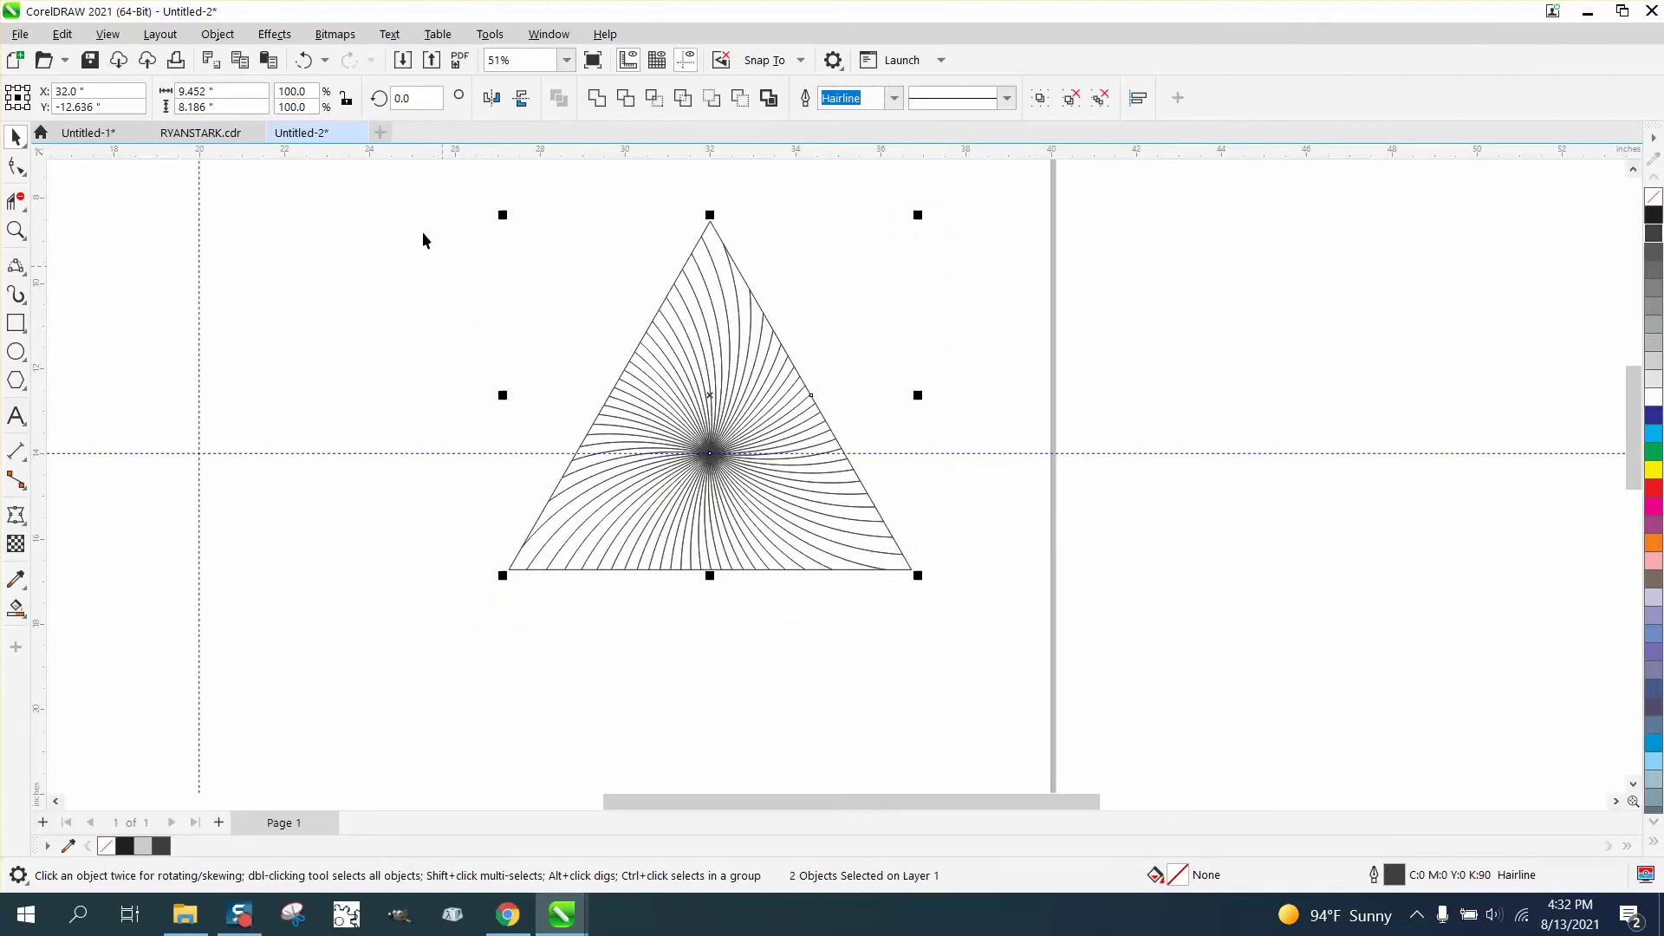
{"action": "left_click", "coordinate": [522, 101]}
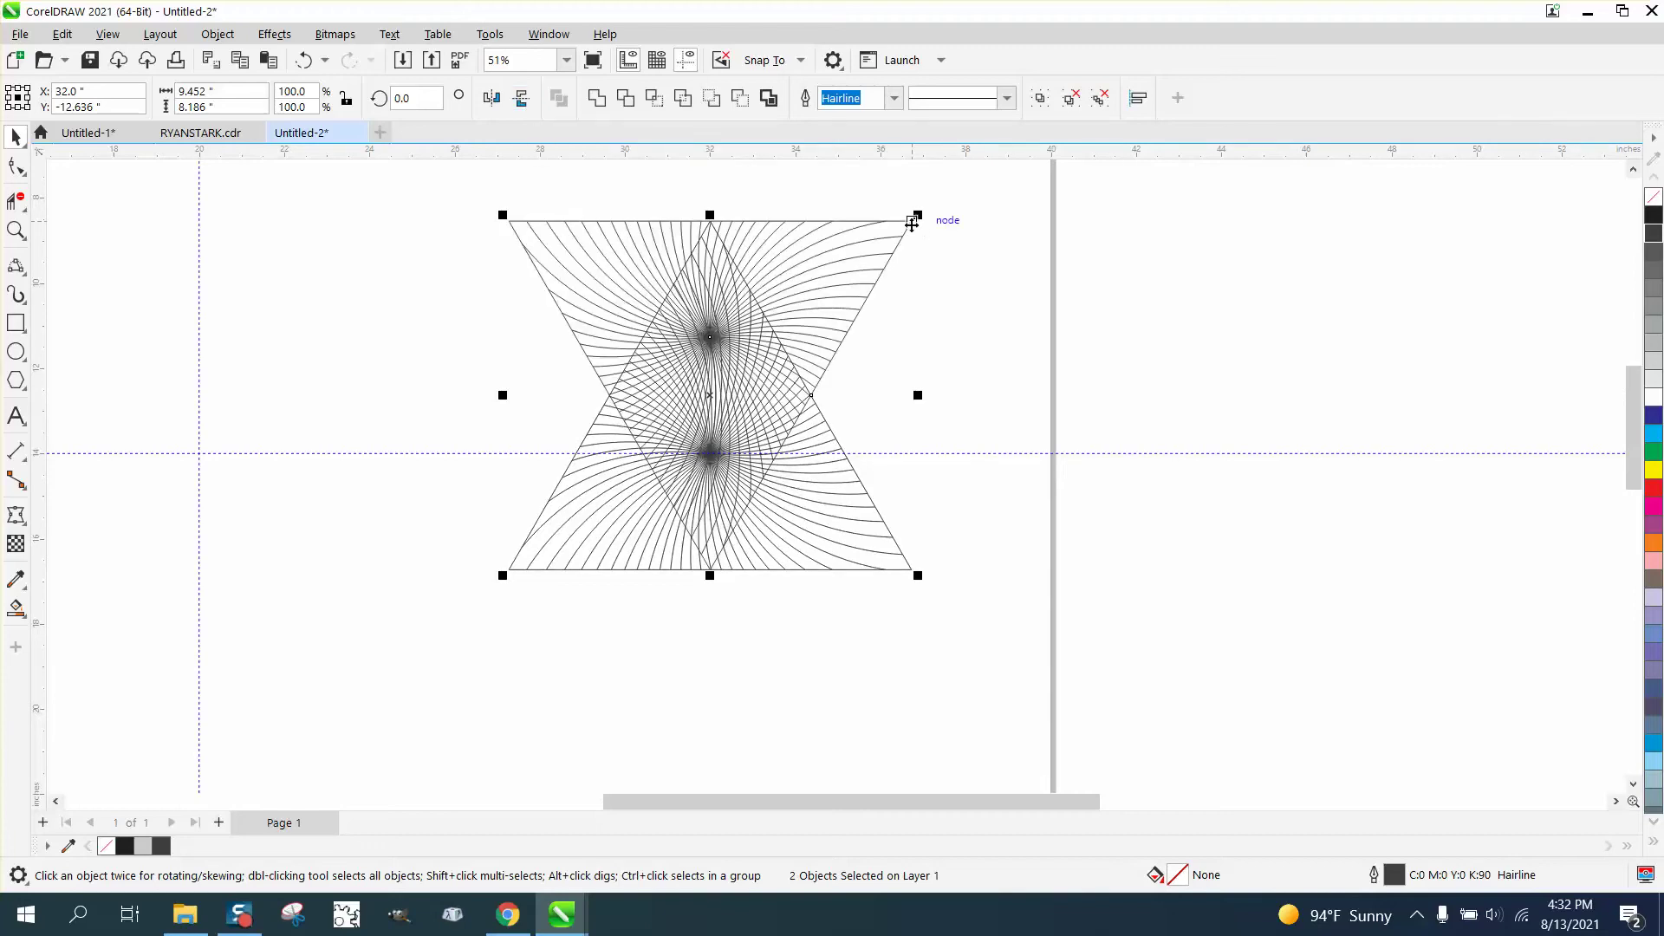
{"action": "mouse_move", "coordinate": [913, 221]}
{"action": "left_mouse_down"}
{"action": "mouse_move", "coordinate": [712, 227]}
{"action": "mouse_move", "coordinate": [746, 270]}
{"action": "left_mouse_up"}
{"action": "left_click", "coordinate": [15, 231]}
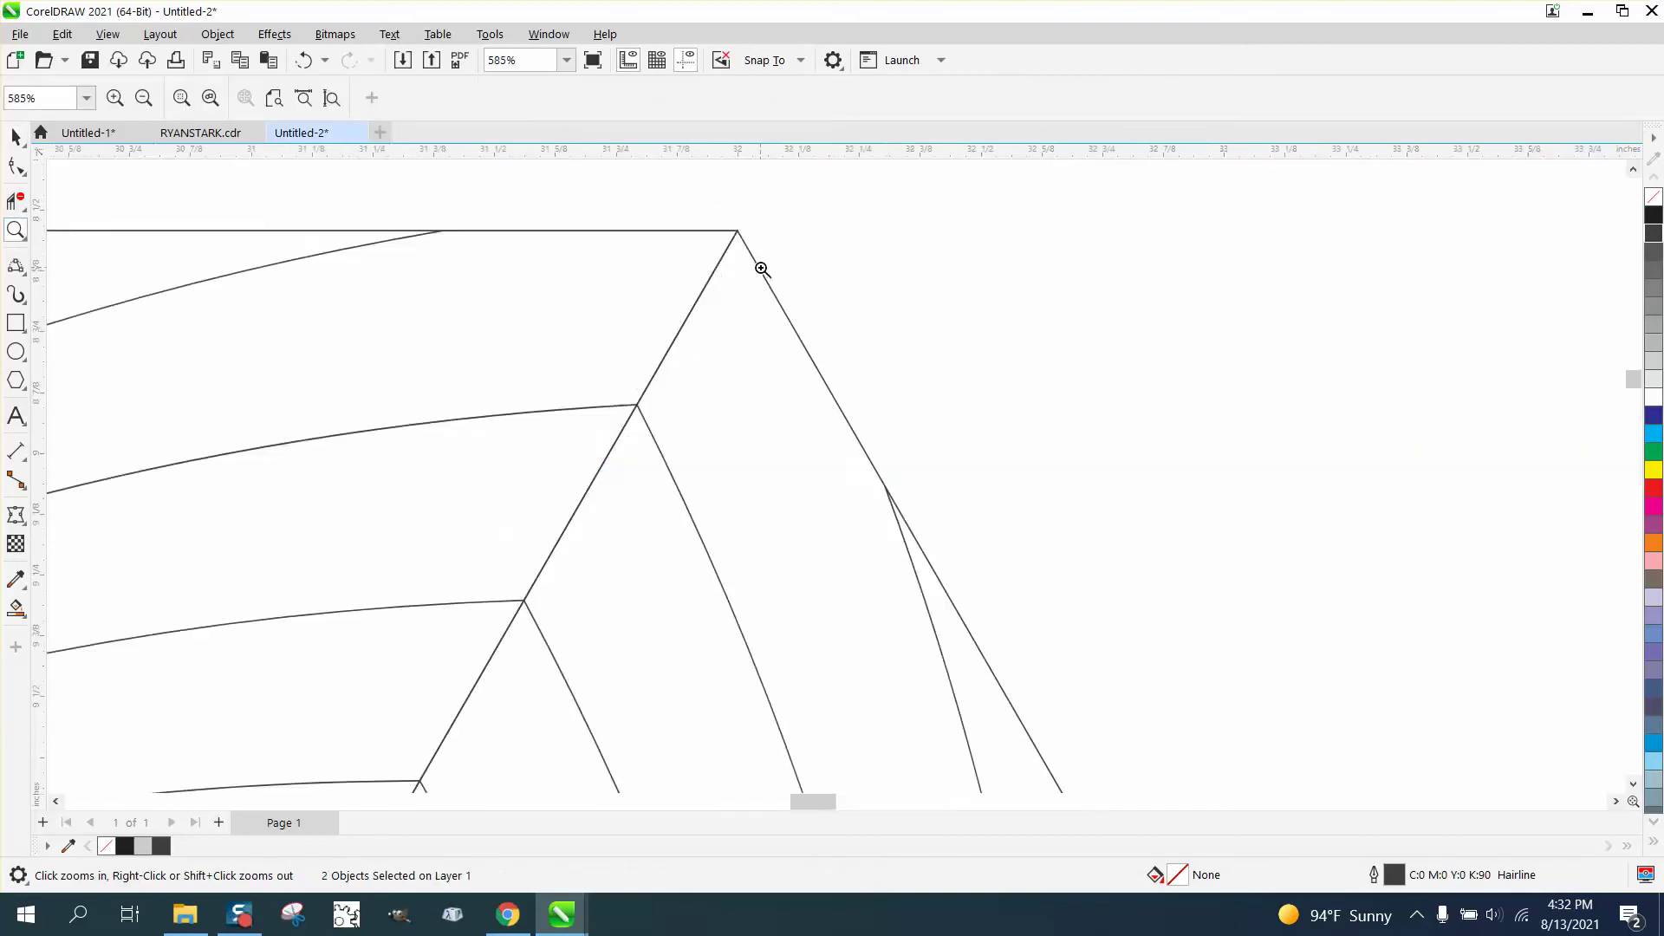
{"action": "scroll", "coordinate": [763, 267], "scroll_direction": "down", "scroll_amount": 1}
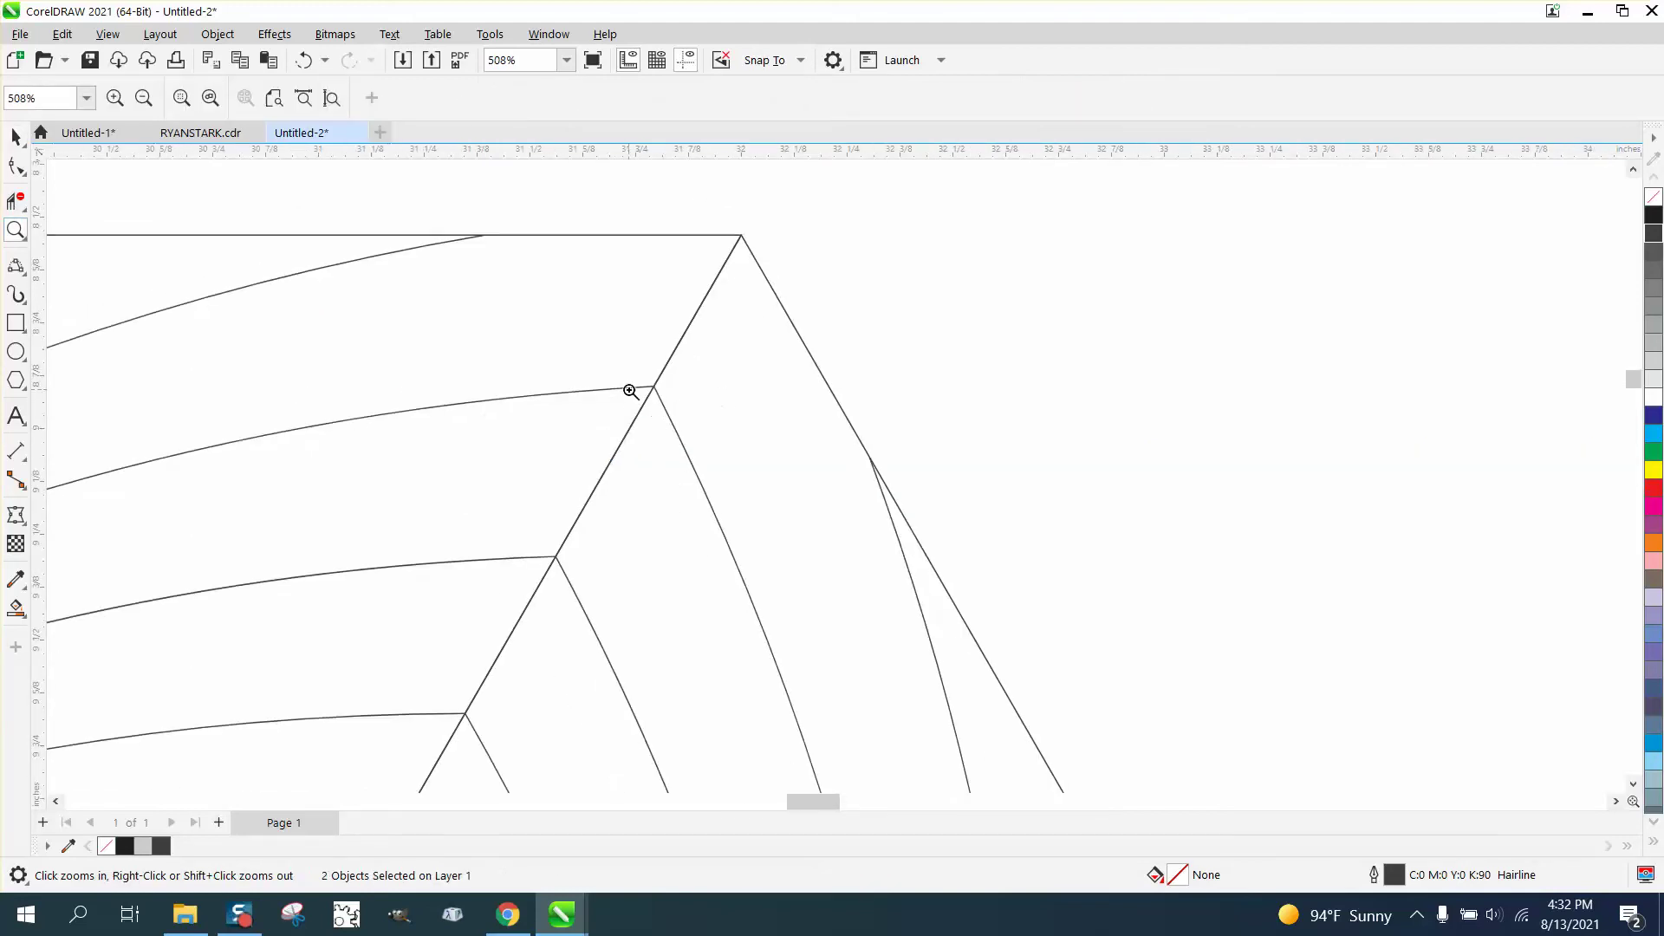
{"action": "scroll", "coordinate": [699, 397], "scroll_direction": "down", "scroll_amount": 15}
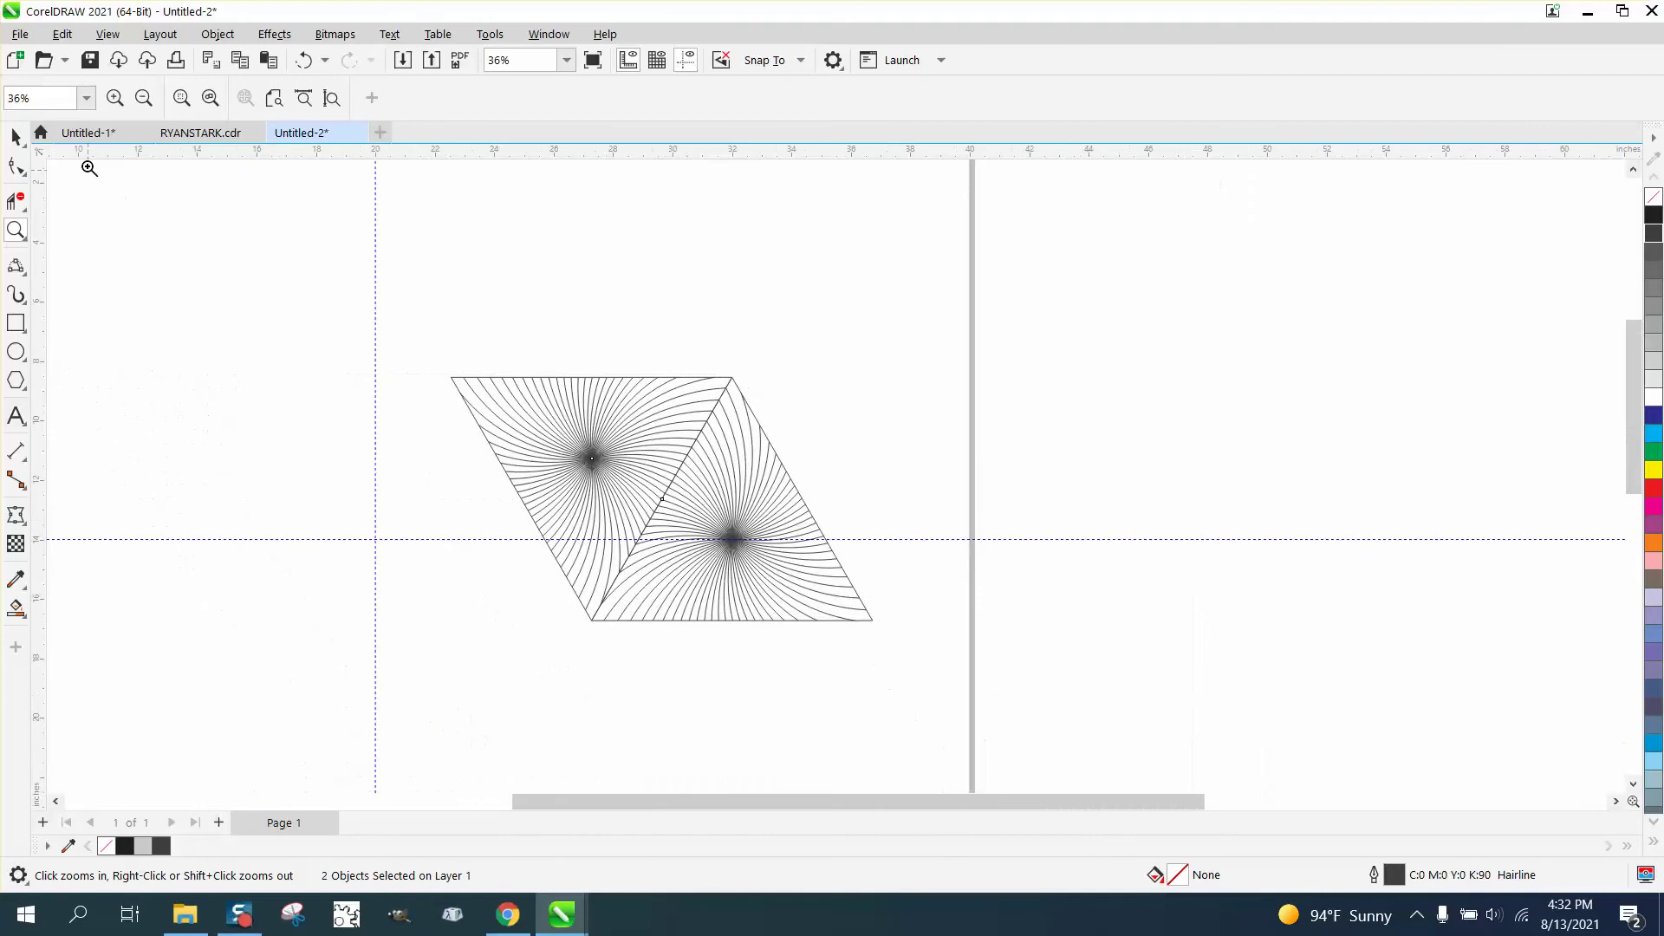
- Copy the two-triangle parallelogram to its left, snapping the copy's lower-right corner to the original's lower-left corner
{"action": "left_click", "coordinate": [16, 137]}
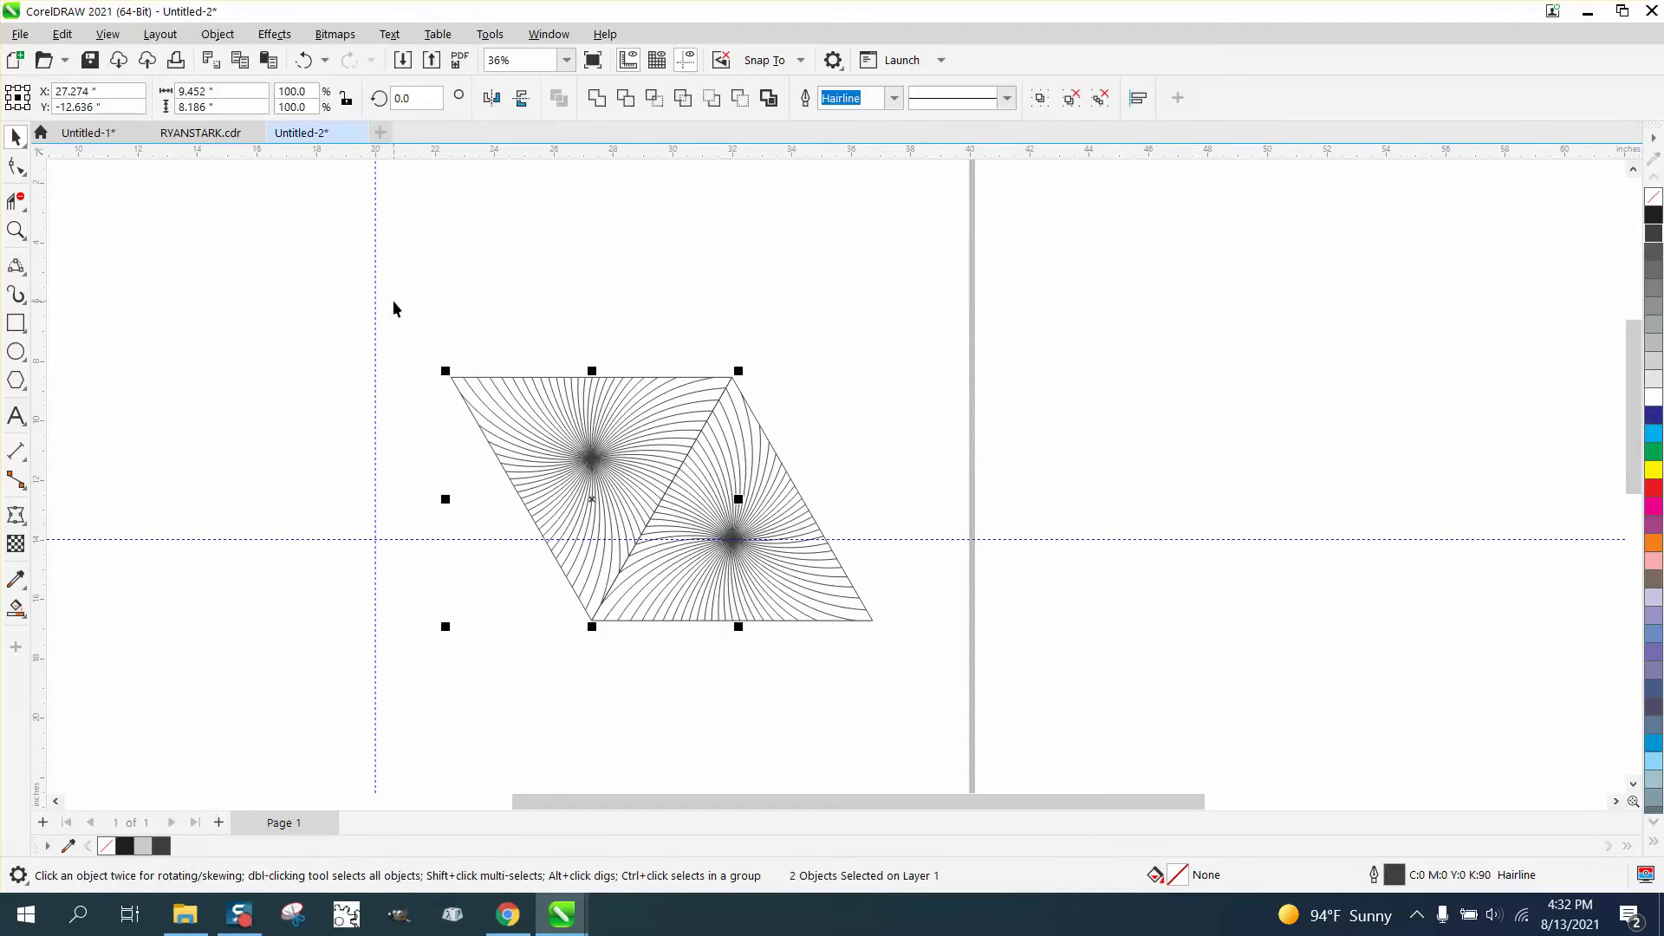
{"action": "left_click_drag", "start_coordinate": [398, 303], "coordinate": [645, 575]}
{"action": "left_click_drag", "start_coordinate": [934, 663], "coordinate": [935, 662]}
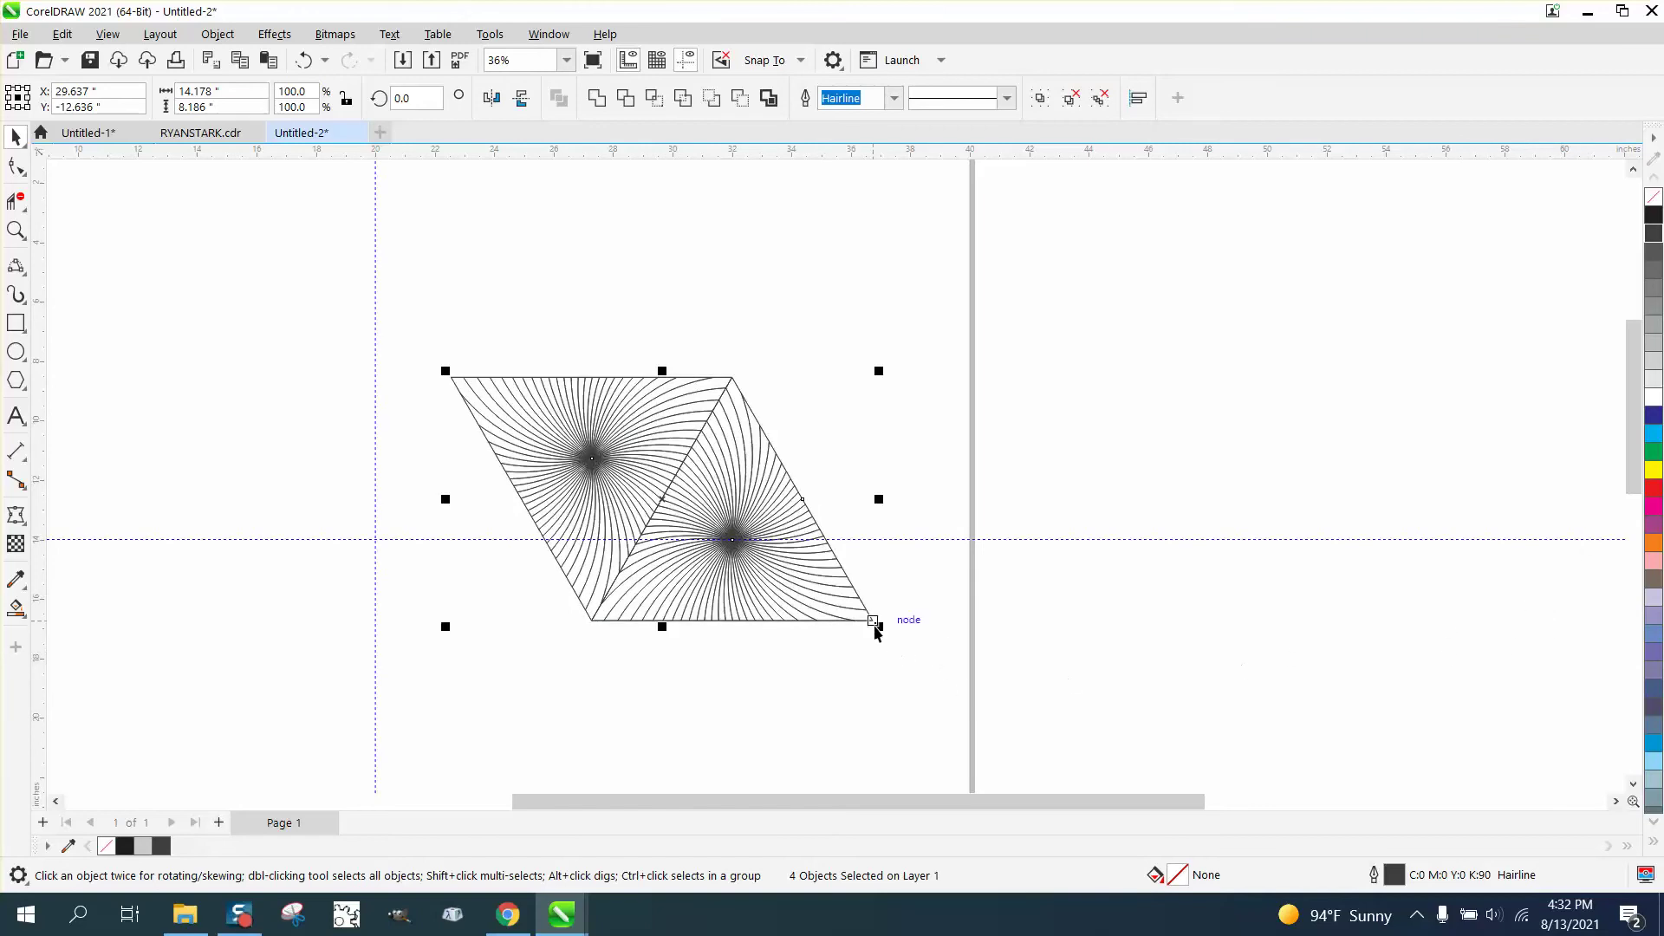
{"action": "left_click_drag", "start_coordinate": [872, 621], "coordinate": [592, 620]}
{"action": "right_click", "coordinate": [591, 621]}
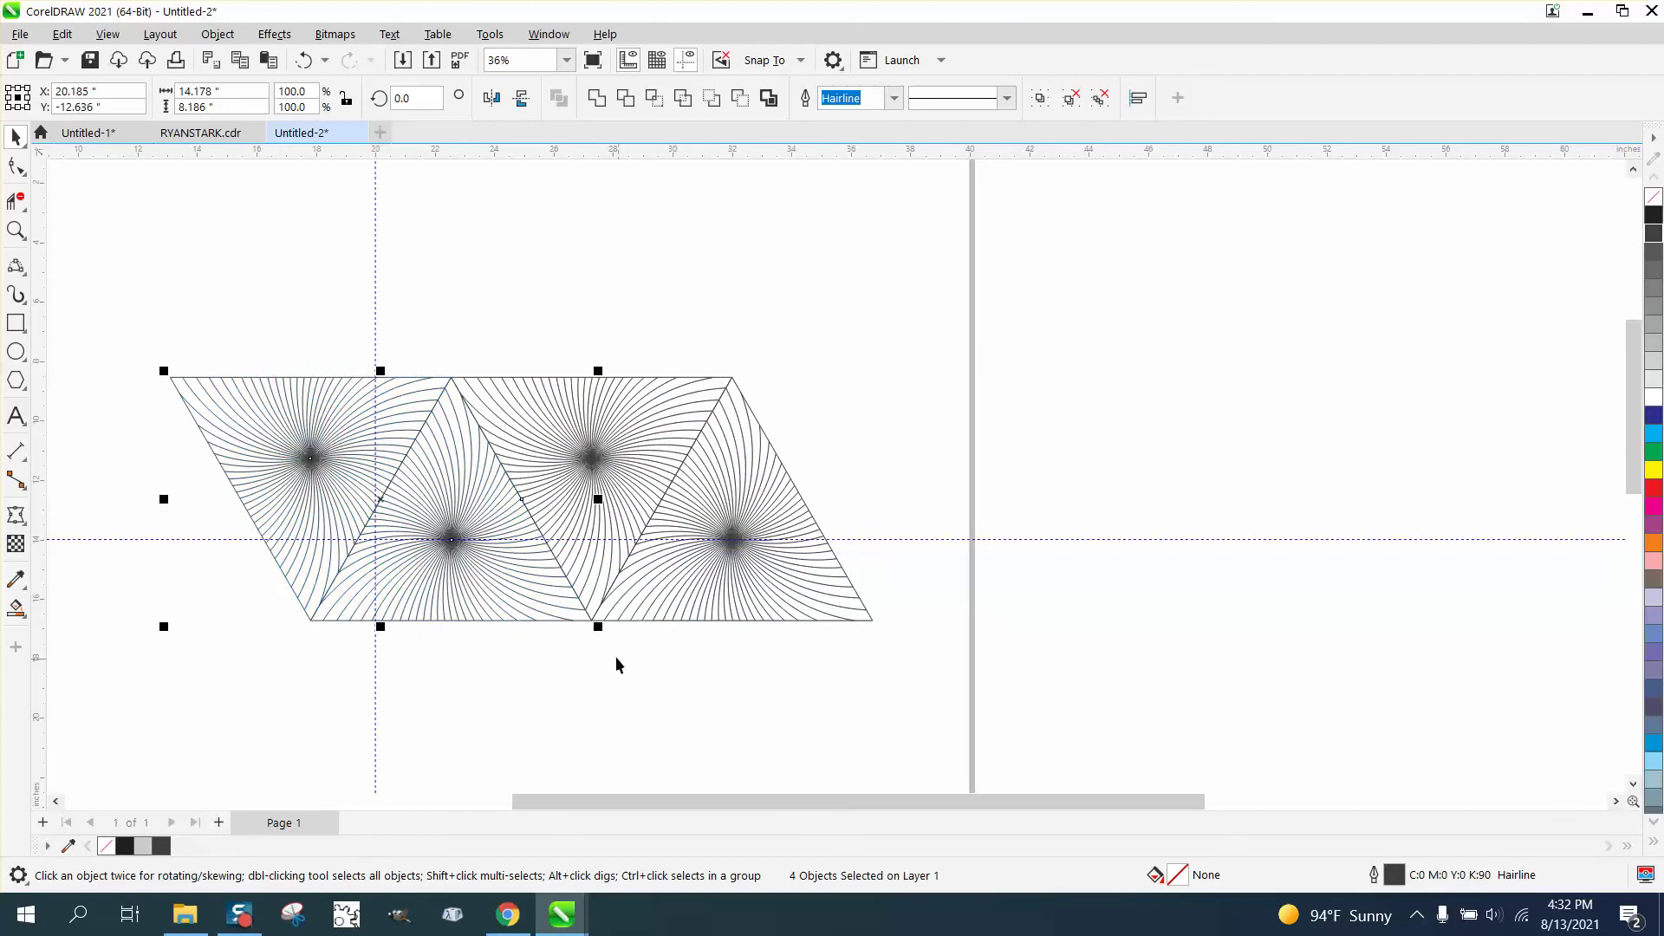
{"action": "left_click", "coordinate": [17, 231]}
{"action": "left_click_drag", "start_coordinate": [413, 365], "coordinate": [488, 405]}
{"action": "scroll", "coordinate": [488, 405], "scroll_direction": "down", "scroll_amount": 2}
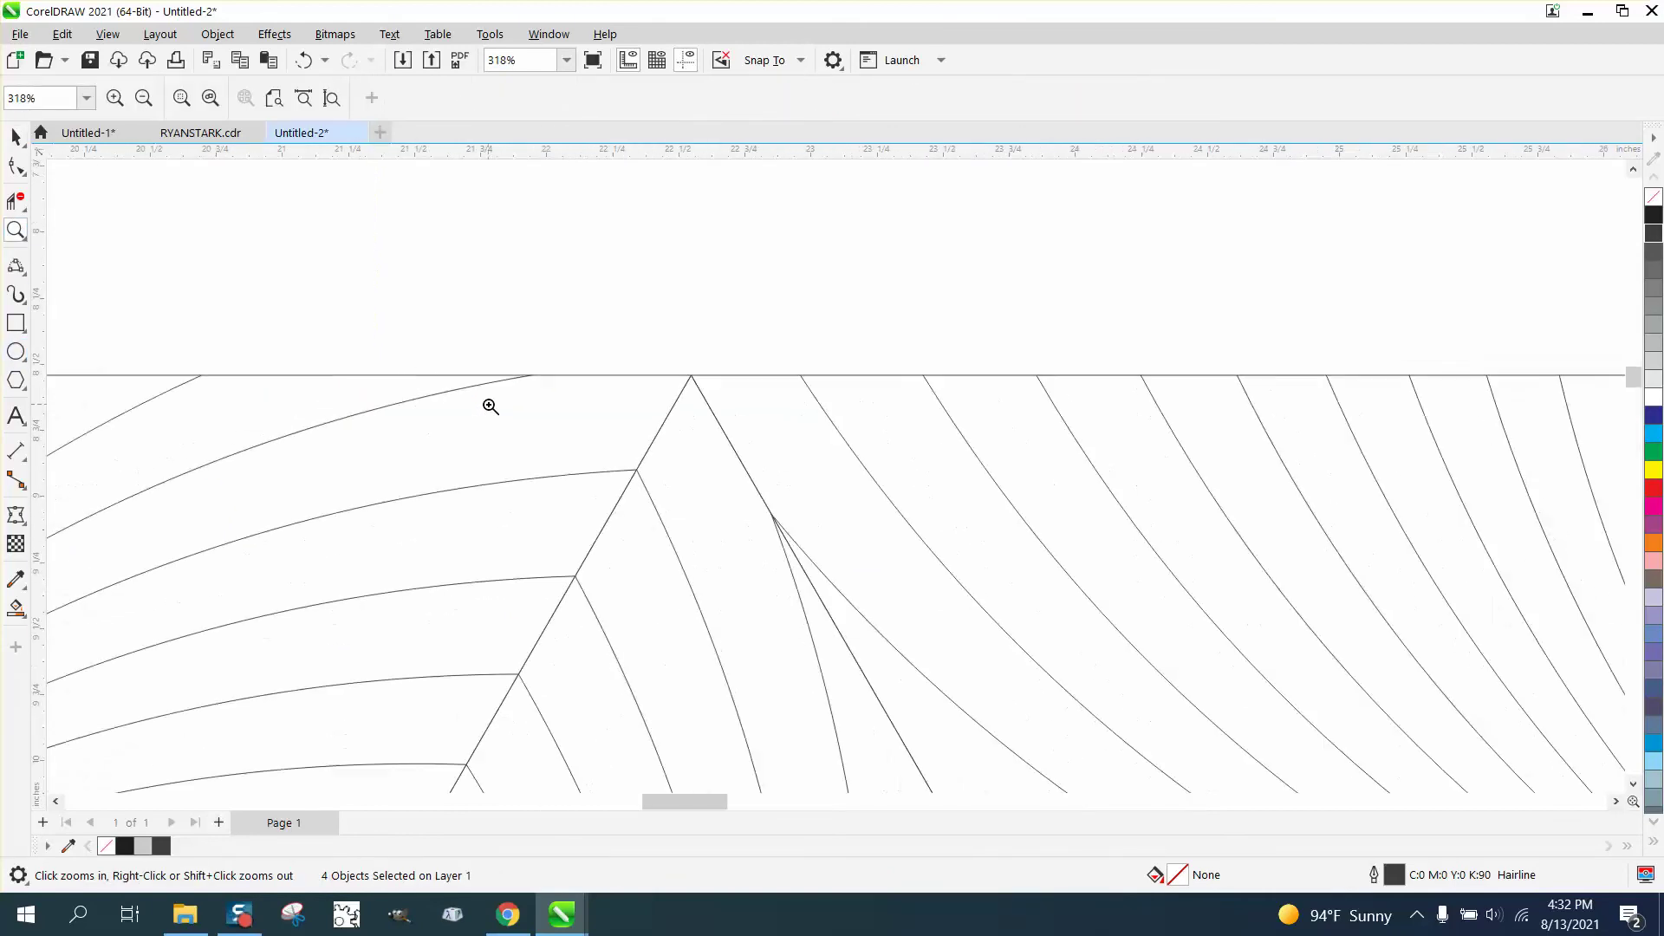
{"action": "scroll", "coordinate": [598, 413], "scroll_direction": "down", "scroll_amount": 5}
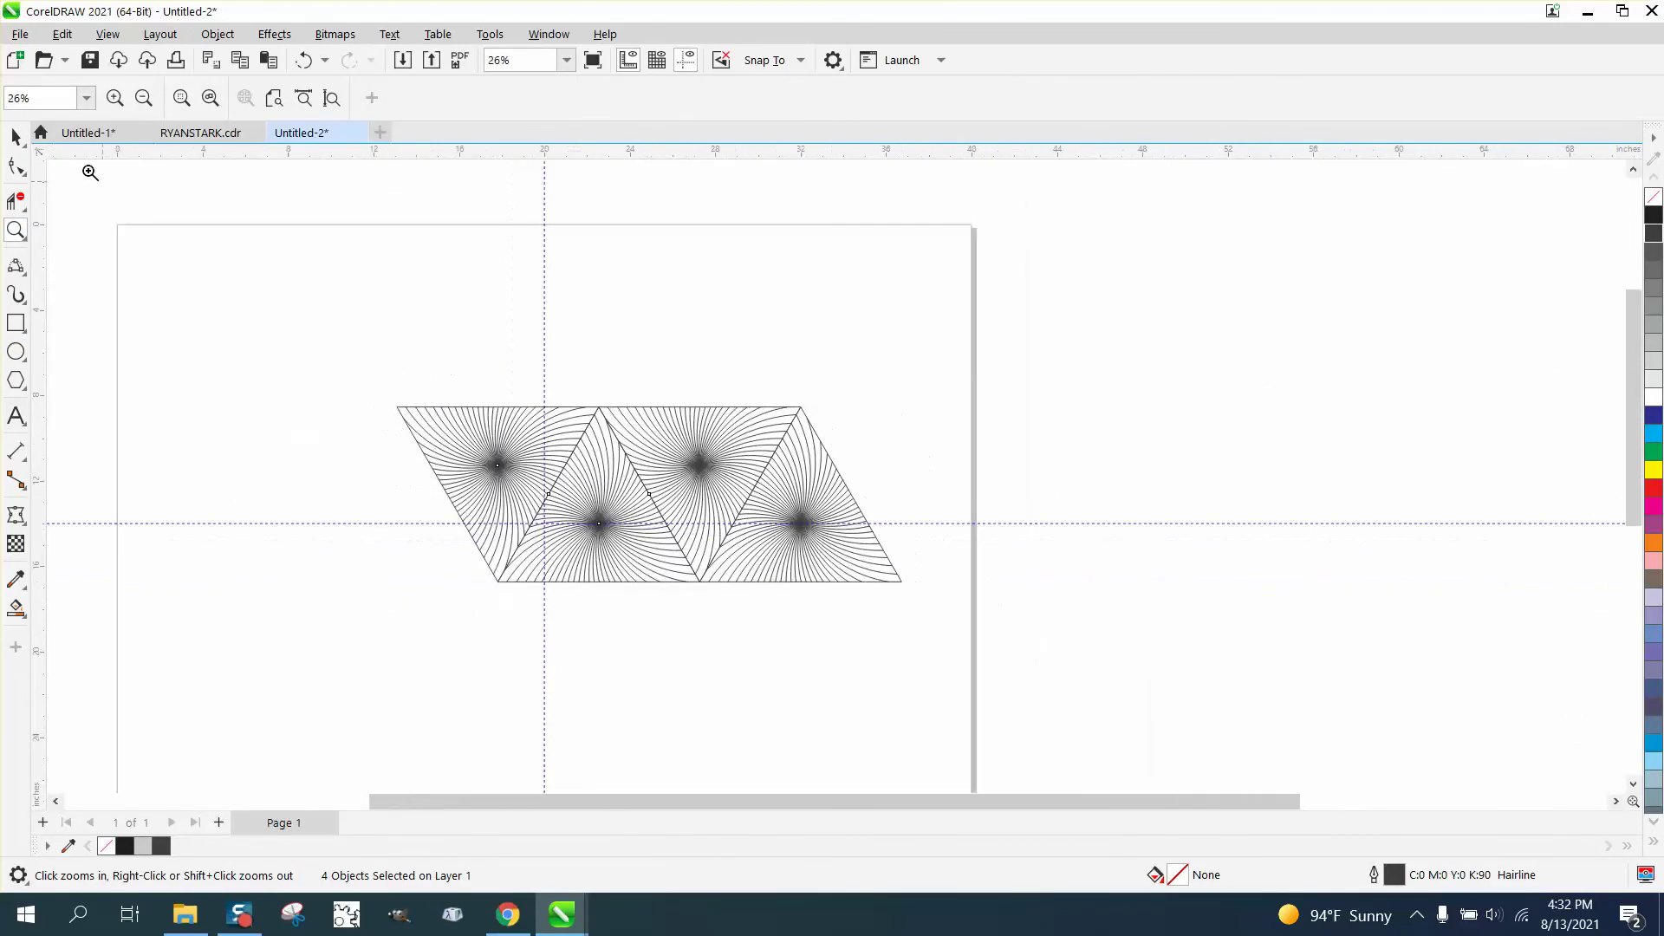
- Copy the four-triangle strip to its left so the lower-right corner of the copy meets the original's lower-left corner
{"action": "left_click", "coordinate": [15, 137]}
{"action": "left_click_drag", "start_coordinate": [351, 371], "coordinate": [760, 578]}
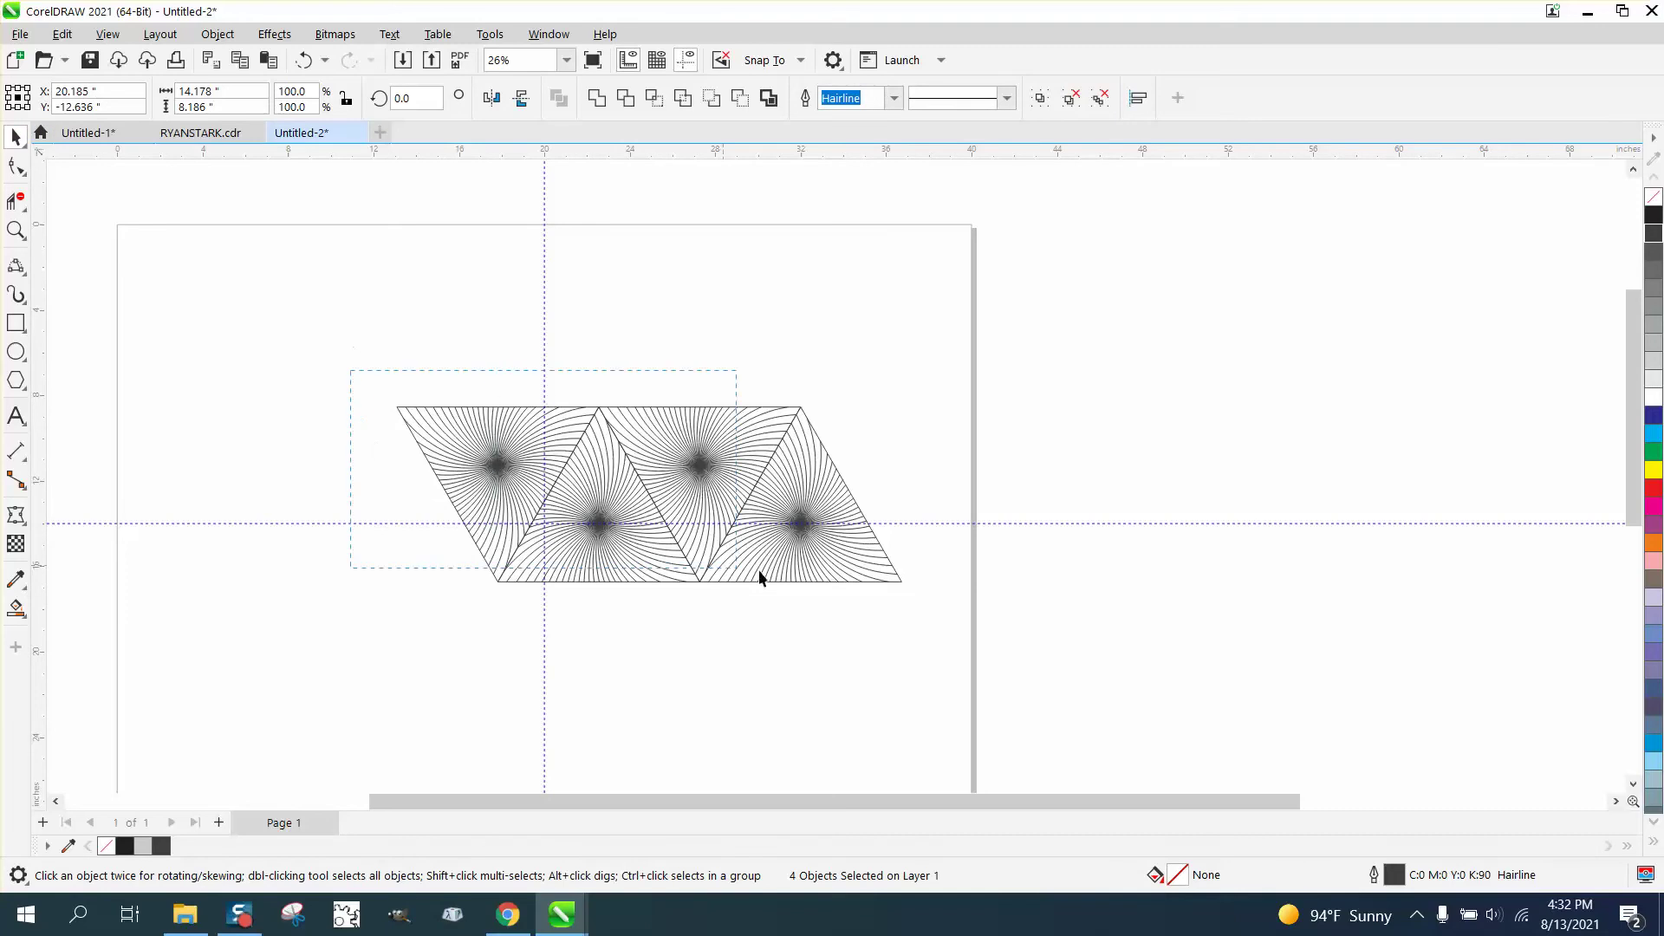
{"action": "left_click_drag", "start_coordinate": [971, 617], "coordinate": [975, 621]}
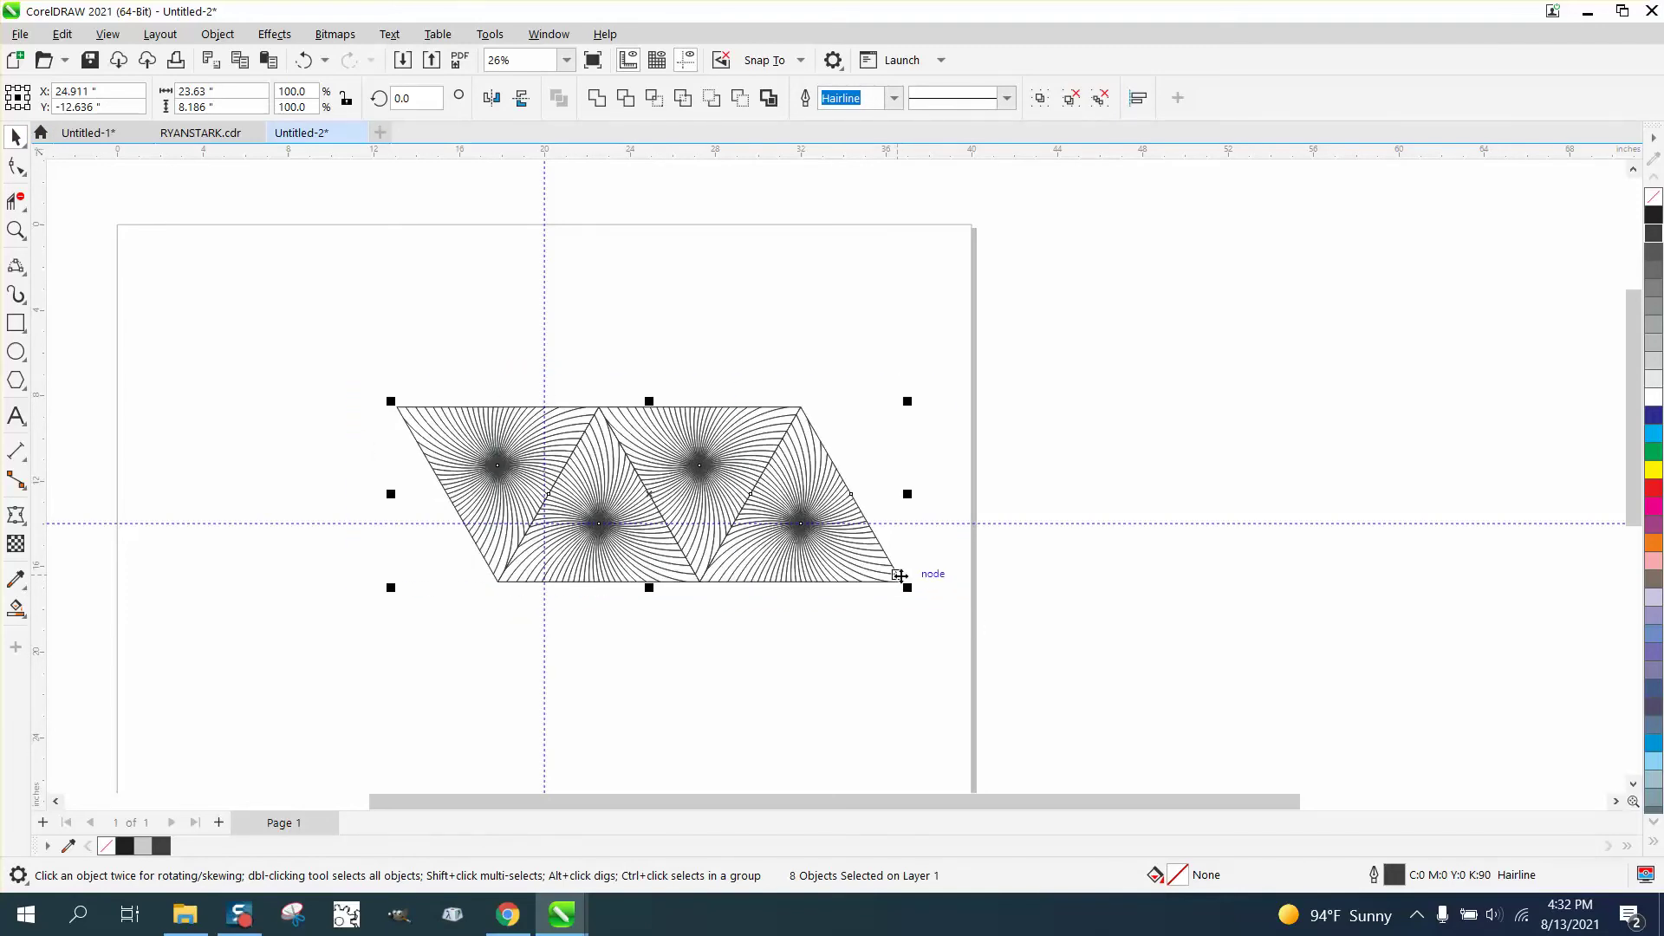
{"action": "left_click_drag", "start_coordinate": [899, 575], "coordinate": [536, 600]}
{"action": "right_click", "coordinate": [496, 582]}
{"action": "left_click", "coordinate": [16, 231]}
{"action": "scroll", "coordinate": [550, 598], "scroll_direction": "down", "scroll_amount": 10}
{"action": "scroll", "coordinate": [598, 554], "scroll_direction": "down", "scroll_amount": 6}
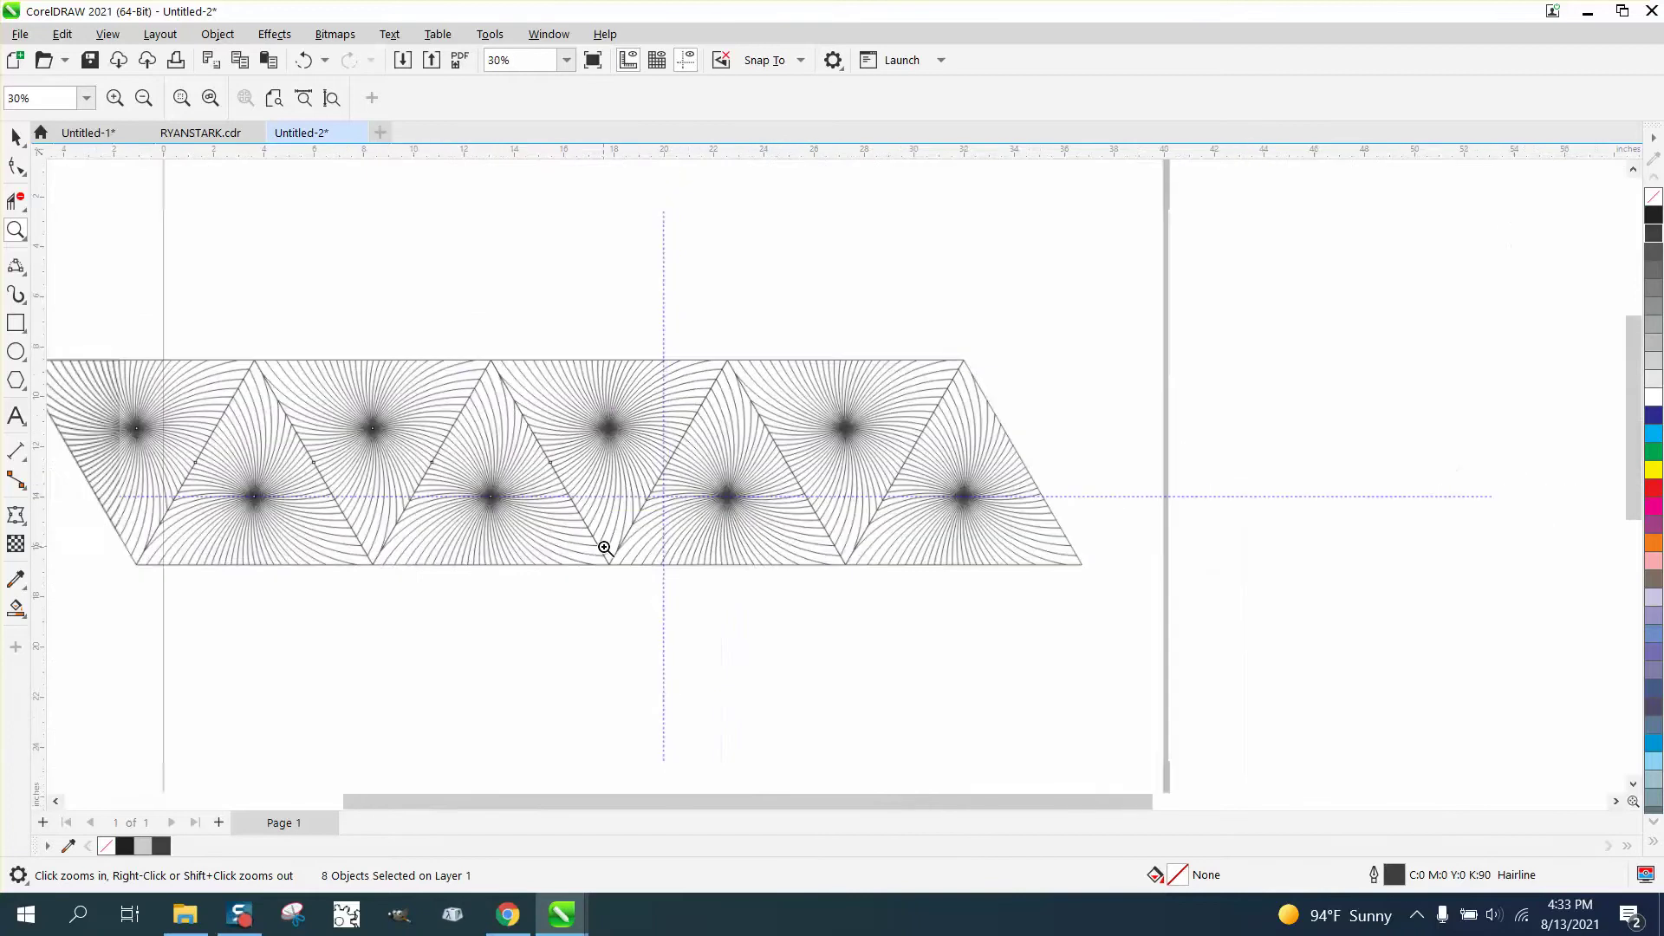
- Copy the whole eight-triangle strip as a second row below, snapping its upper-right corner to the first row's lower-right corner
{"action": "left_click", "coordinate": [19, 138]}
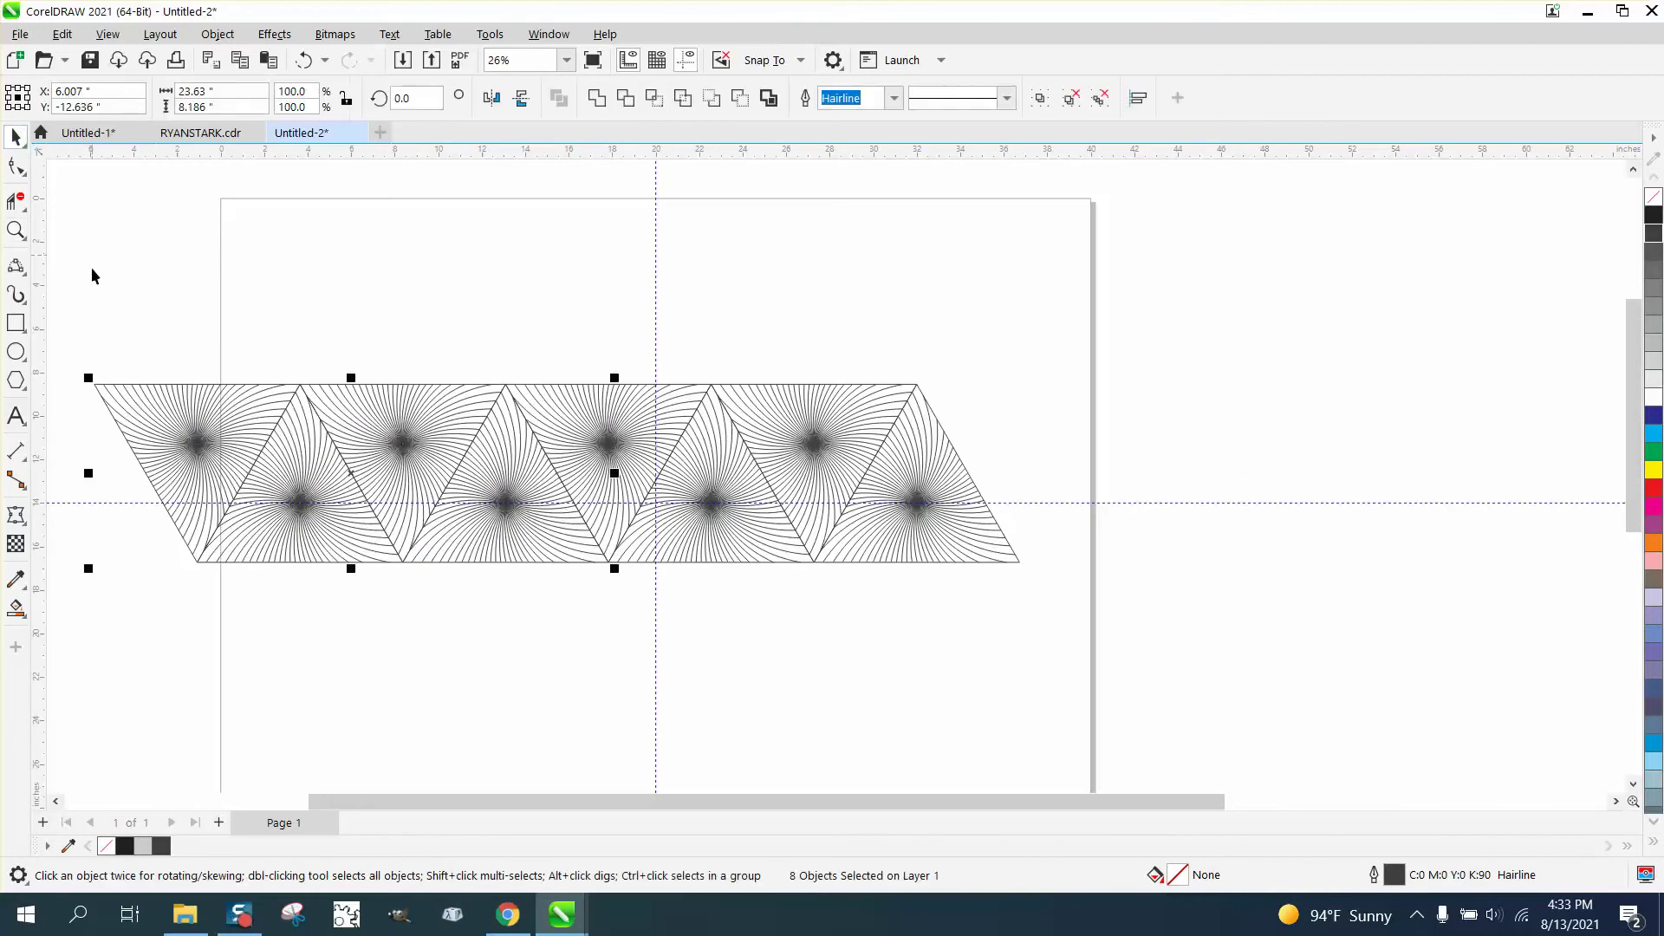
{"action": "left_click_drag", "start_coordinate": [75, 317], "coordinate": [363, 546]}
{"action": "left_click_drag", "start_coordinate": [1067, 652], "coordinate": [1070, 653]}
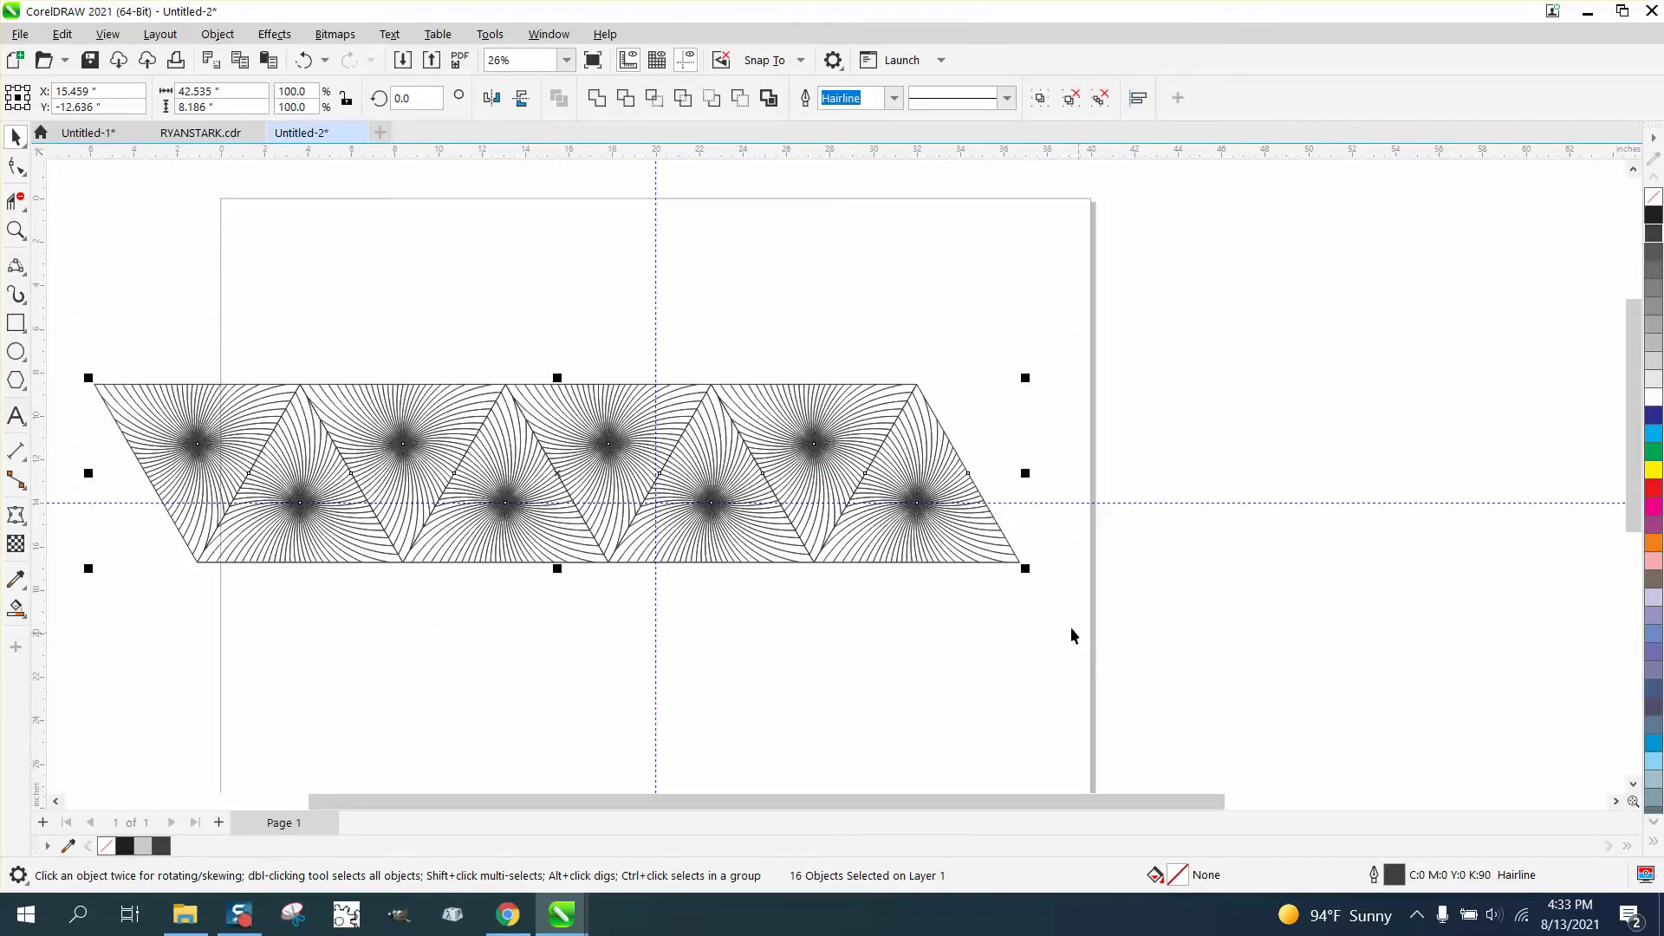
{"action": "left_click_drag", "start_coordinate": [916, 383], "coordinate": [1018, 565]}
{"action": "scroll", "coordinate": [995, 451], "scroll_direction": "down", "scroll_amount": 2}
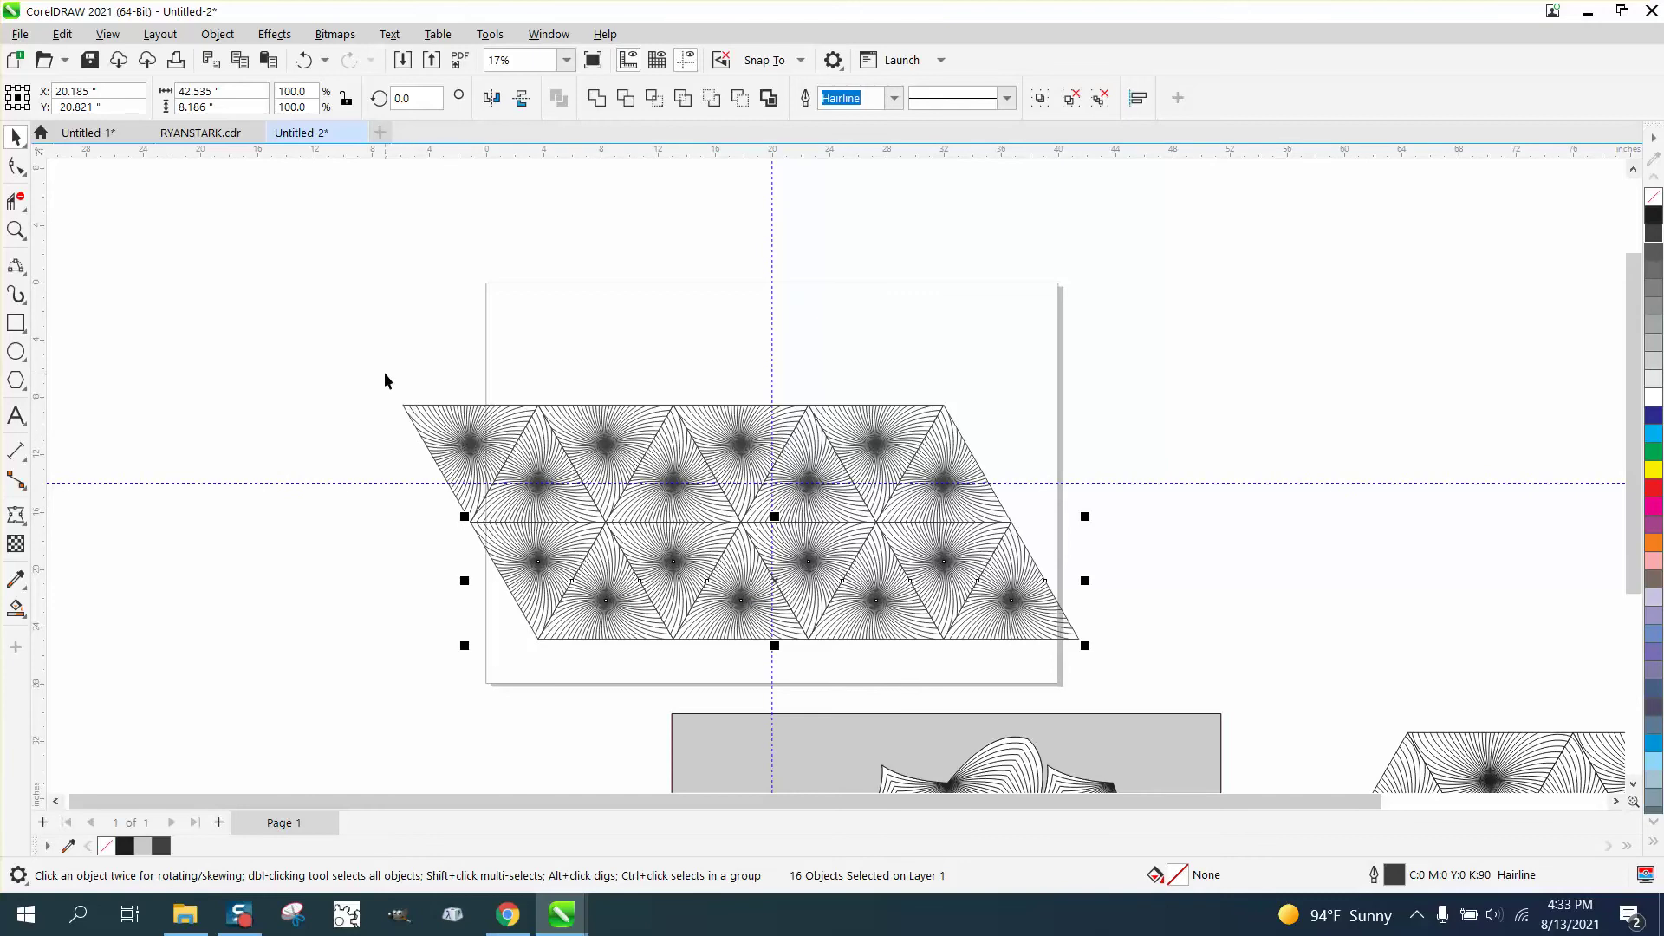
- Examine how the triangle edges and curves meet between the two rows in the middle of the pattern
{"action": "left_click_drag", "start_coordinate": [383, 375], "coordinate": [1026, 684]}
{"action": "left_click_drag", "start_coordinate": [1168, 702], "coordinate": [1168, 702]}
{"action": "left_click", "coordinate": [16, 229]}
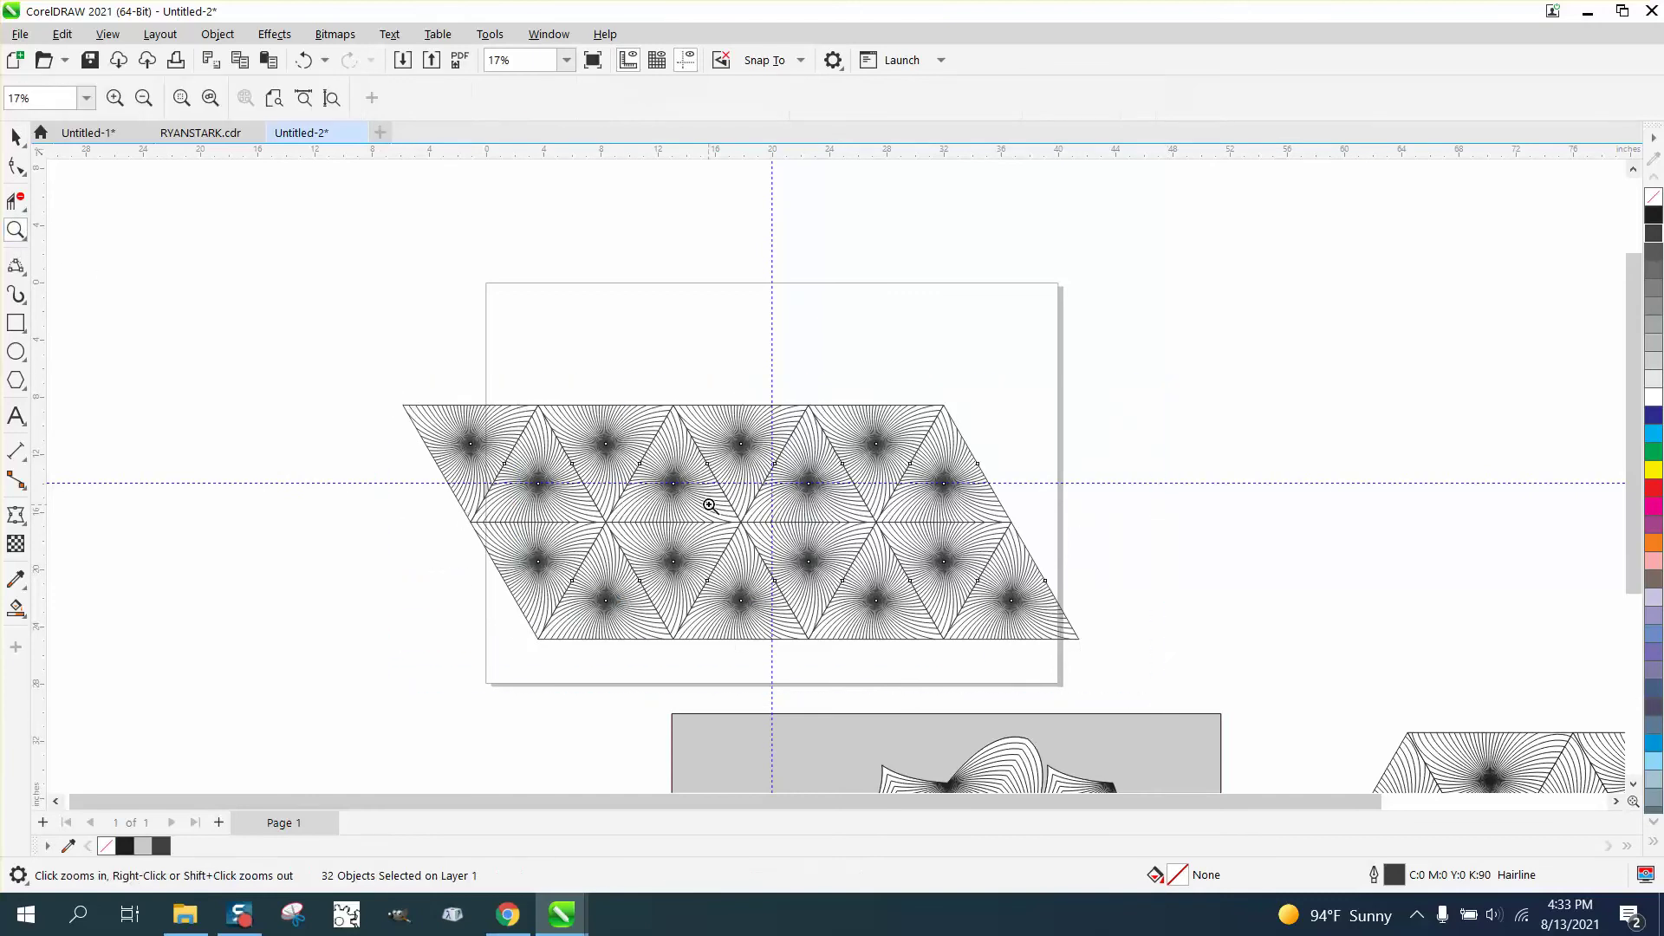
{"action": "left_click_drag", "start_coordinate": [665, 469], "coordinate": [812, 548]}
{"action": "scroll", "coordinate": [776, 535], "scroll_direction": "down", "scroll_amount": 4}
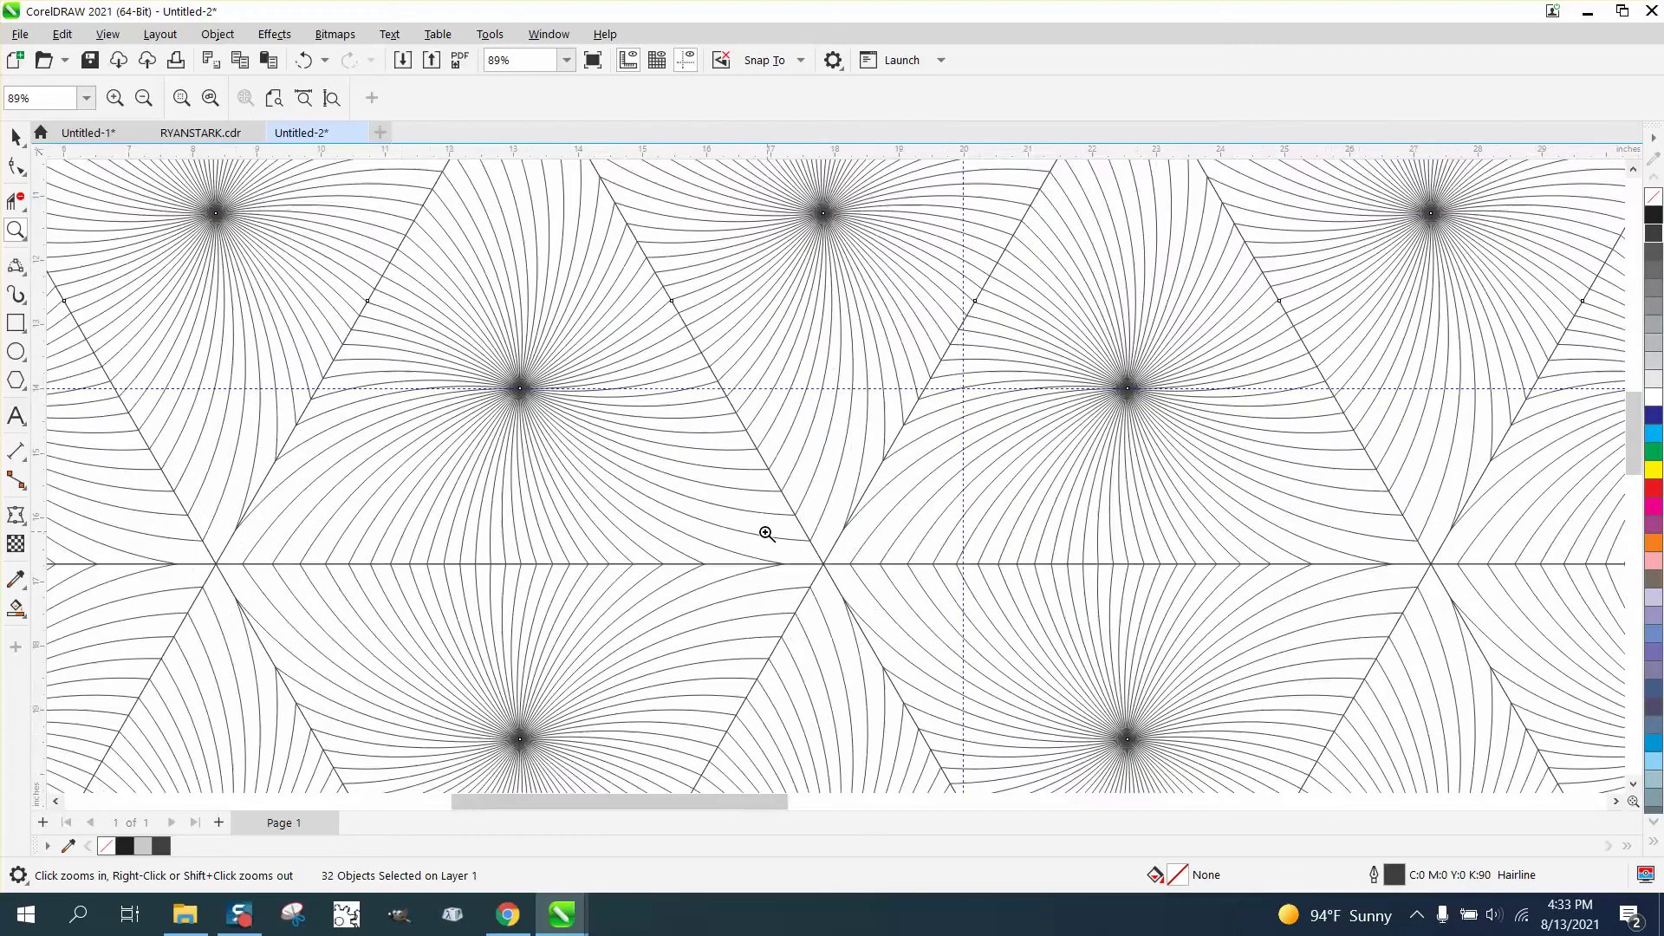
{"action": "scroll", "coordinate": [736, 515], "scroll_direction": "down", "scroll_amount": 3}
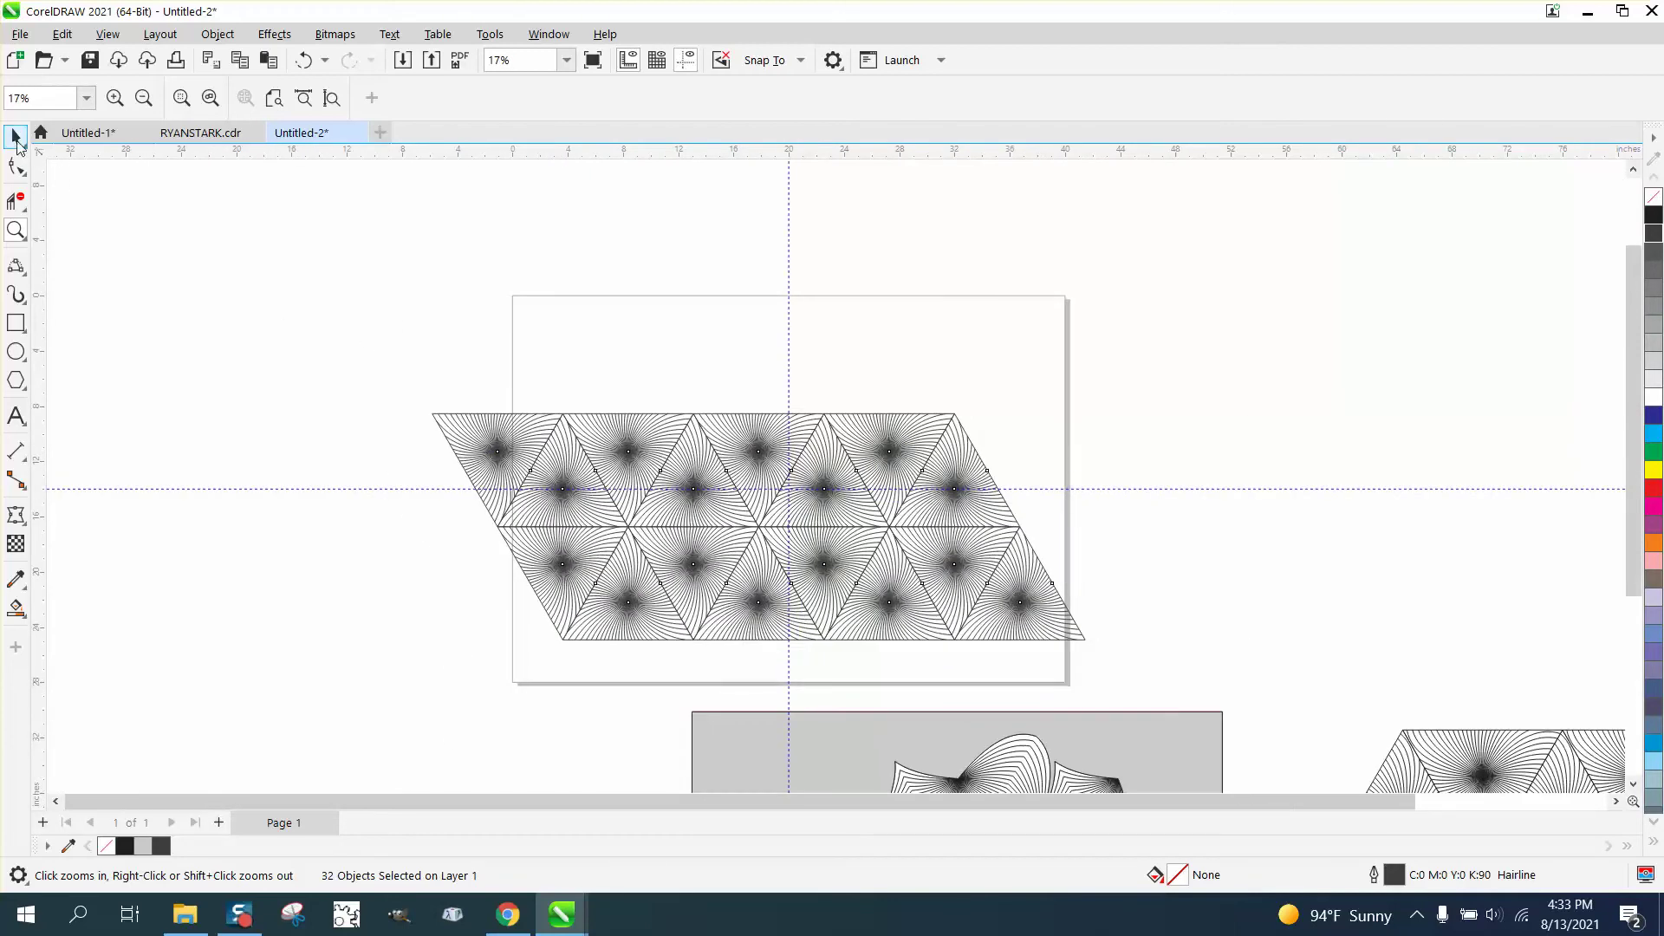
{"action": "left_click", "coordinate": [15, 137]}
{"action": "left_click", "coordinate": [364, 290]}
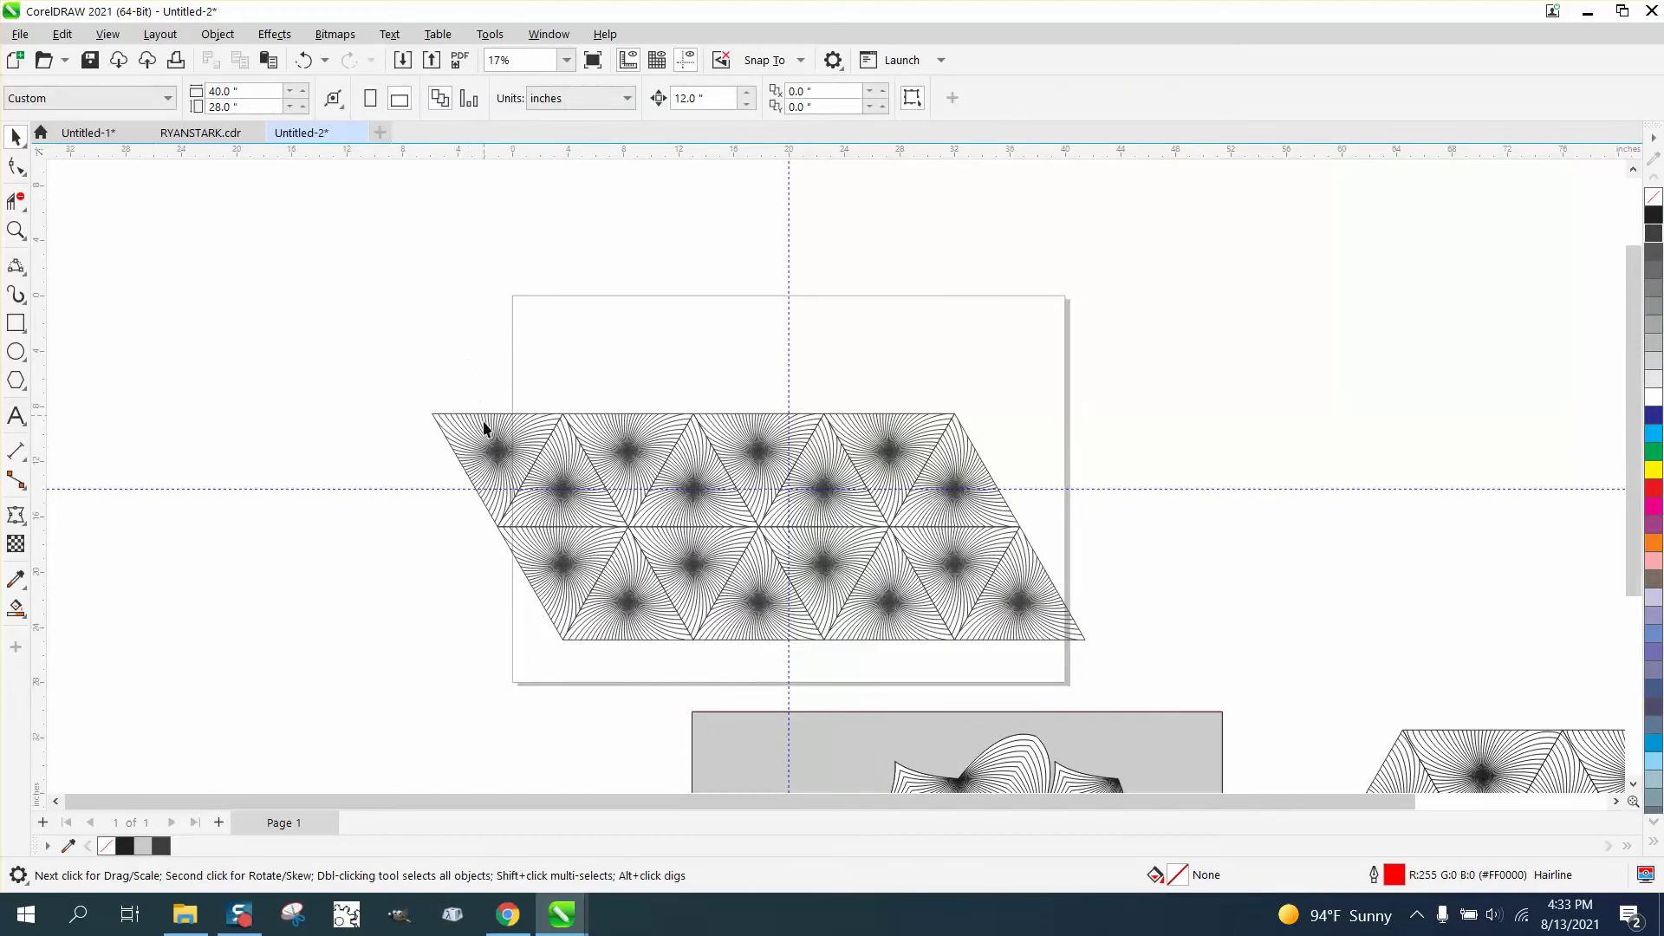
- Nudge the eight curve groups of the upper row up 12 inches one by one and delete the emptied triangle outlines
{"action": "left_click", "coordinate": [489, 454]}
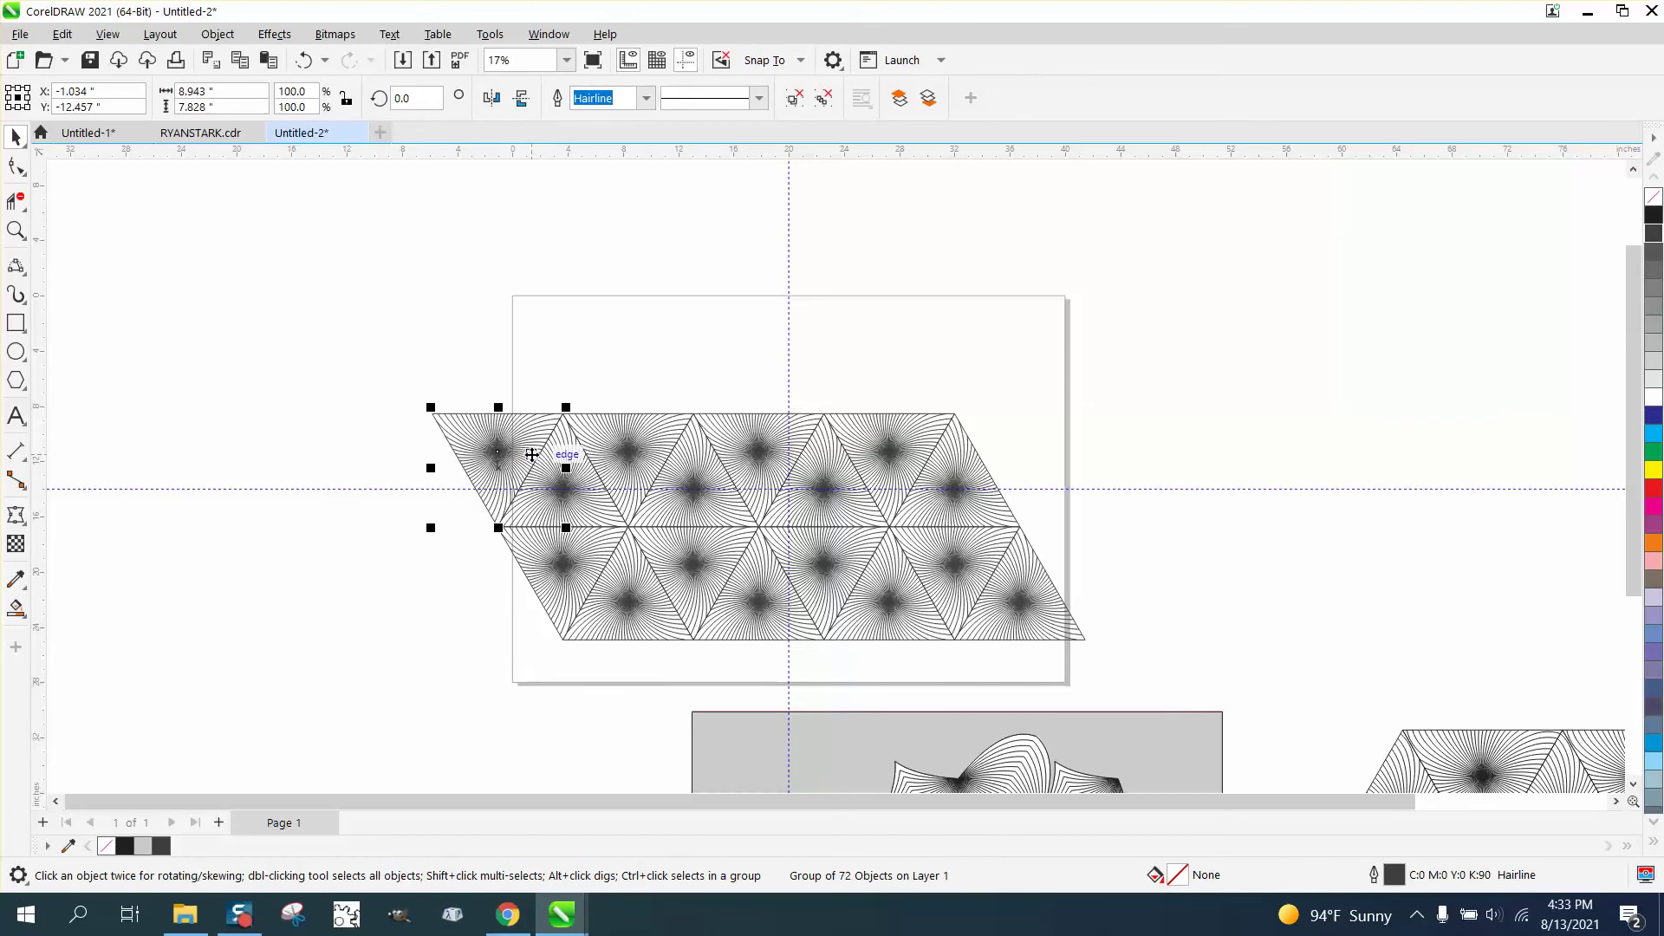
{"action": "key", "text": "Up"}
{"action": "left_click", "coordinate": [639, 468]}
{"action": "key", "text": "Up"}
{"action": "left_click", "coordinate": [737, 445]}
{"action": "key", "text": "Up"}
{"action": "left_click", "coordinate": [690, 483]}
{"action": "key", "text": "Up"}
{"action": "left_click", "coordinate": [578, 485]}
{"action": "key", "text": "Up"}
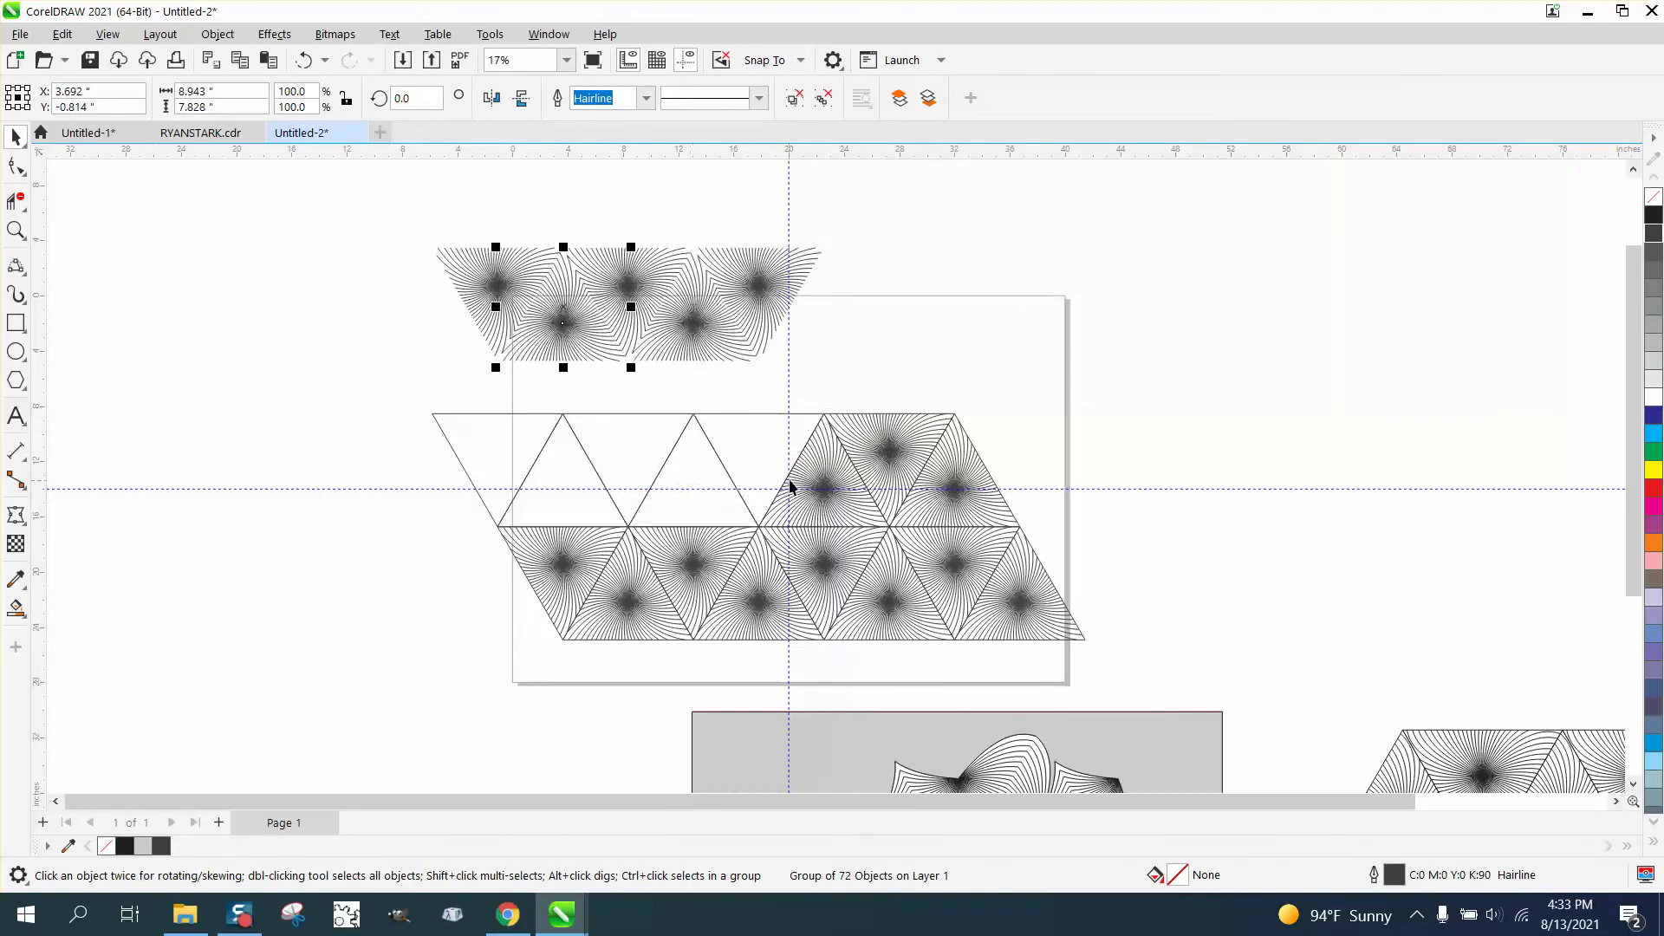
{"action": "left_click", "coordinate": [799, 485]}
{"action": "key", "text": "Up"}
{"action": "left_click", "coordinate": [903, 453]}
{"action": "key", "text": "Up"}
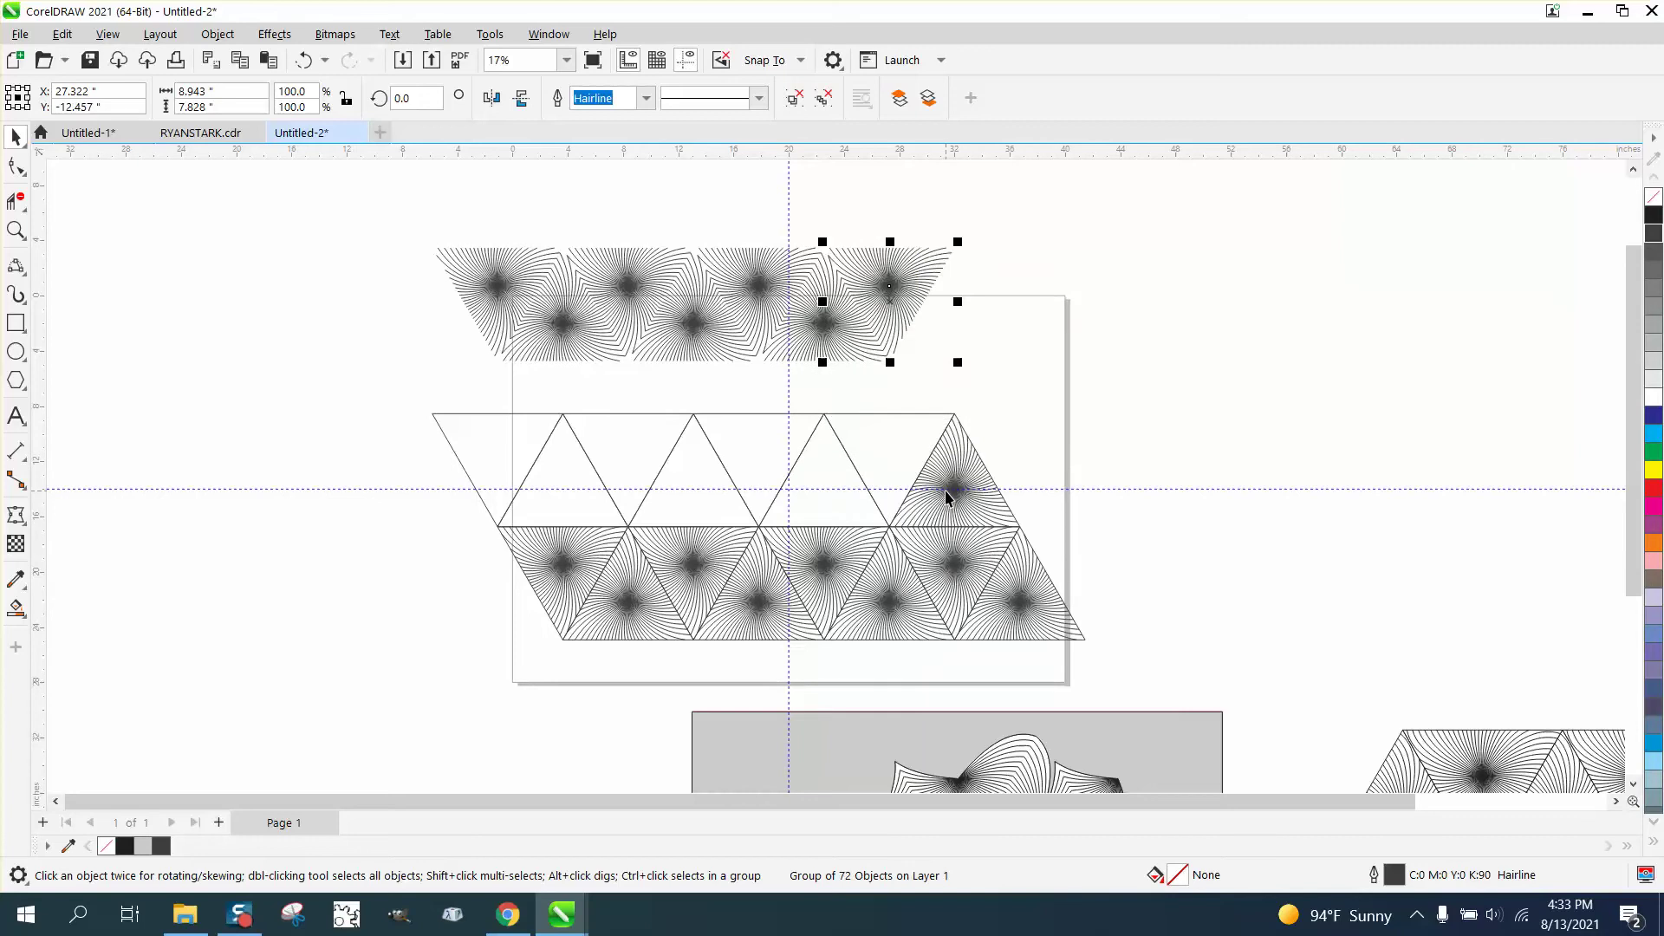
{"action": "left_click", "coordinate": [949, 494]}
{"action": "key", "text": "Up"}
{"action": "left_click_drag", "start_coordinate": [347, 404], "coordinate": [1042, 540]}
{"action": "key", "text": "Delete"}
- Nudge the lower row's eight curve groups up 12 inches to rejoin the upper row and delete their leftover triangle outlines
{"action": "left_click", "coordinate": [558, 566]}
{"action": "key", "text": "Up"}
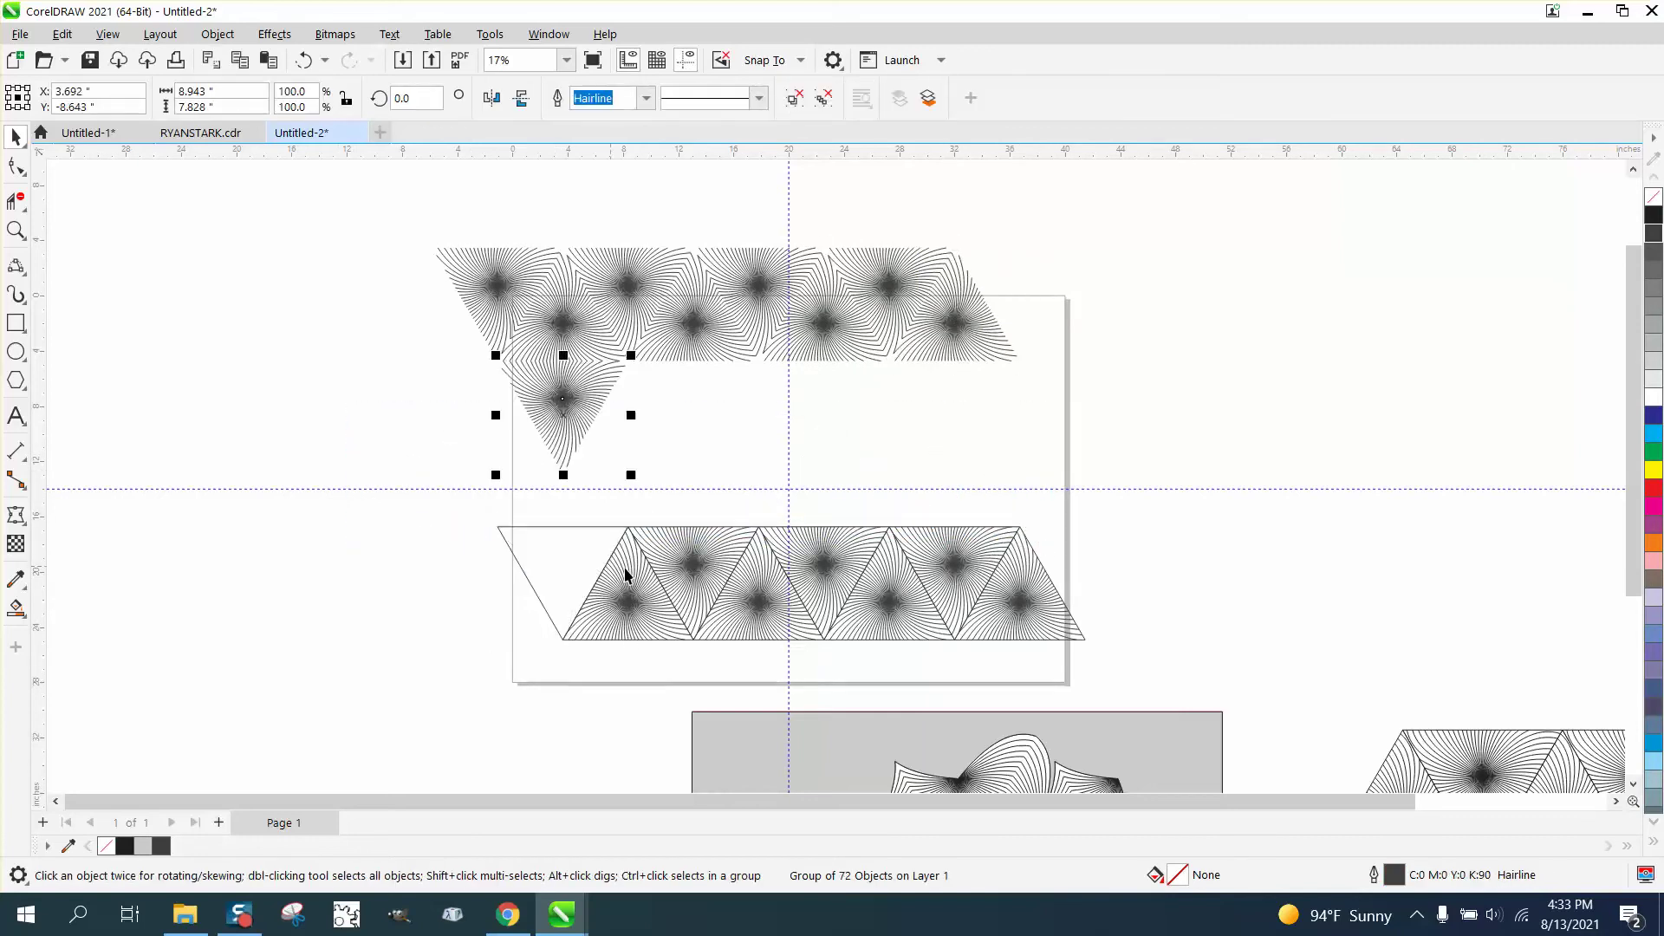
{"action": "left_click", "coordinate": [640, 585]}
{"action": "key", "text": "Up"}
{"action": "left_click", "coordinate": [694, 565]}
{"action": "key", "text": "Up"}
{"action": "left_click", "coordinate": [761, 591]}
{"action": "key", "text": "Up"}
{"action": "left_click", "coordinate": [842, 572]}
{"action": "key", "text": "Up"}
{"action": "left_click", "coordinate": [952, 572]}
{"action": "key", "text": "Up"}
{"action": "left_click", "coordinate": [951, 570]}
{"action": "key", "text": "Up"}
{"action": "left_click", "coordinate": [1025, 602]}
{"action": "key", "text": "Up"}
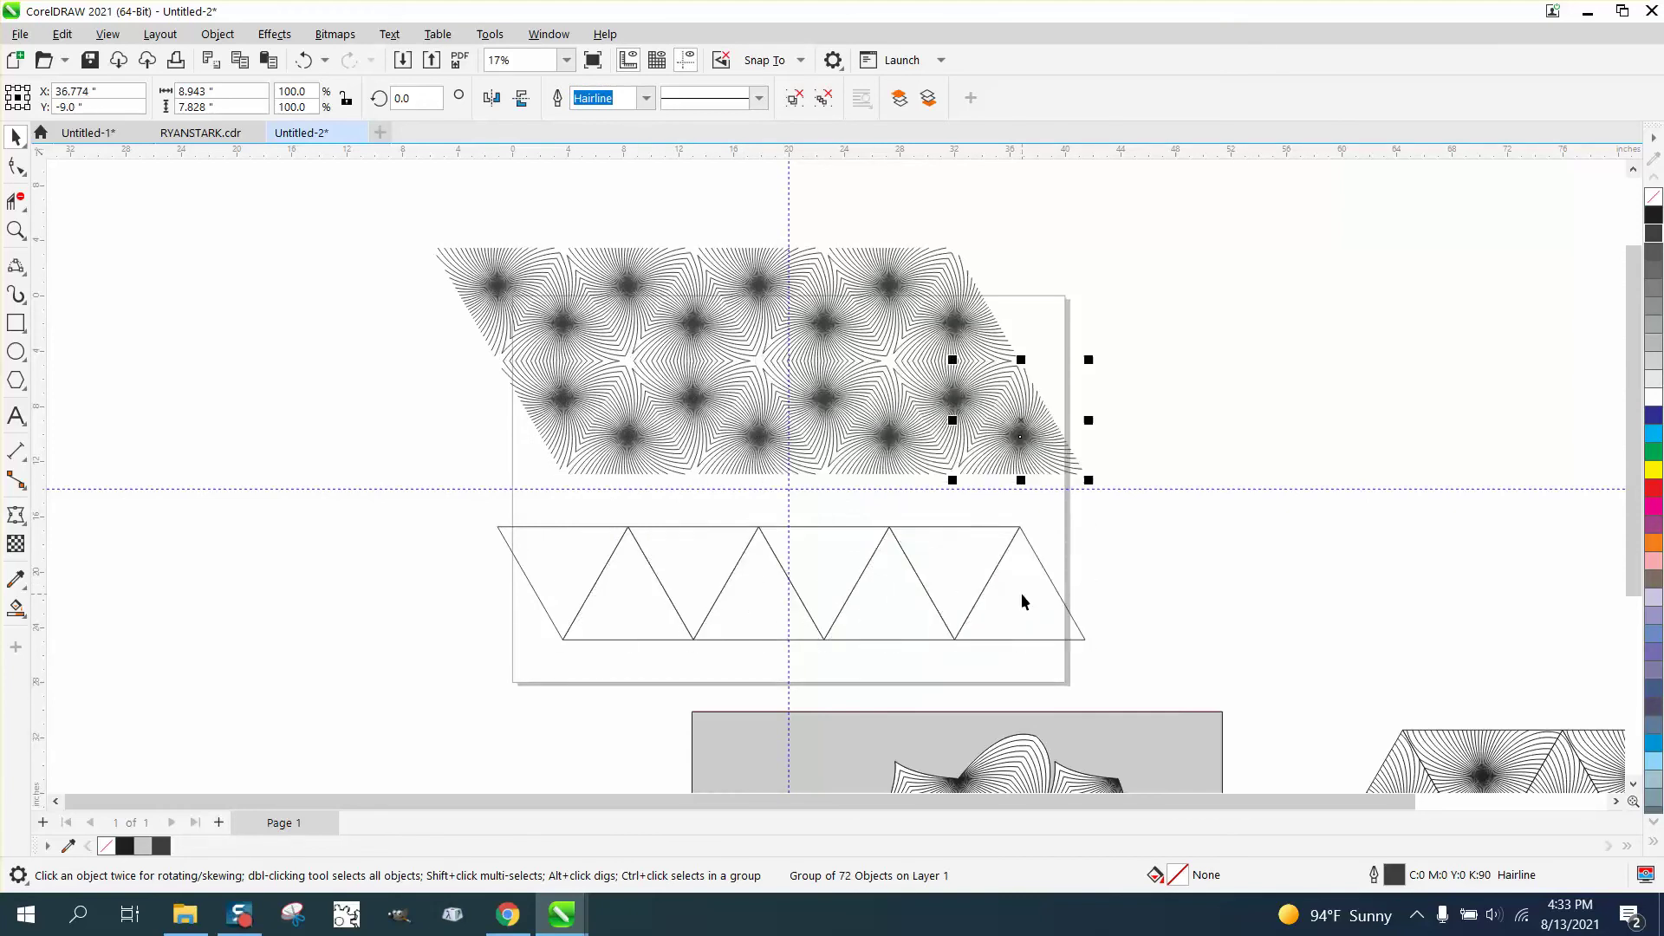
{"action": "left_click_drag", "start_coordinate": [458, 518], "coordinate": [1142, 682]}
{"action": "key", "text": "Delete"}
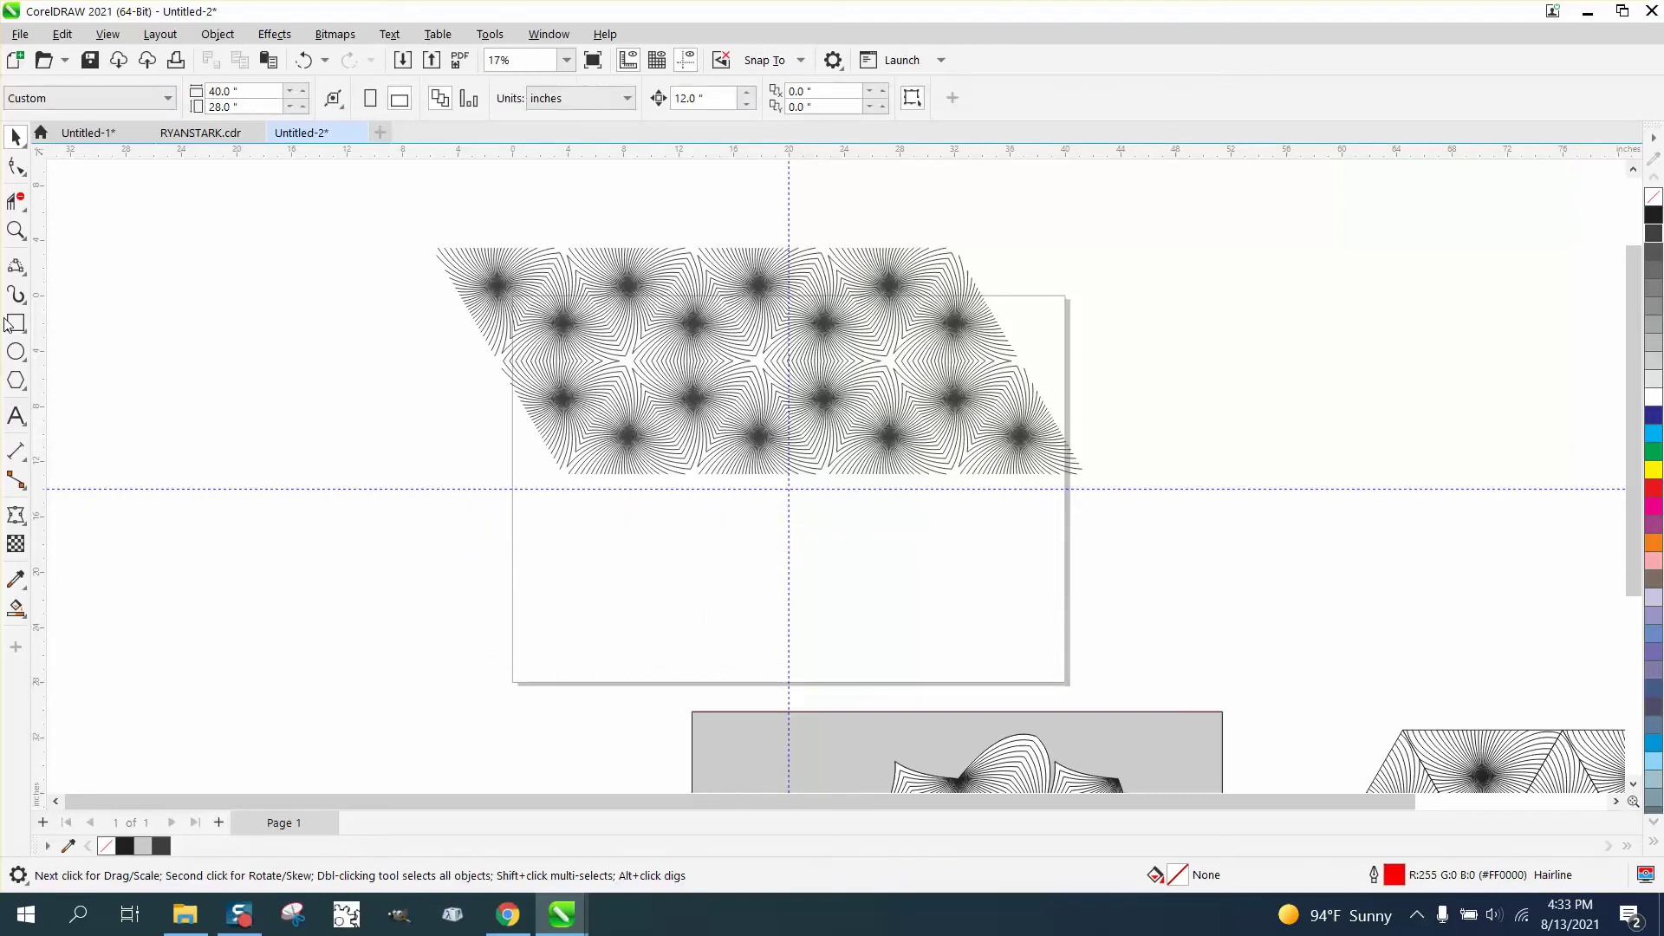
- Try Smart Fill with light grey and a 0.5 pt black outline on three star-shaped gaps along the seam between the rows
{"action": "left_click", "coordinate": [16, 231]}
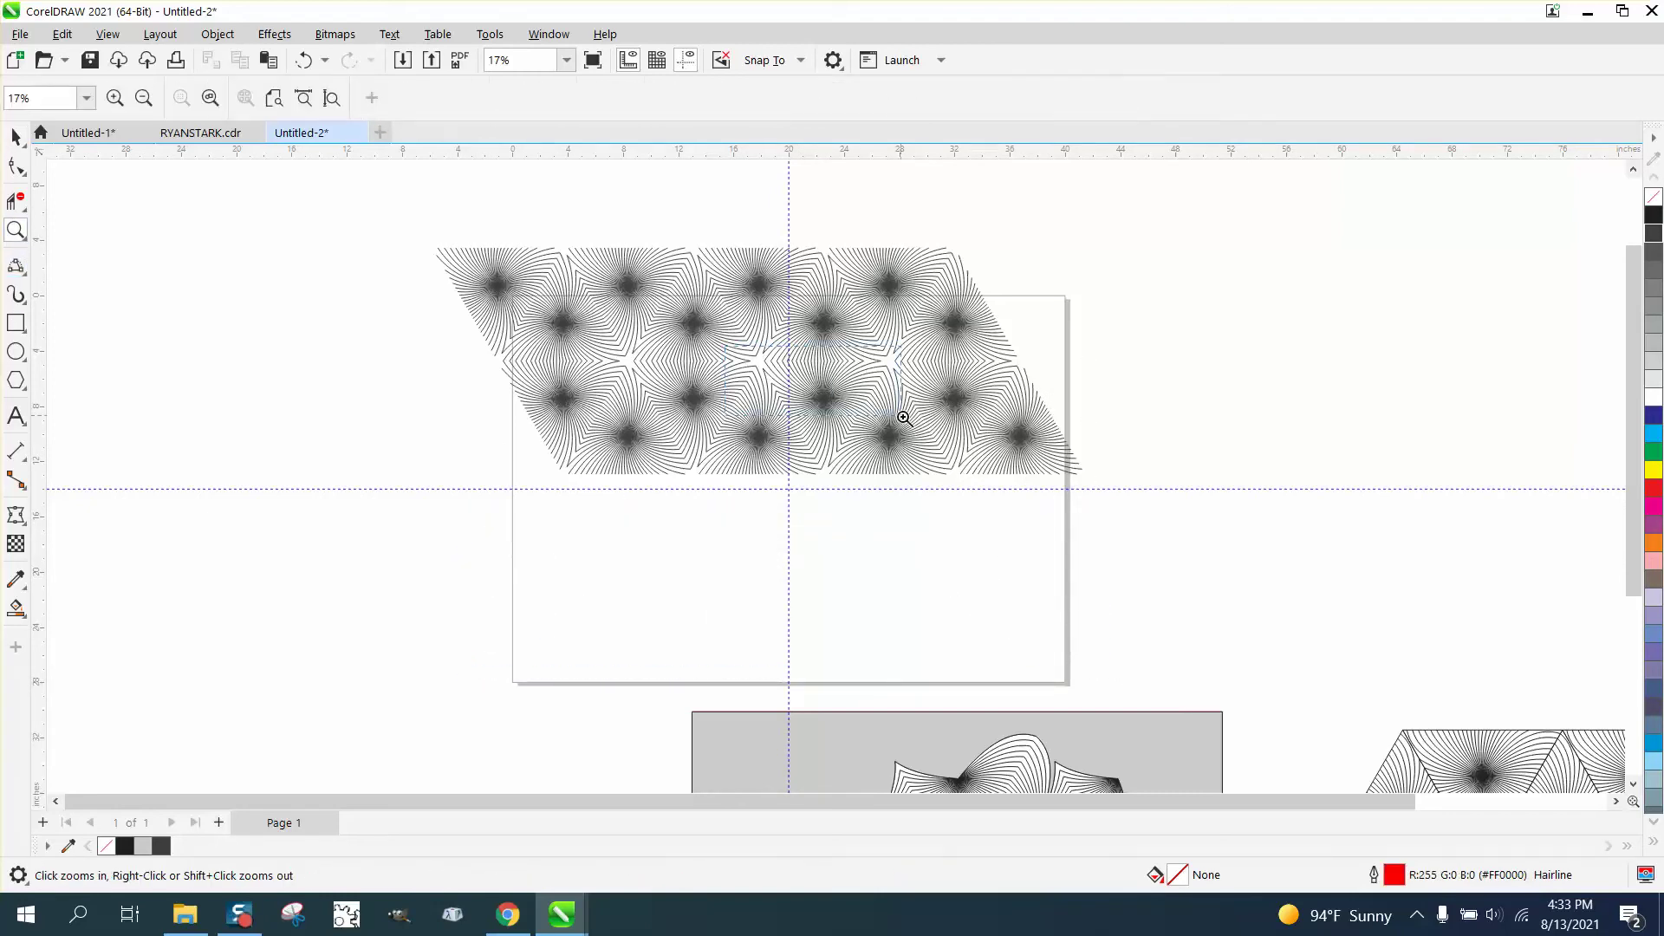
{"action": "left_click_drag", "start_coordinate": [861, 406], "coordinate": [903, 420]}
{"action": "scroll", "coordinate": [595, 524], "scroll_direction": "down", "scroll_amount": 2}
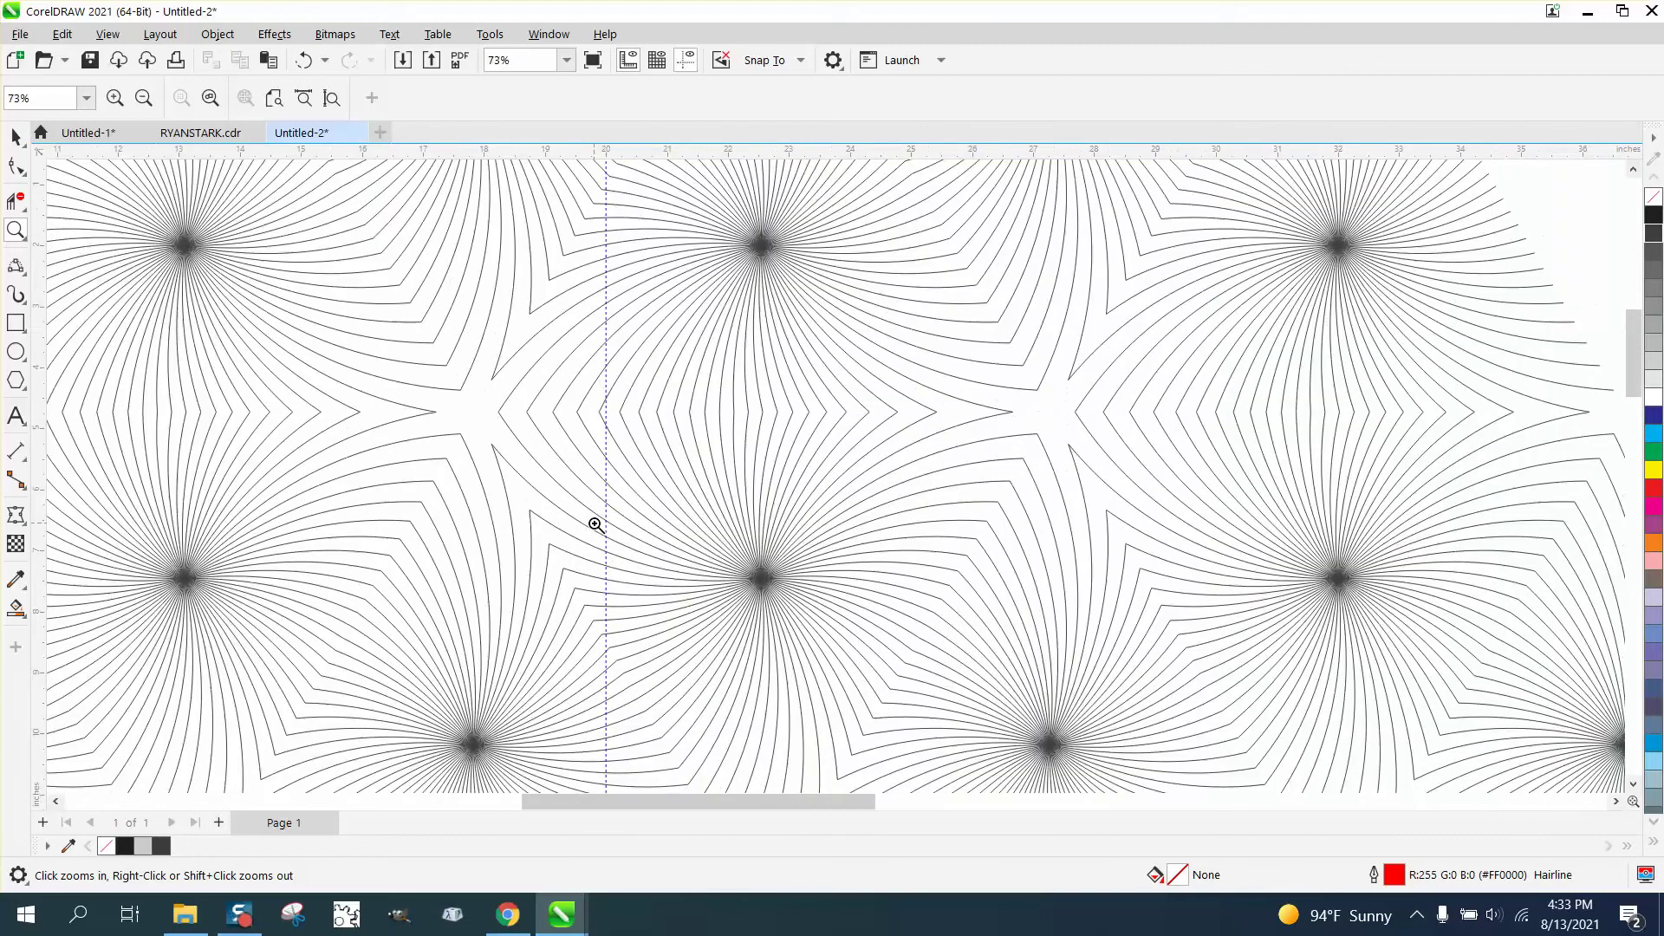
{"action": "scroll", "coordinate": [595, 524], "scroll_direction": "down", "scroll_amount": 2}
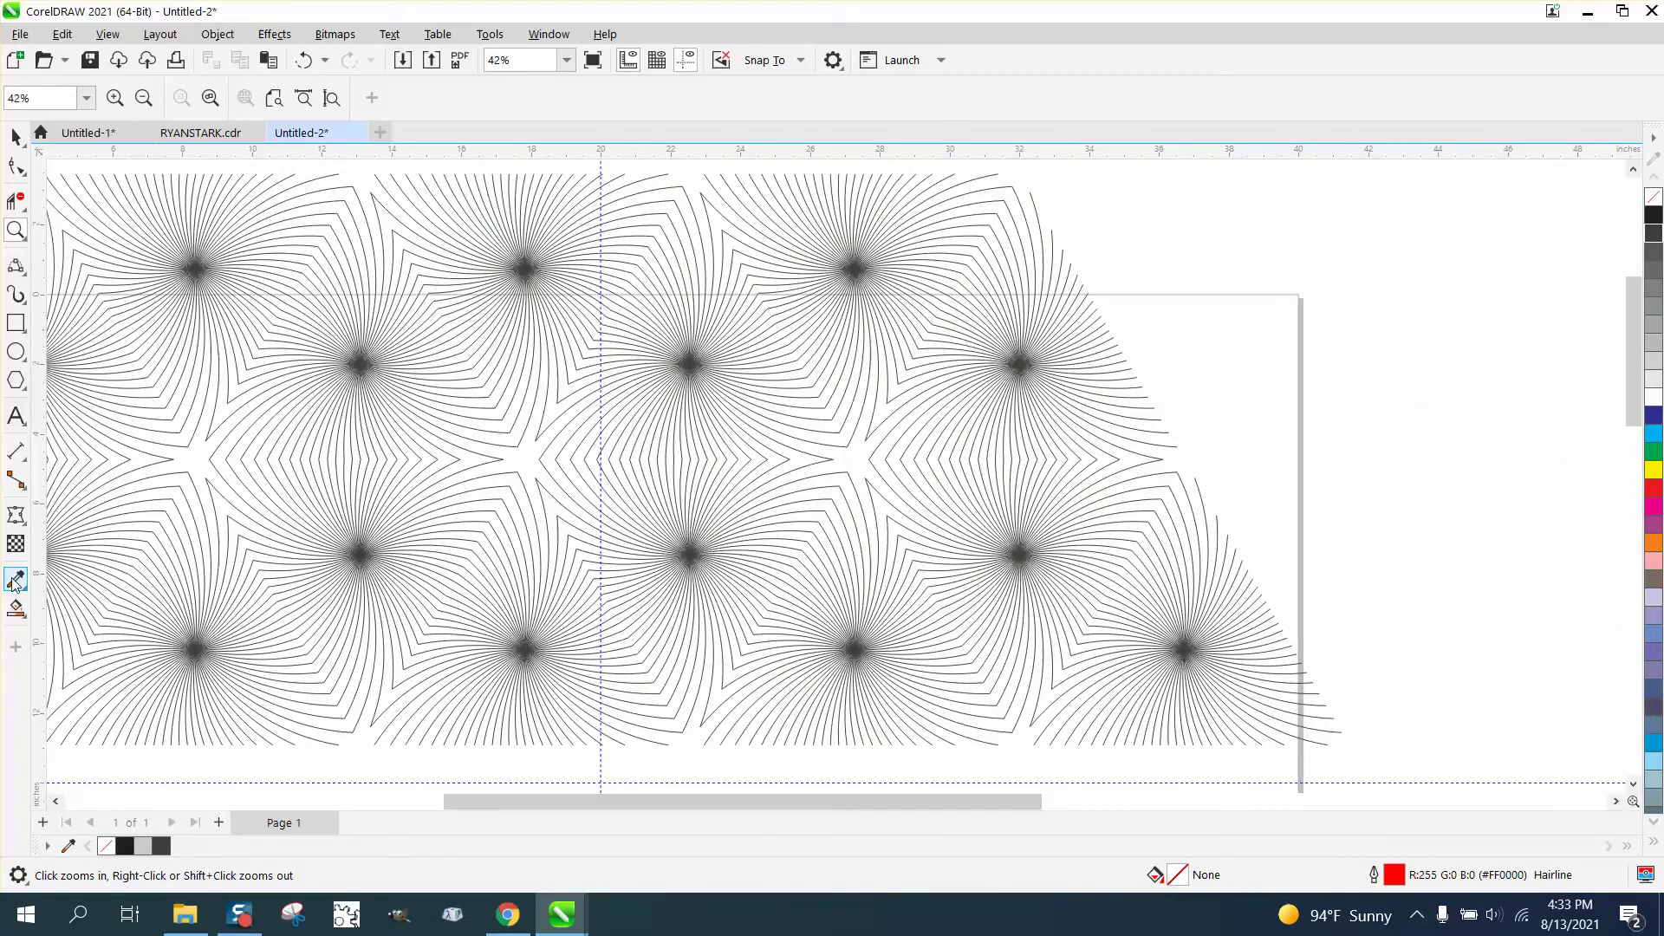
{"action": "left_click", "coordinate": [15, 581]}
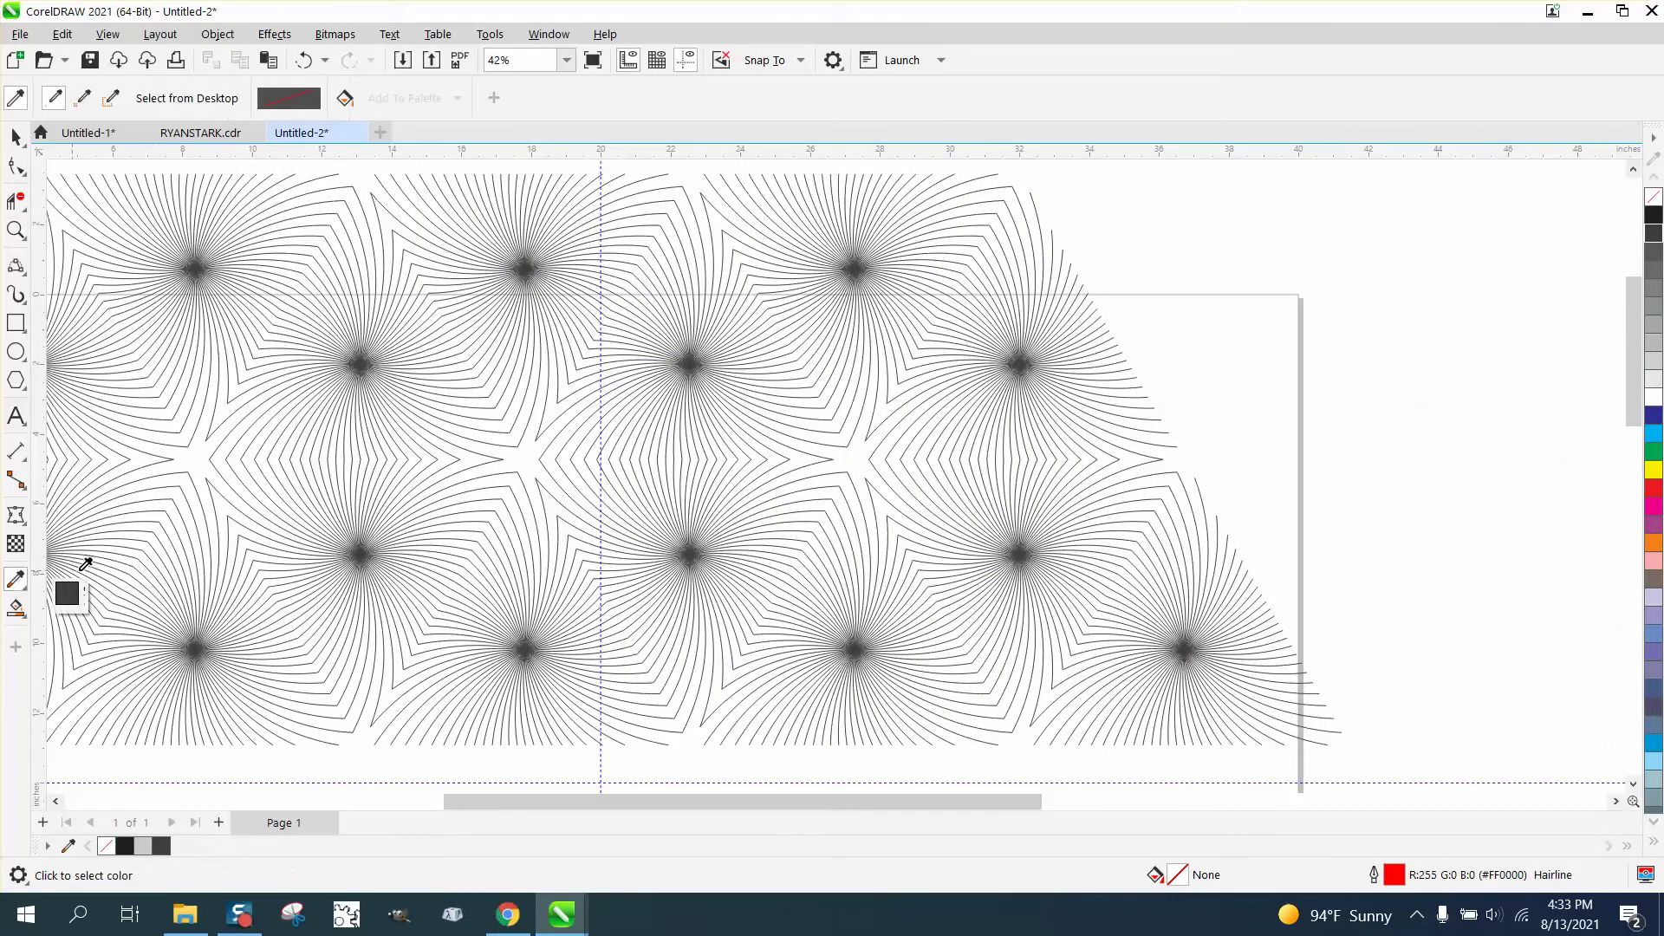
{"action": "left_click", "coordinate": [23, 619]}
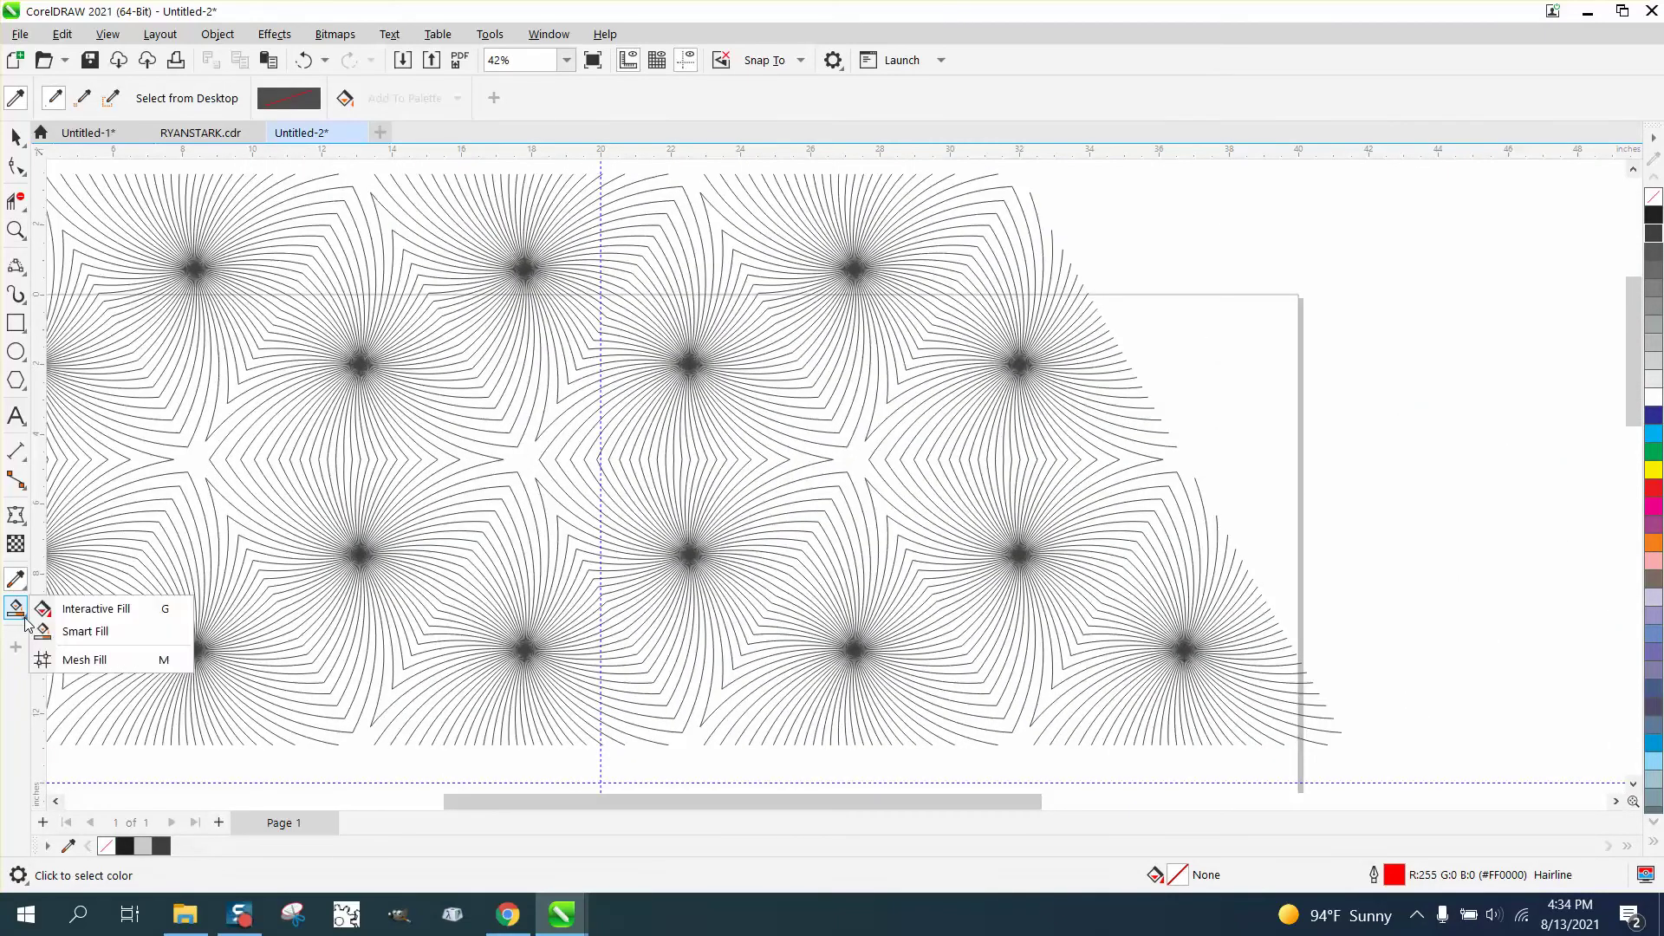
{"action": "left_click", "coordinate": [82, 630]}
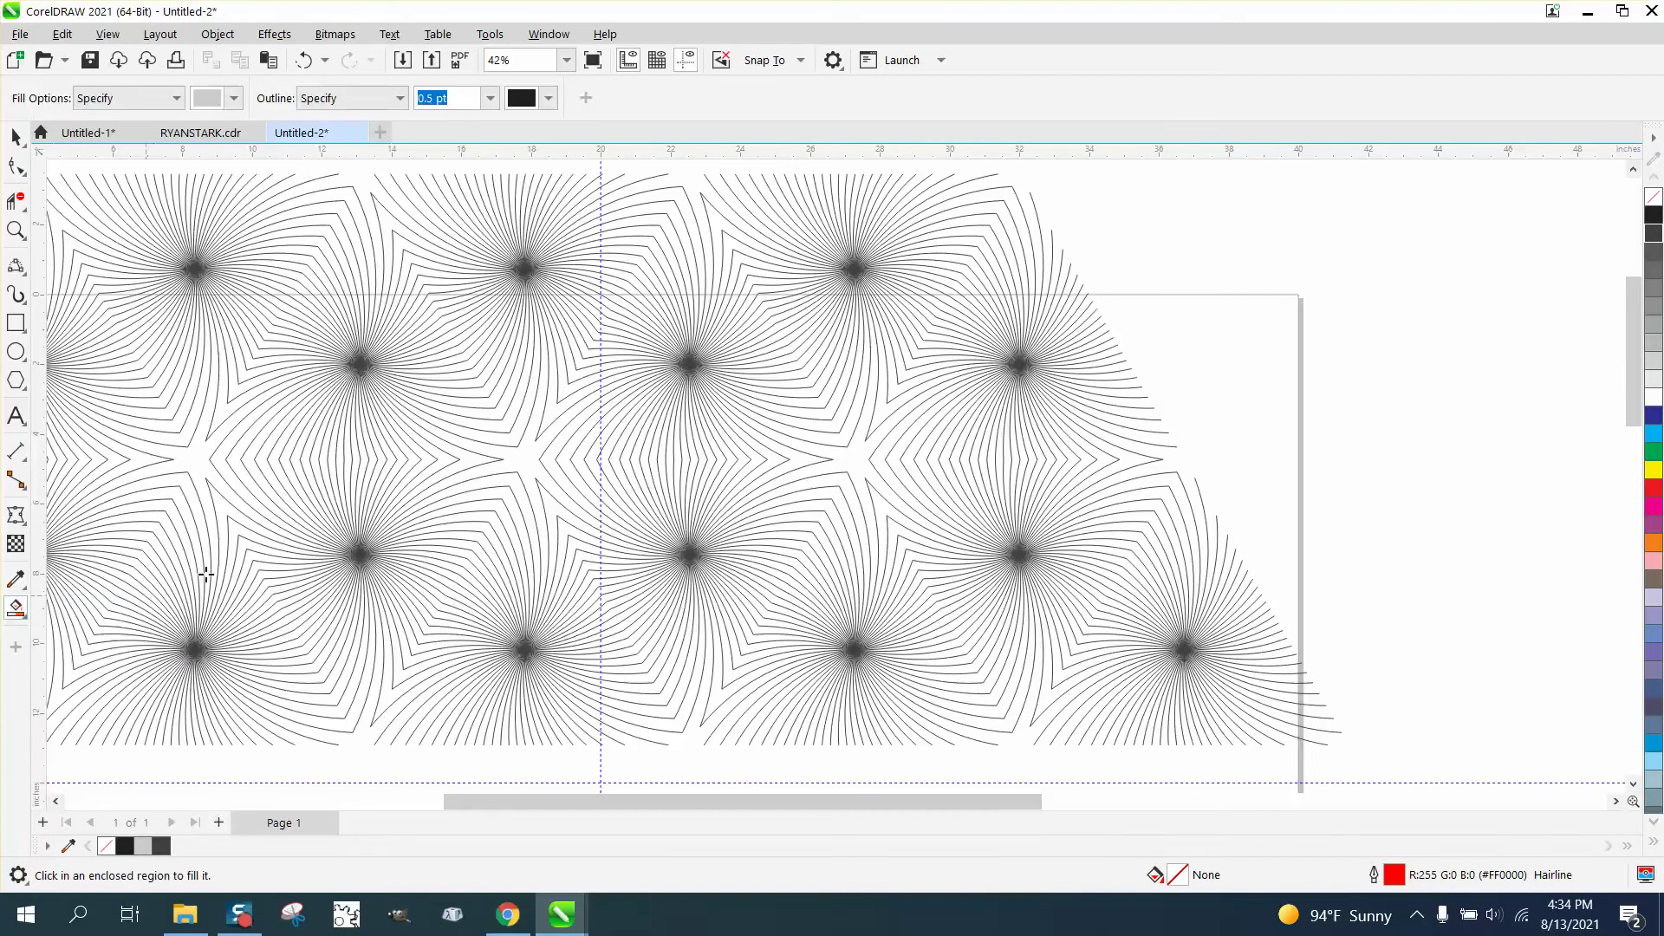
{"action": "left_click", "coordinate": [519, 459]}
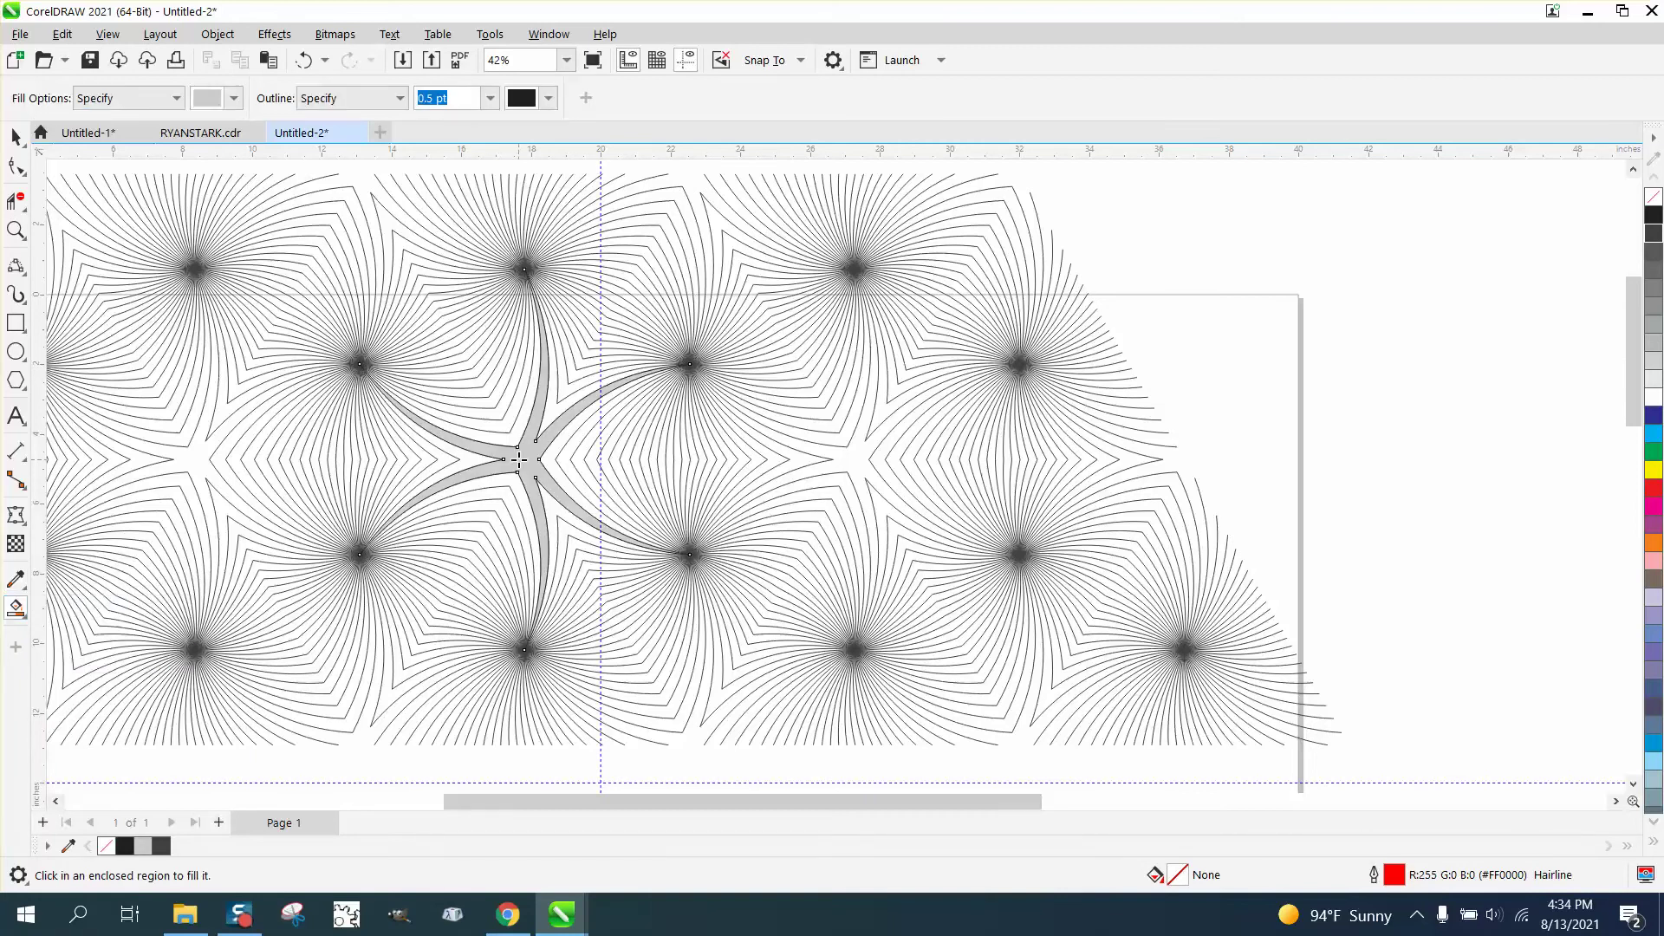
{"action": "left_click", "coordinate": [860, 465]}
{"action": "left_click", "coordinate": [202, 460]}
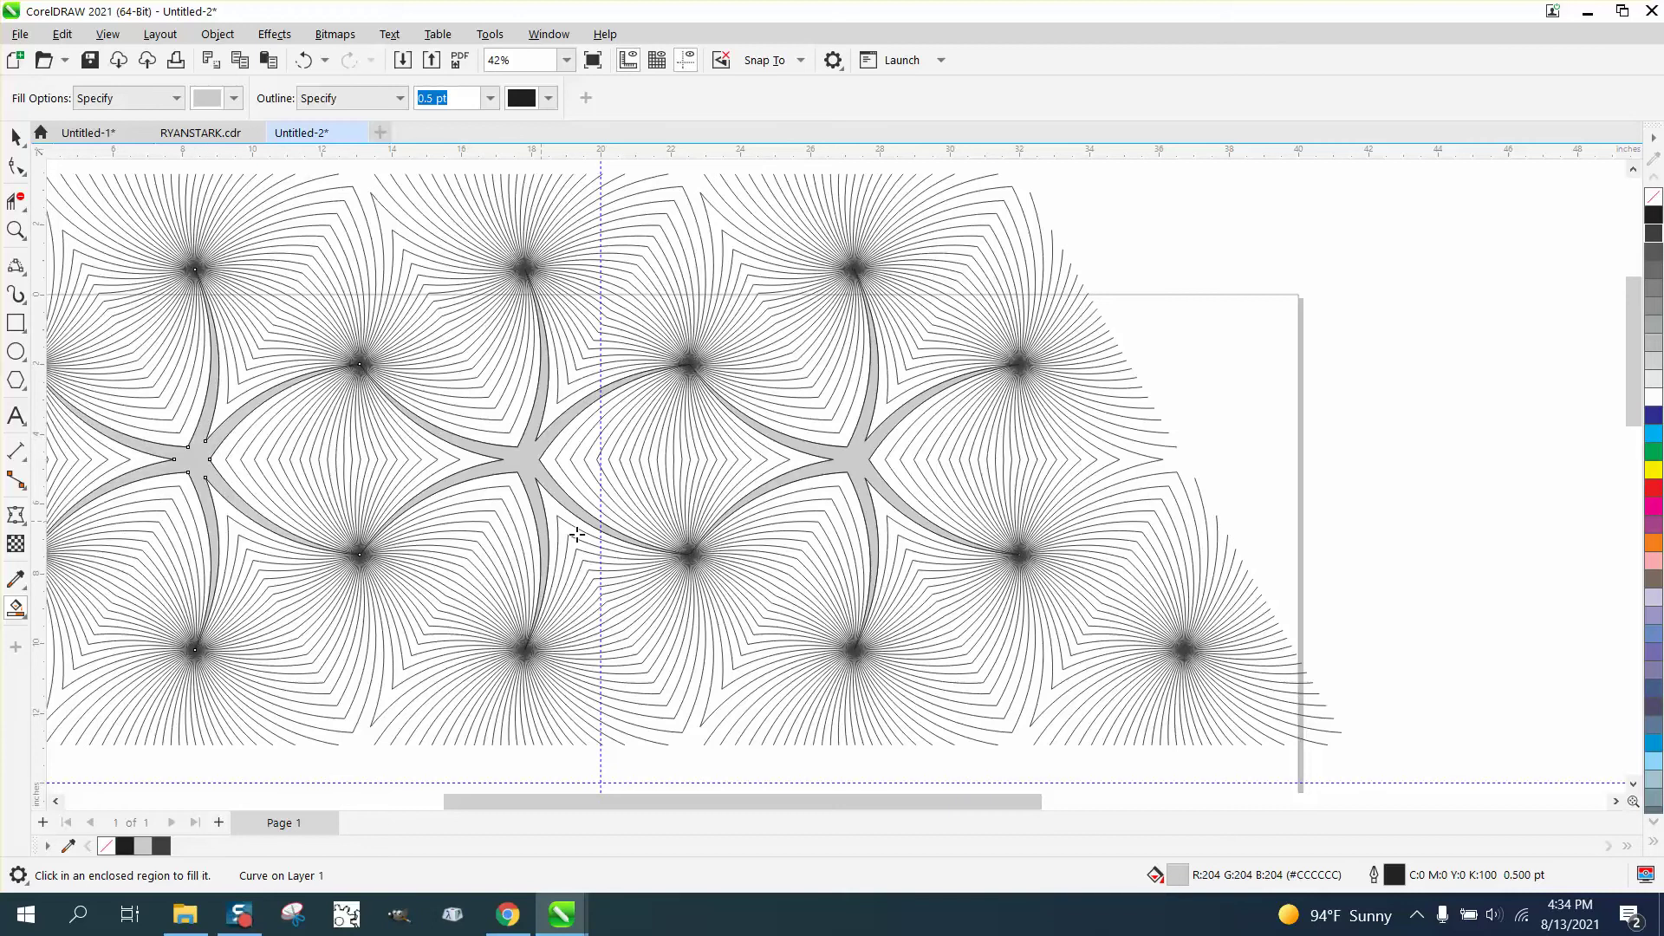
- Undo the three Smart Fill regions between the rows
{"action": "scroll", "coordinate": [619, 563], "scroll_direction": "down", "scroll_amount": 1}
{"action": "scroll", "coordinate": [532, 557], "scroll_direction": "down", "scroll_amount": 1}
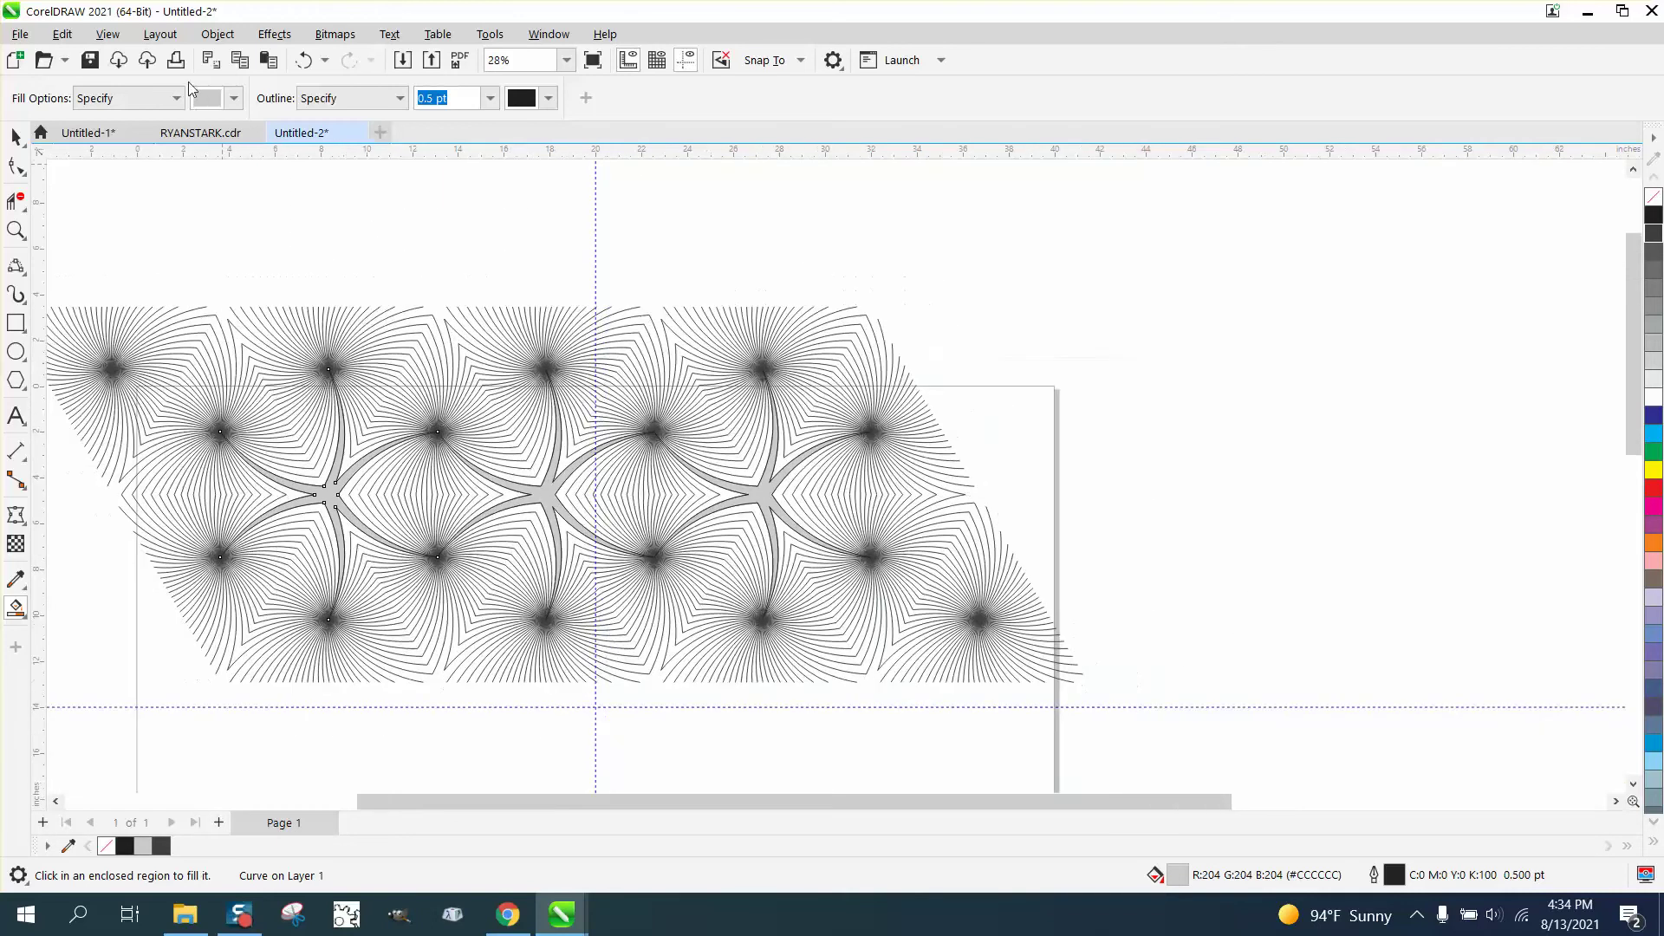
{"action": "left_click", "coordinate": [306, 60]}
{"action": "left_click", "coordinate": [307, 61]}
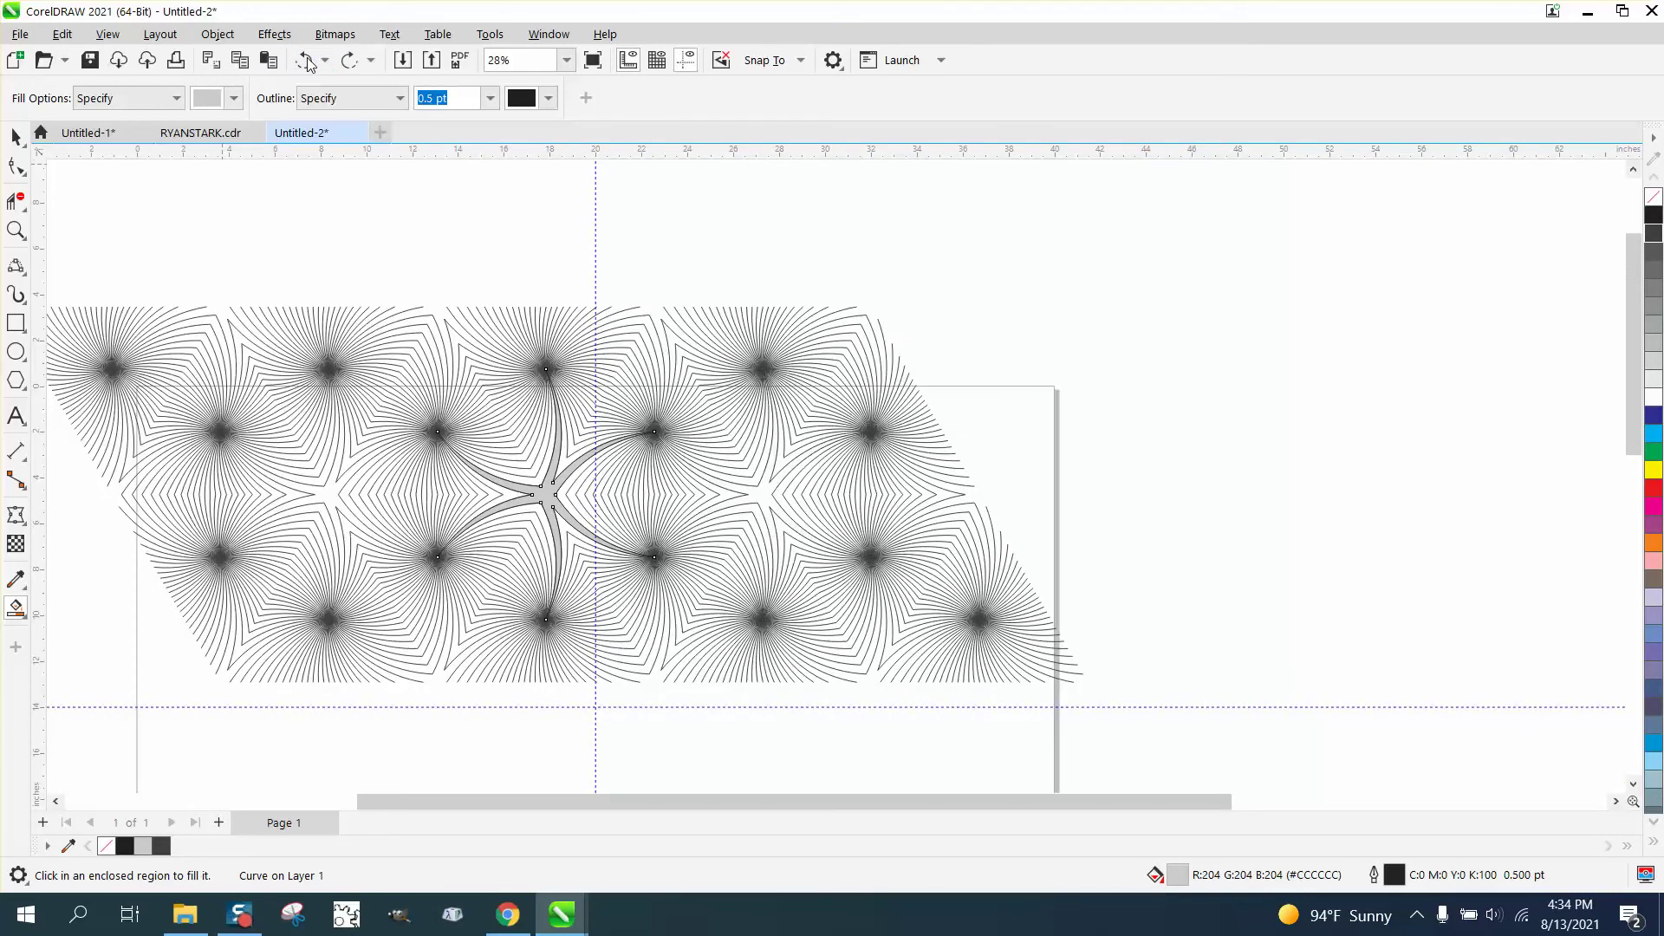
{"action": "left_click", "coordinate": [305, 60]}
{"action": "scroll", "coordinate": [659, 295], "scroll_direction": "down", "scroll_amount": 1}
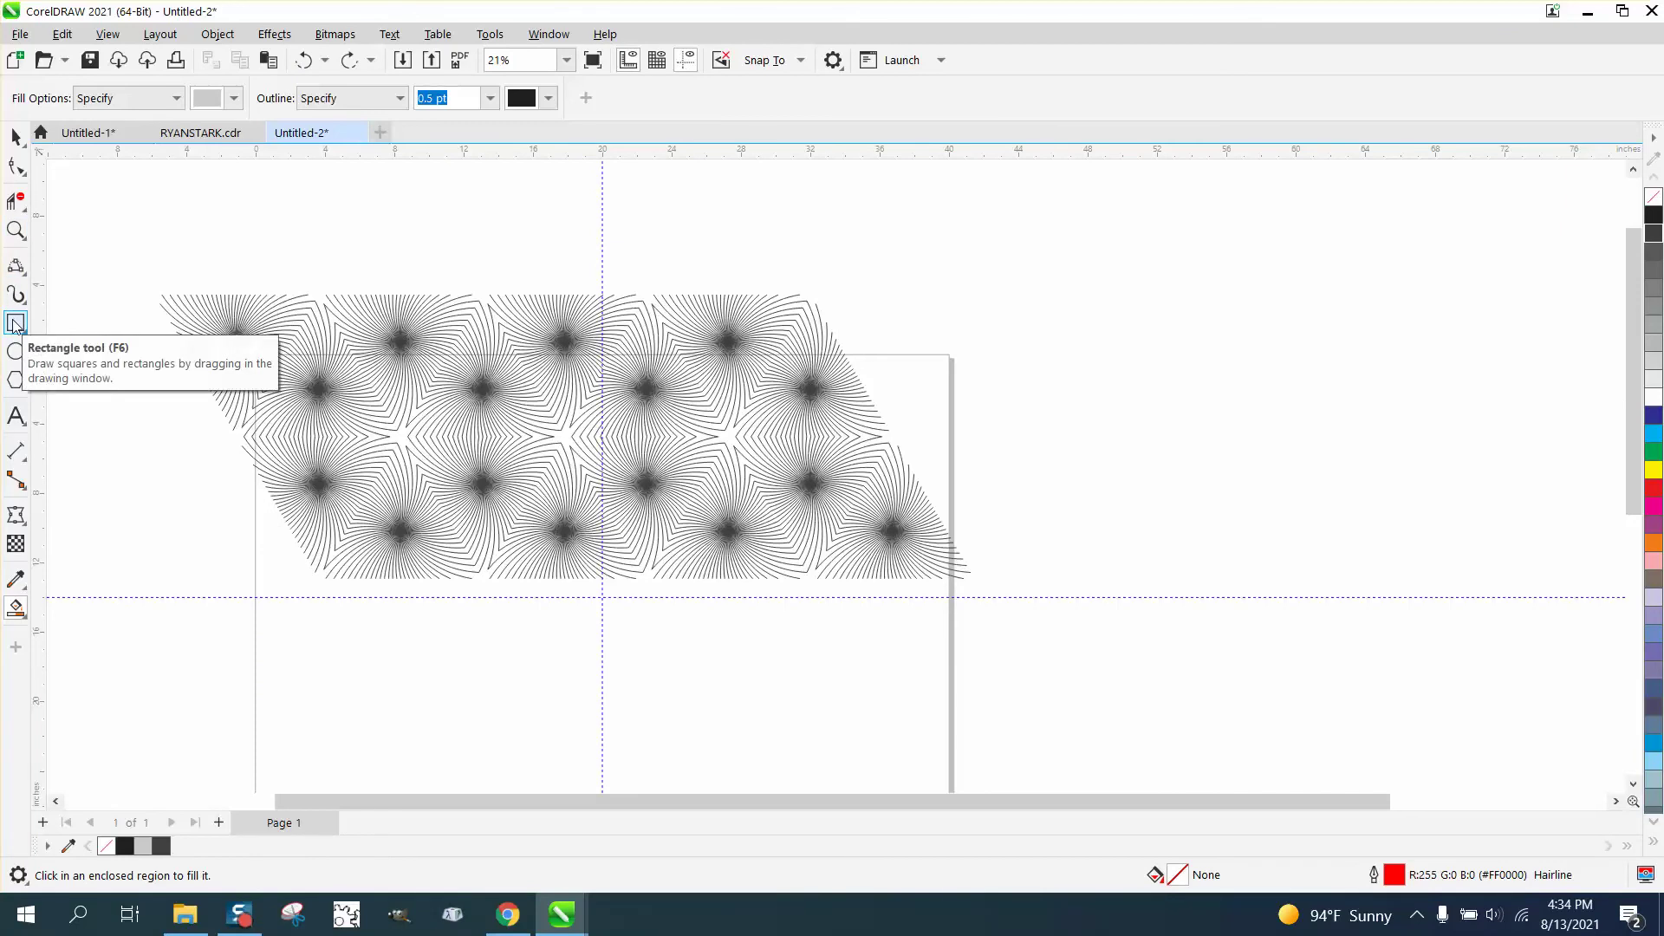
- Select the whole two-row pattern and create a rectangle that frames the selection exactly
{"action": "left_click", "coordinate": [16, 139]}
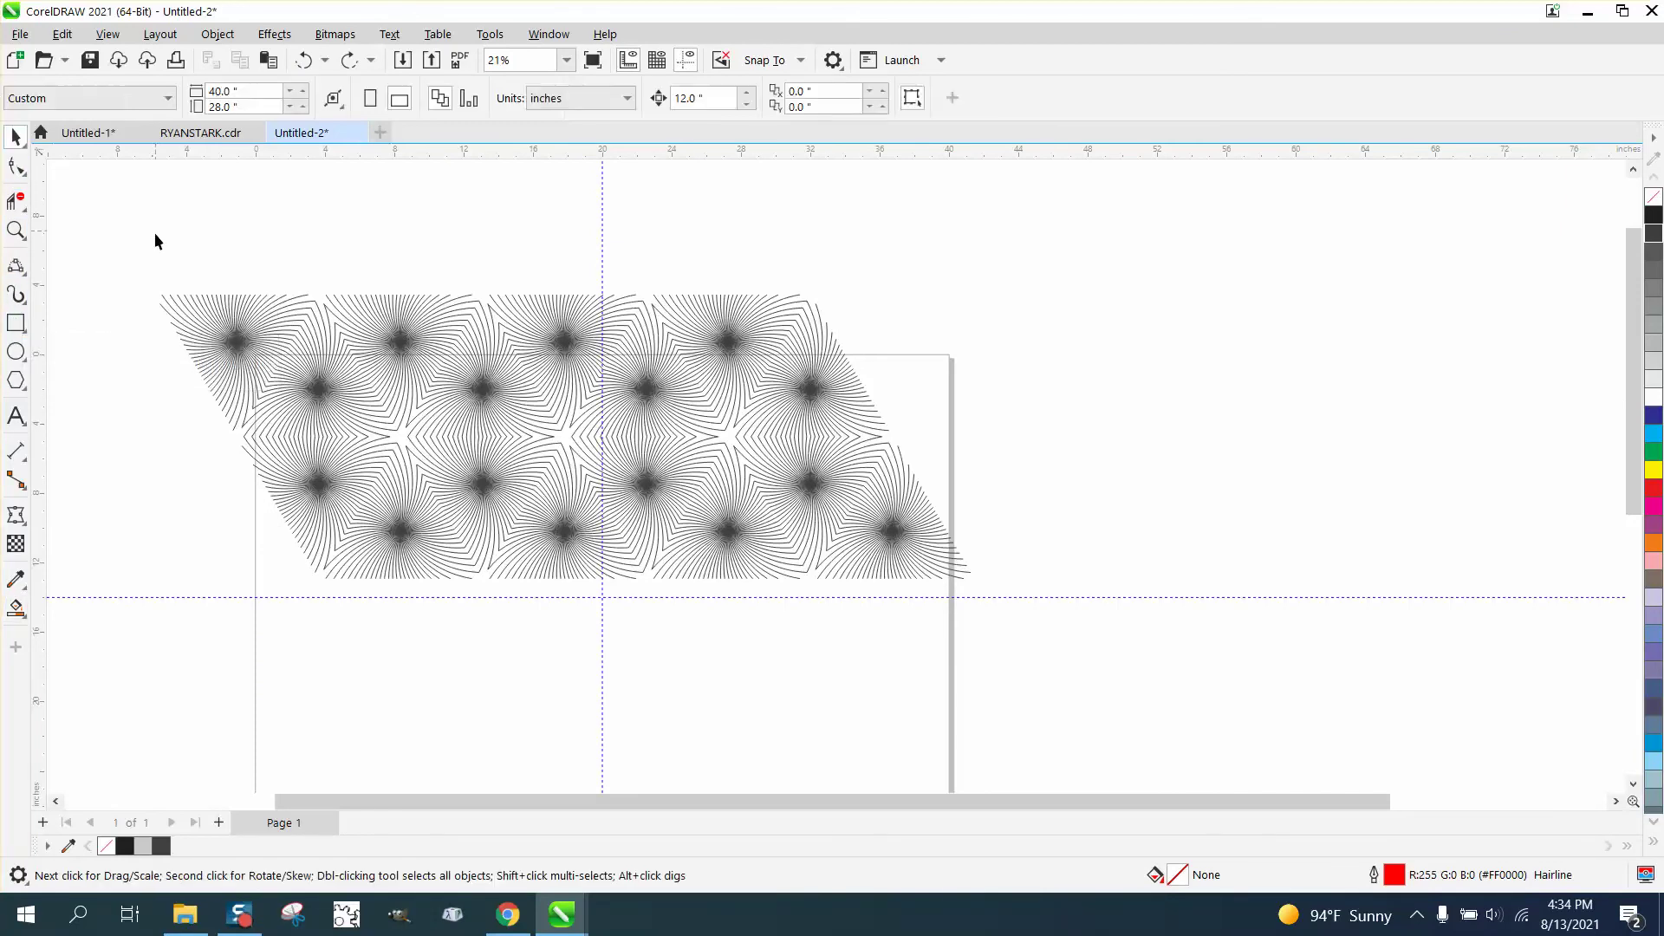
{"action": "left_click_drag", "start_coordinate": [130, 254], "coordinate": [1027, 653]}
{"action": "double_click", "coordinate": [16, 325]}
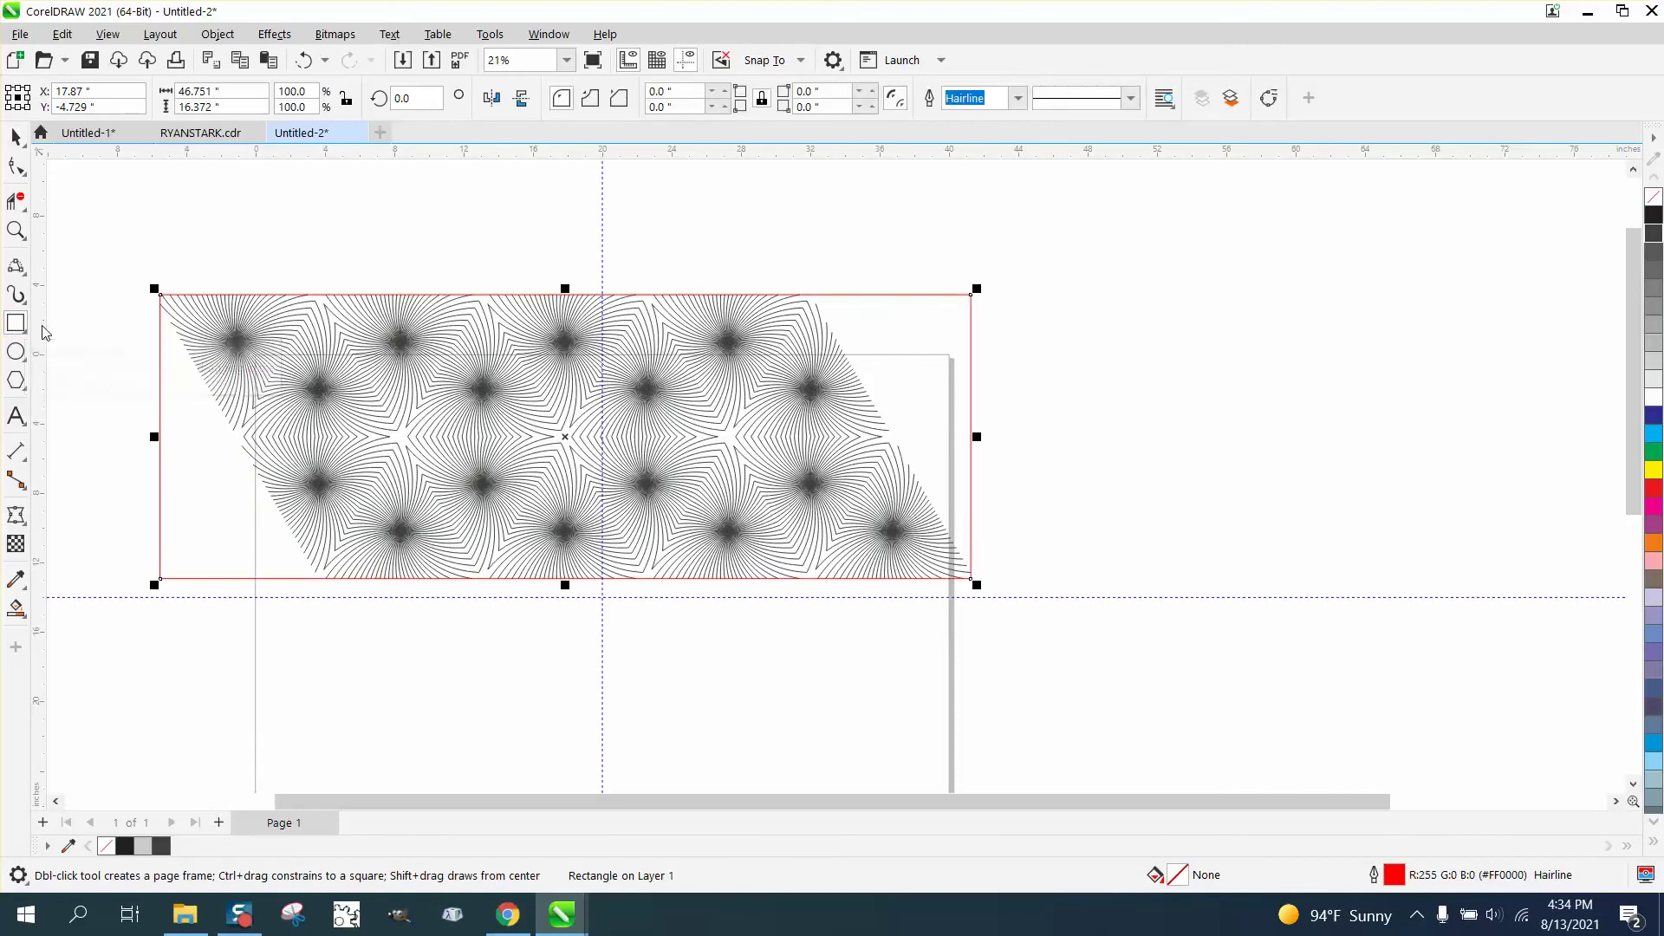
{"action": "left_click", "coordinate": [16, 137]}
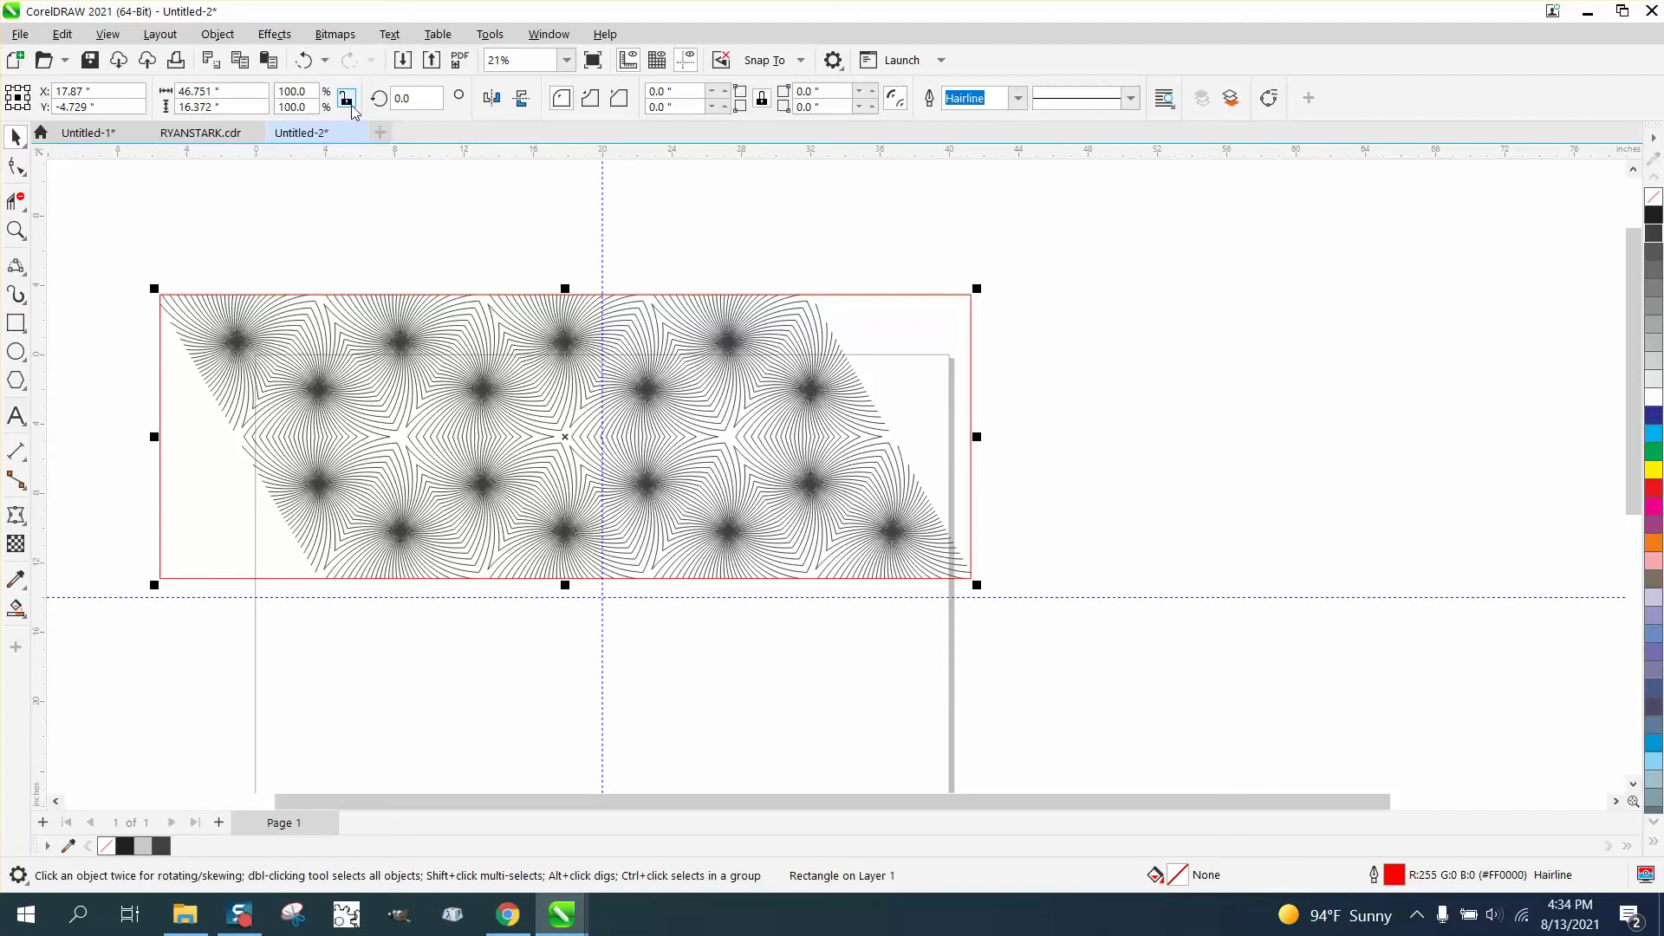
{"action": "left_click_drag", "start_coordinate": [248, 112], "coordinate": [165, 108]}
{"action": "type", "text": "1.65"}
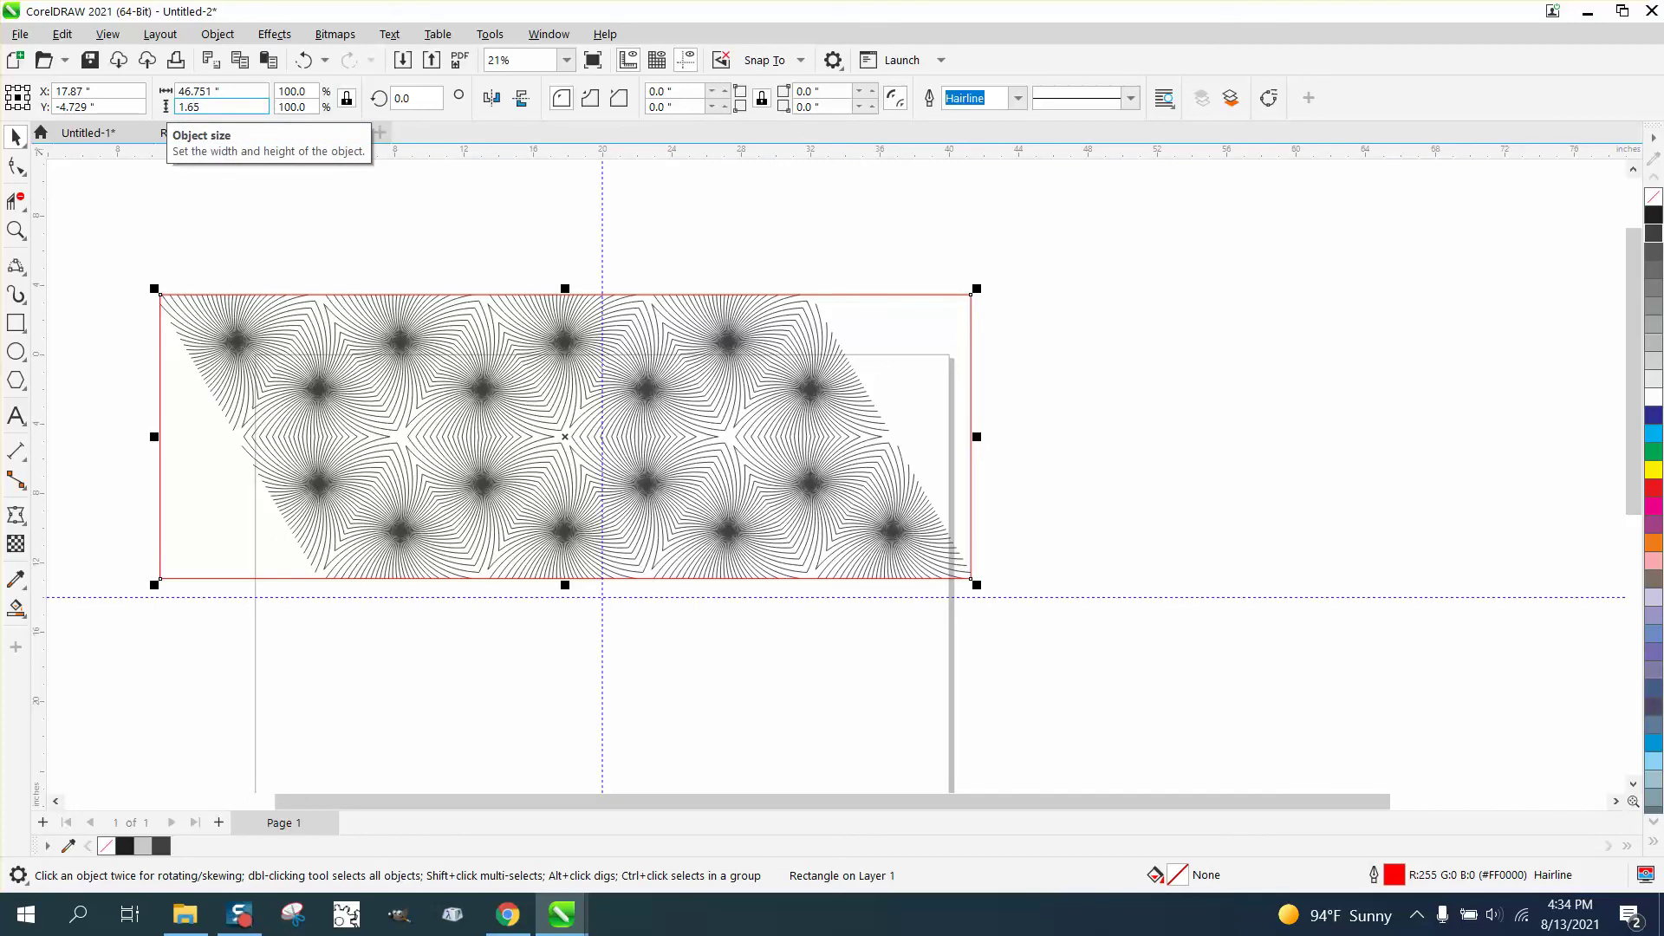
{"action": "key", "text": "Return"}
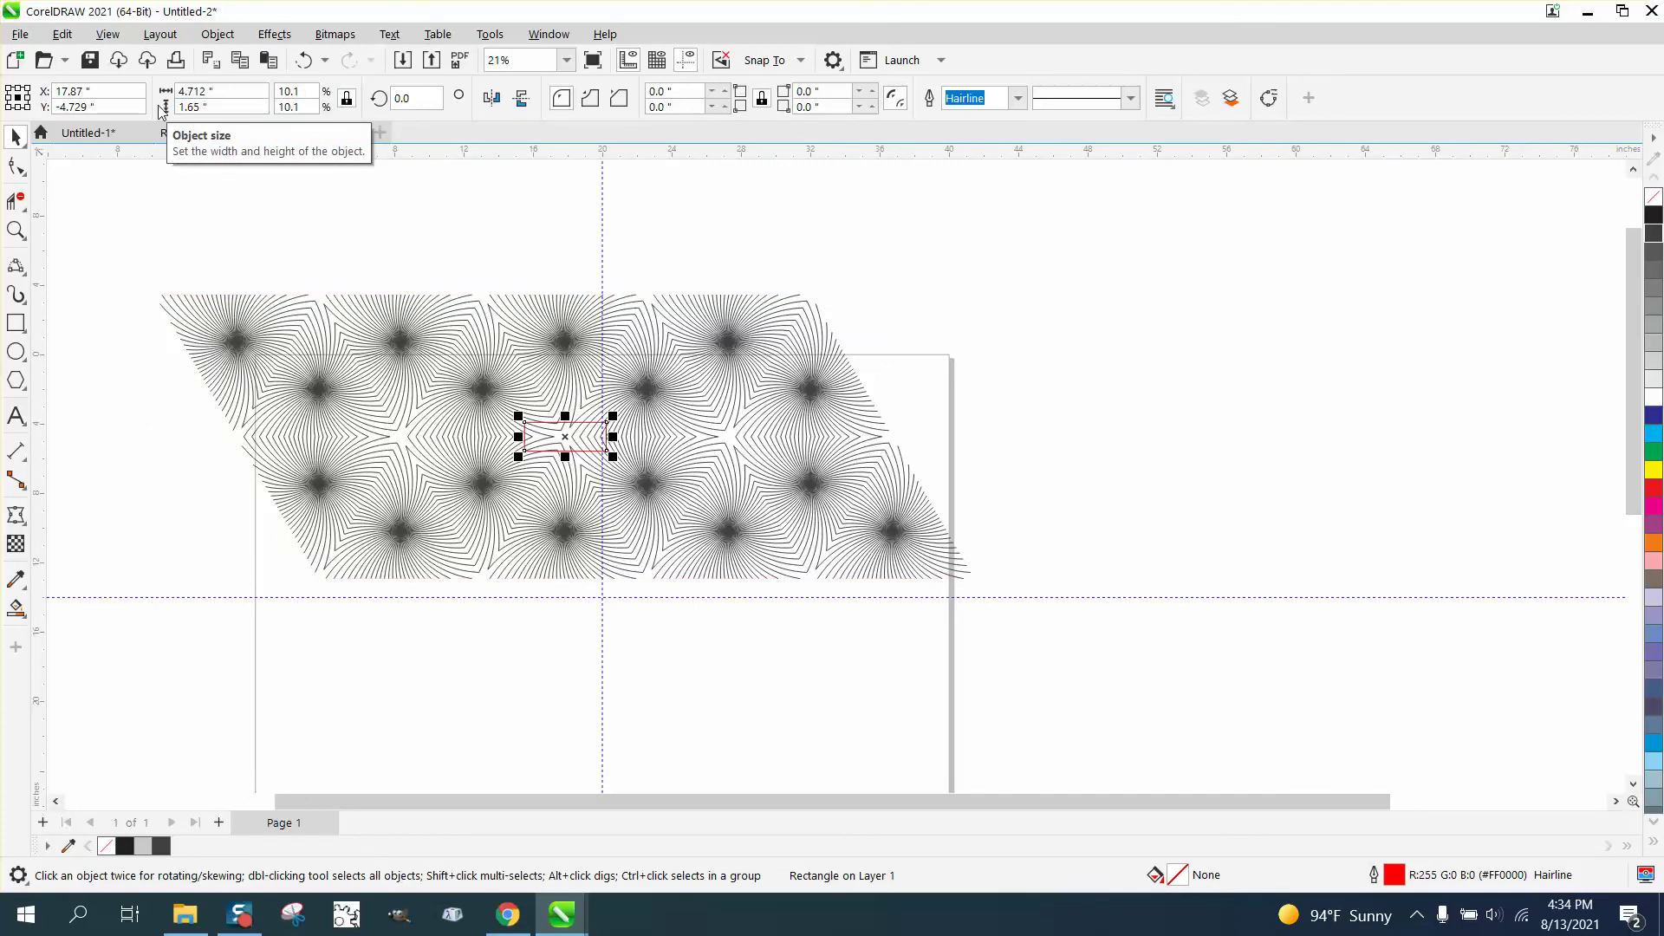
- Set the framing rectangle's height to 16.5 inches with its proportions locked and check the clearance along its upper edge
{"action": "left_click_drag", "start_coordinate": [230, 110], "coordinate": [137, 115]}
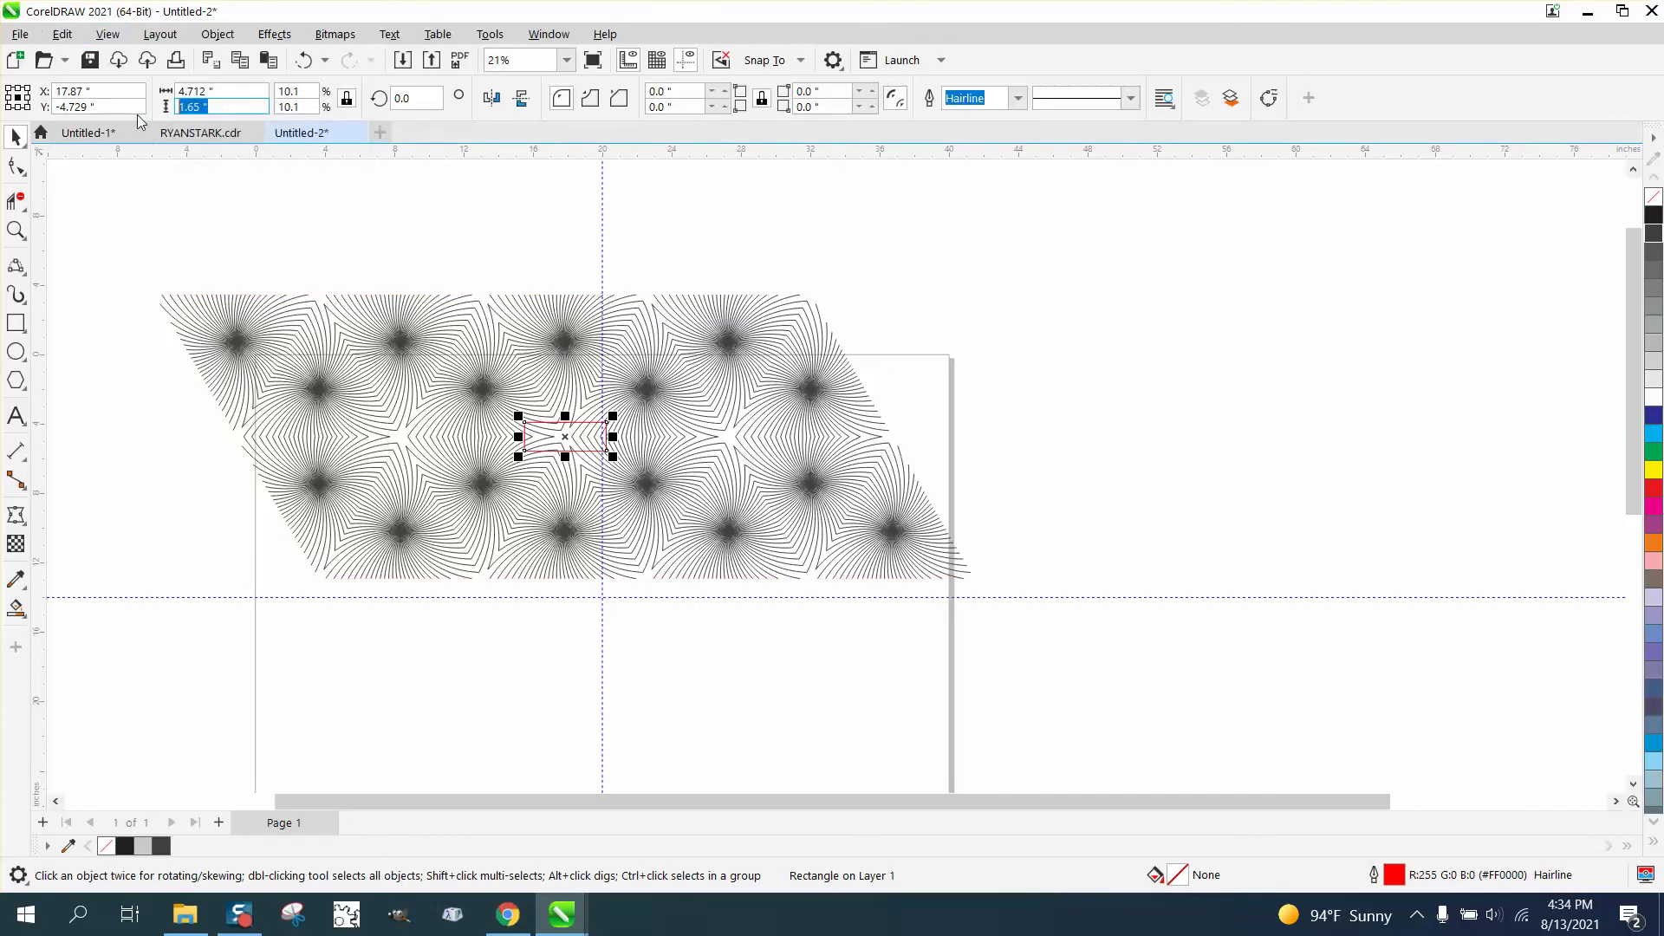
{"action": "type", "text": "16.5"}
{"action": "key", "text": "Return"}
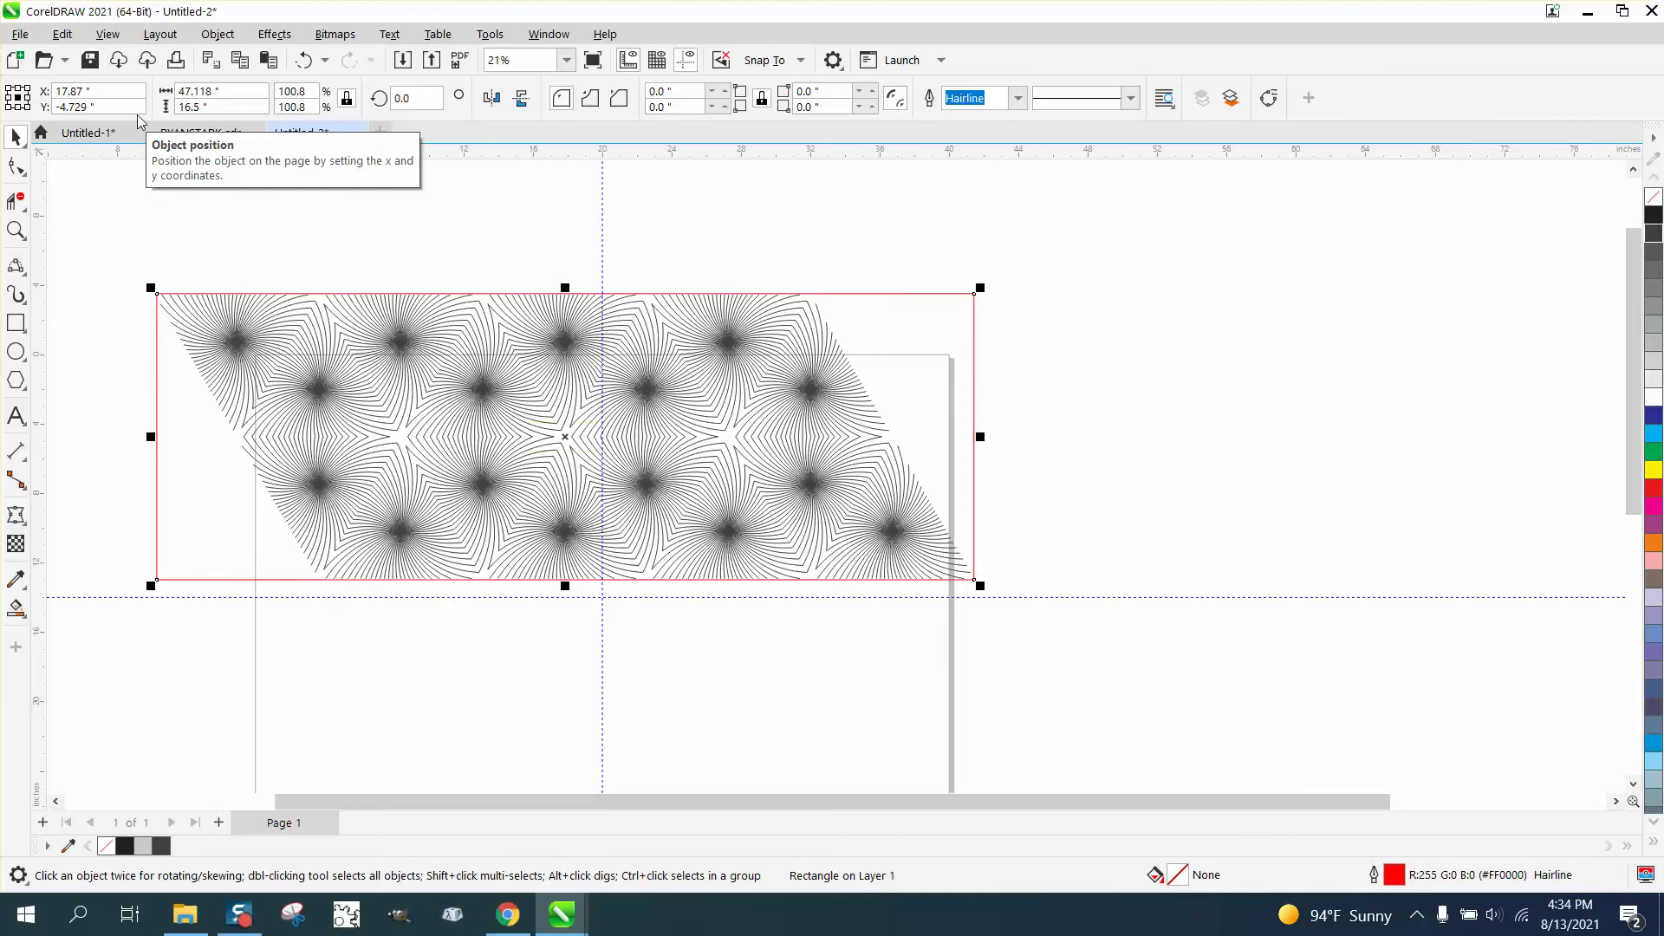
{"action": "left_click", "coordinate": [16, 231]}
{"action": "left_click_drag", "start_coordinate": [298, 294], "coordinate": [378, 318]}
{"action": "scroll", "coordinate": [412, 312], "scroll_direction": "down", "scroll_amount": 15}
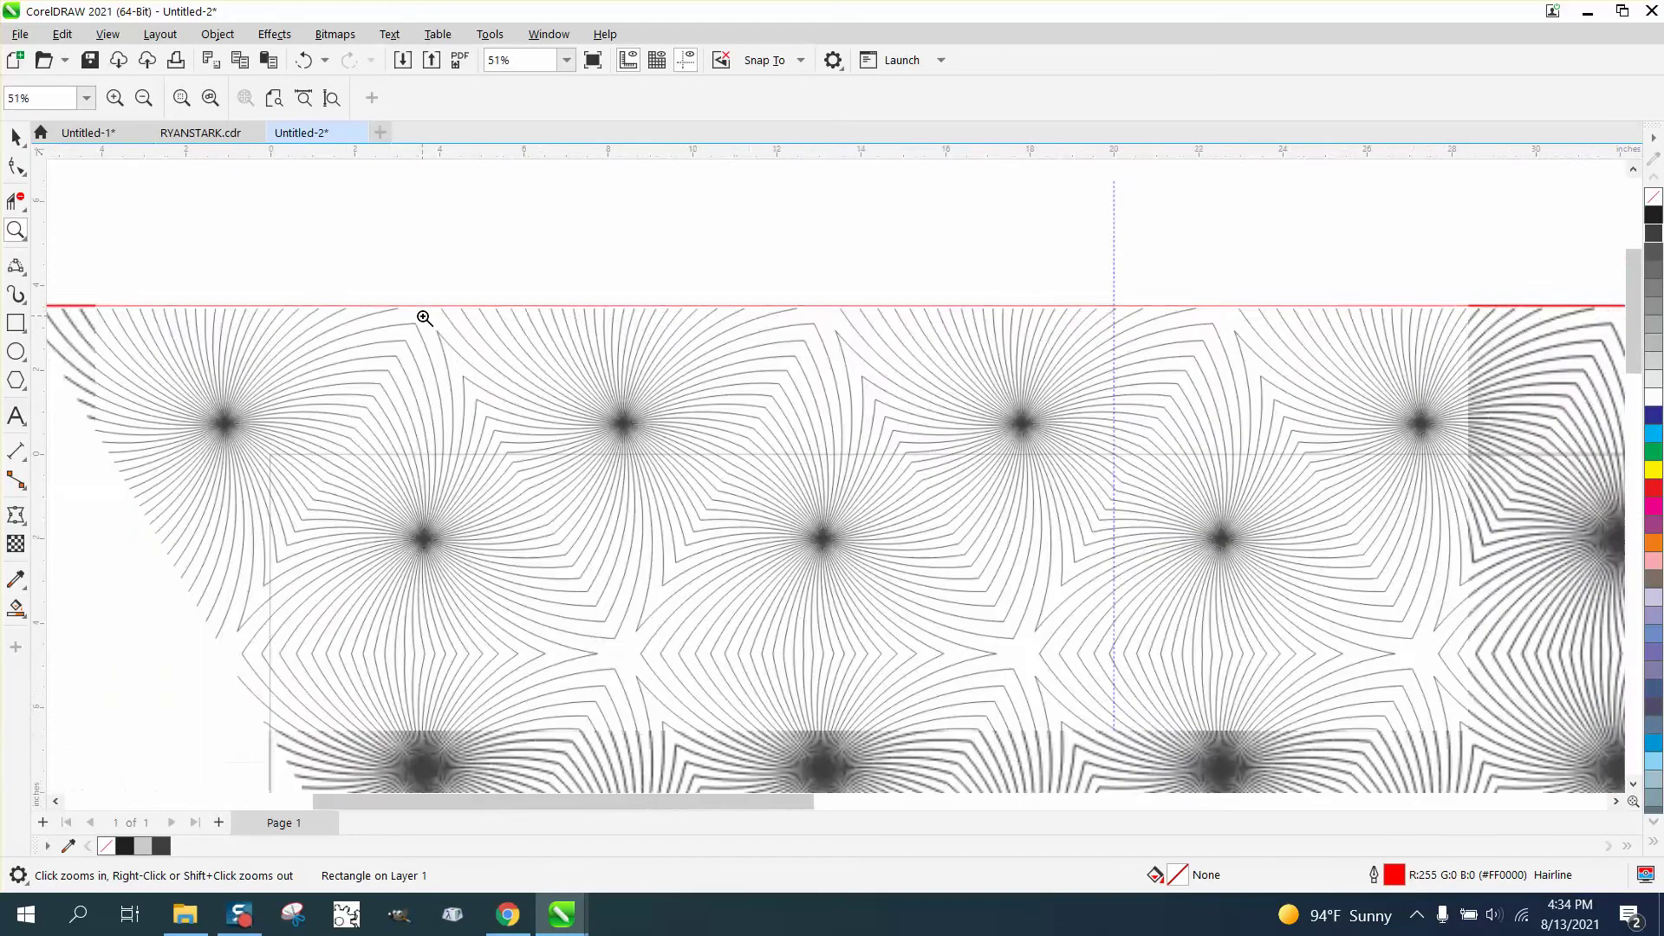
{"action": "scroll", "coordinate": [425, 318], "scroll_direction": "down", "scroll_amount": 3}
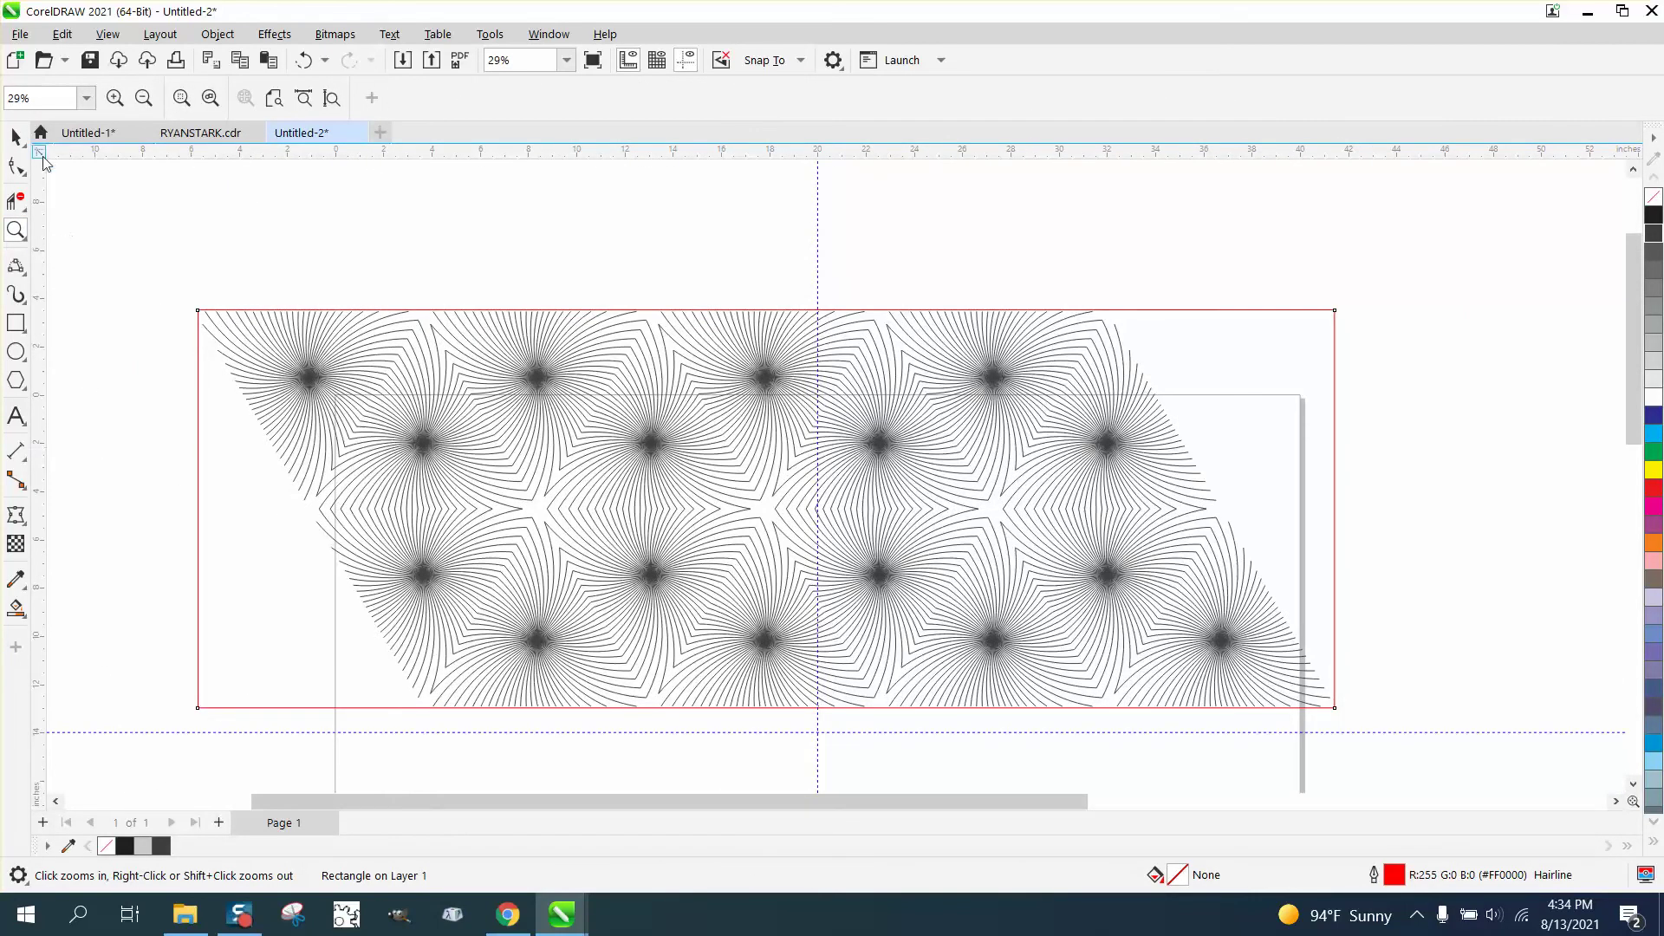
- Skew the framing rectangle horizontally by its upper edge until its right side follows the pattern's slanted right edge
{"action": "left_click", "coordinate": [16, 136]}
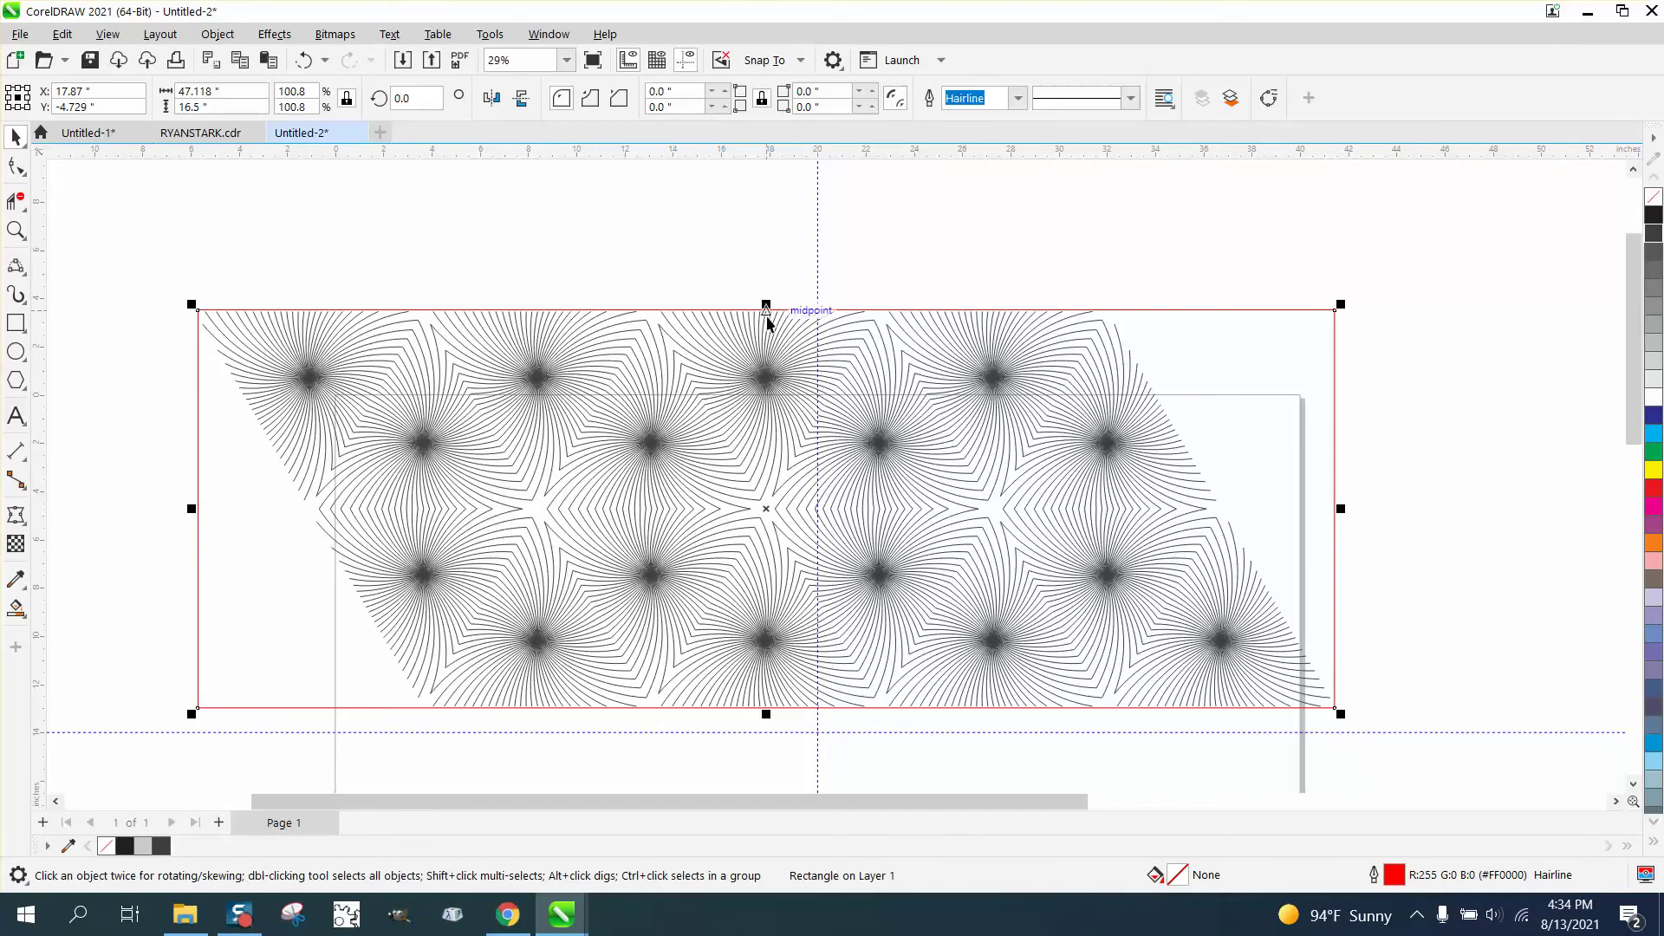
{"action": "left_click", "coordinate": [766, 509]}
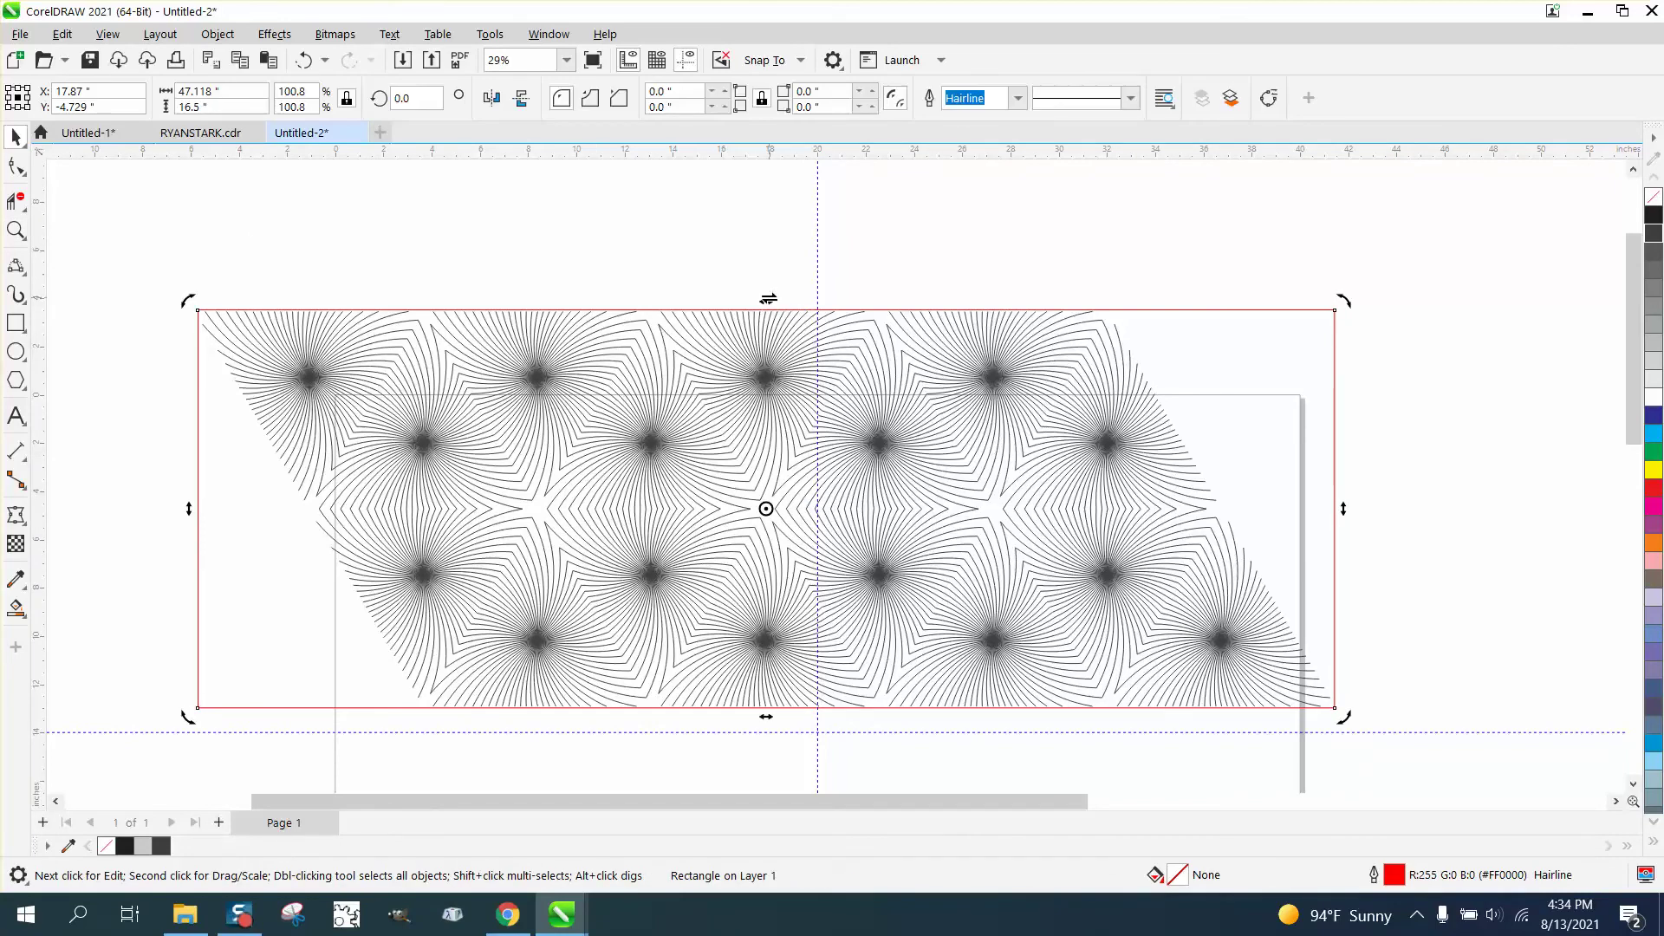
{"action": "left_click_drag", "start_coordinate": [768, 298], "coordinate": [543, 301]}
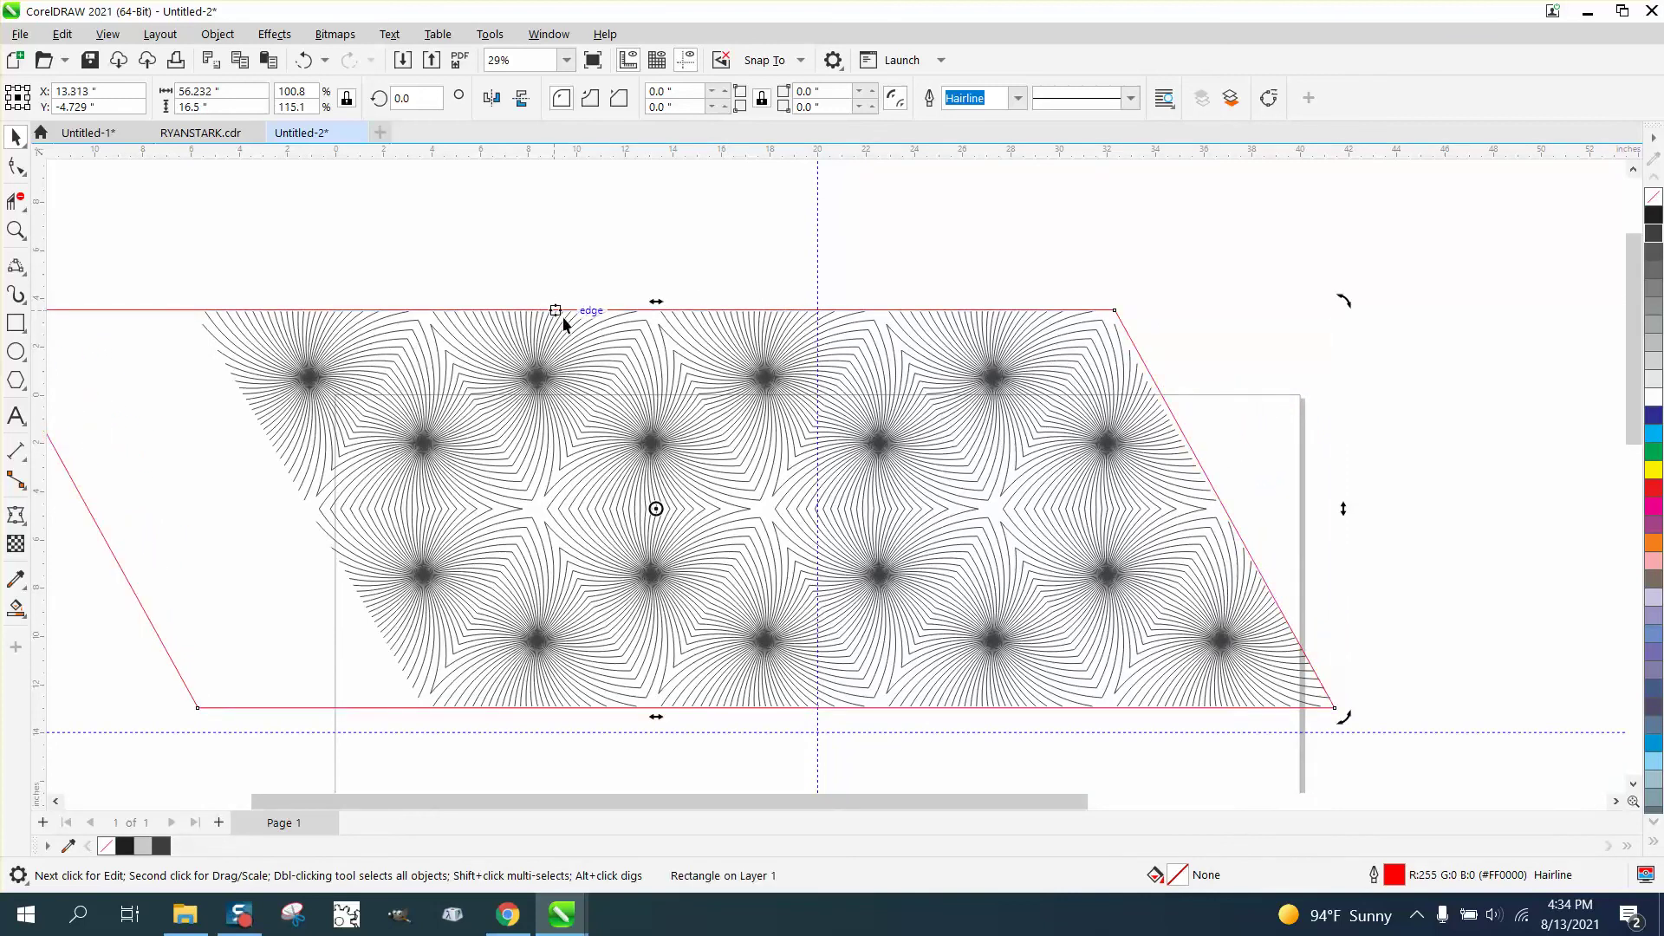
{"action": "scroll", "coordinate": [346, 414], "scroll_direction": "down", "scroll_amount": 1}
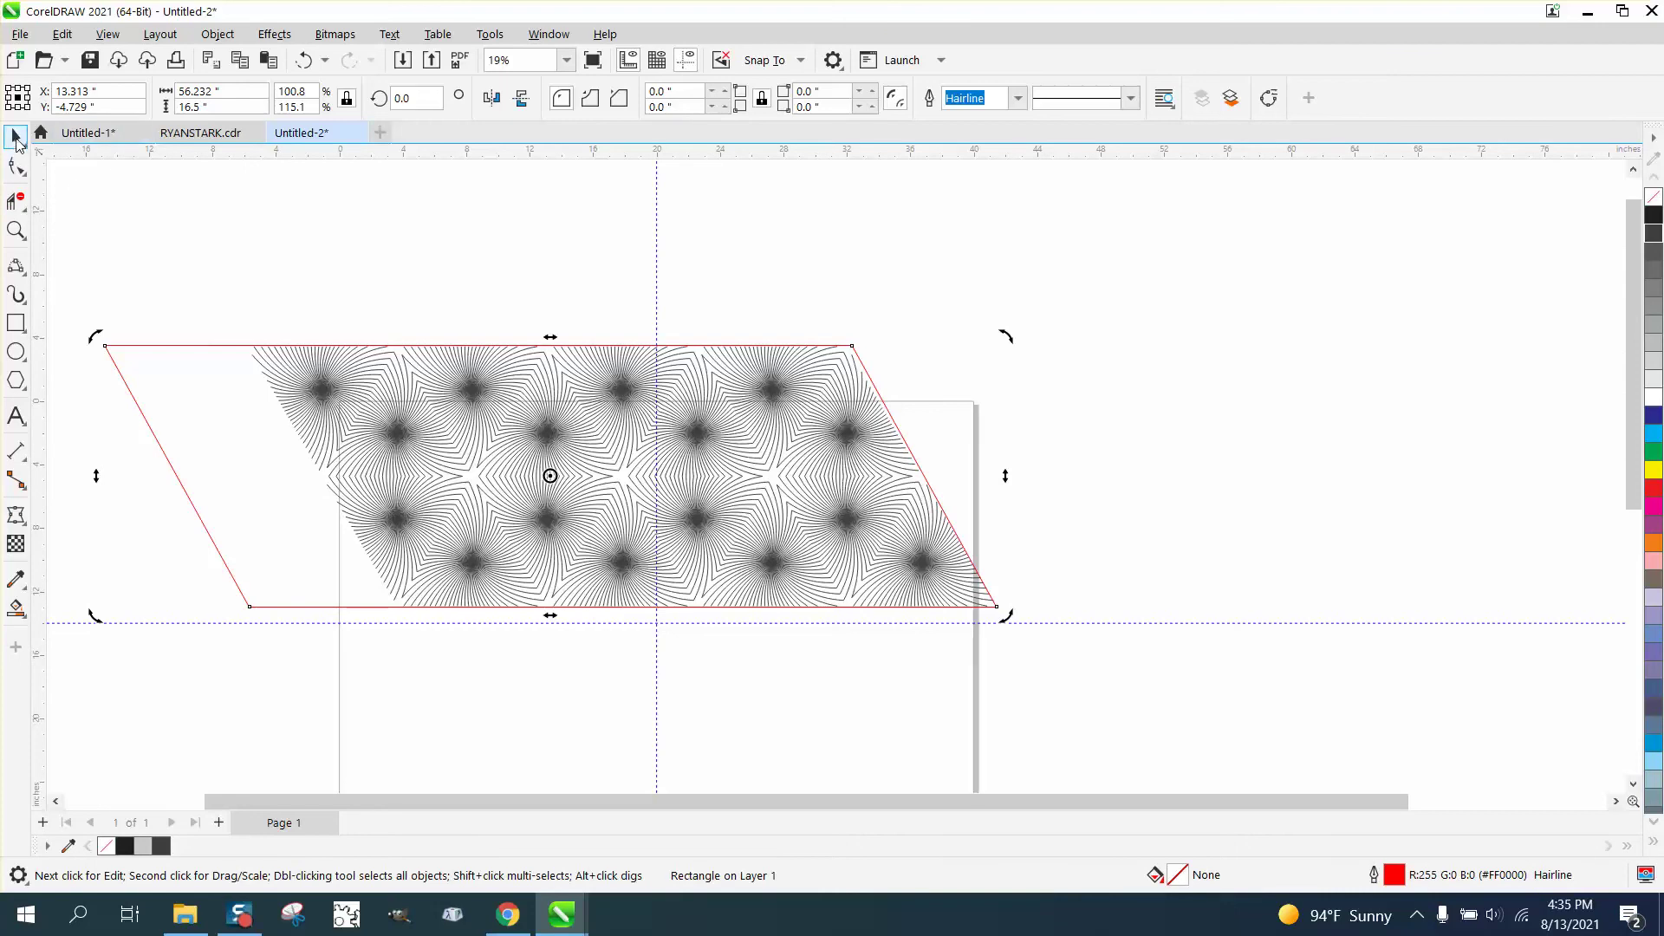
- Convert the skewed frame to curves and move its two left nodes in to the pattern's slanted left edge
{"action": "left_click", "coordinate": [218, 34]}
{"action": "left_click", "coordinate": [276, 553]}
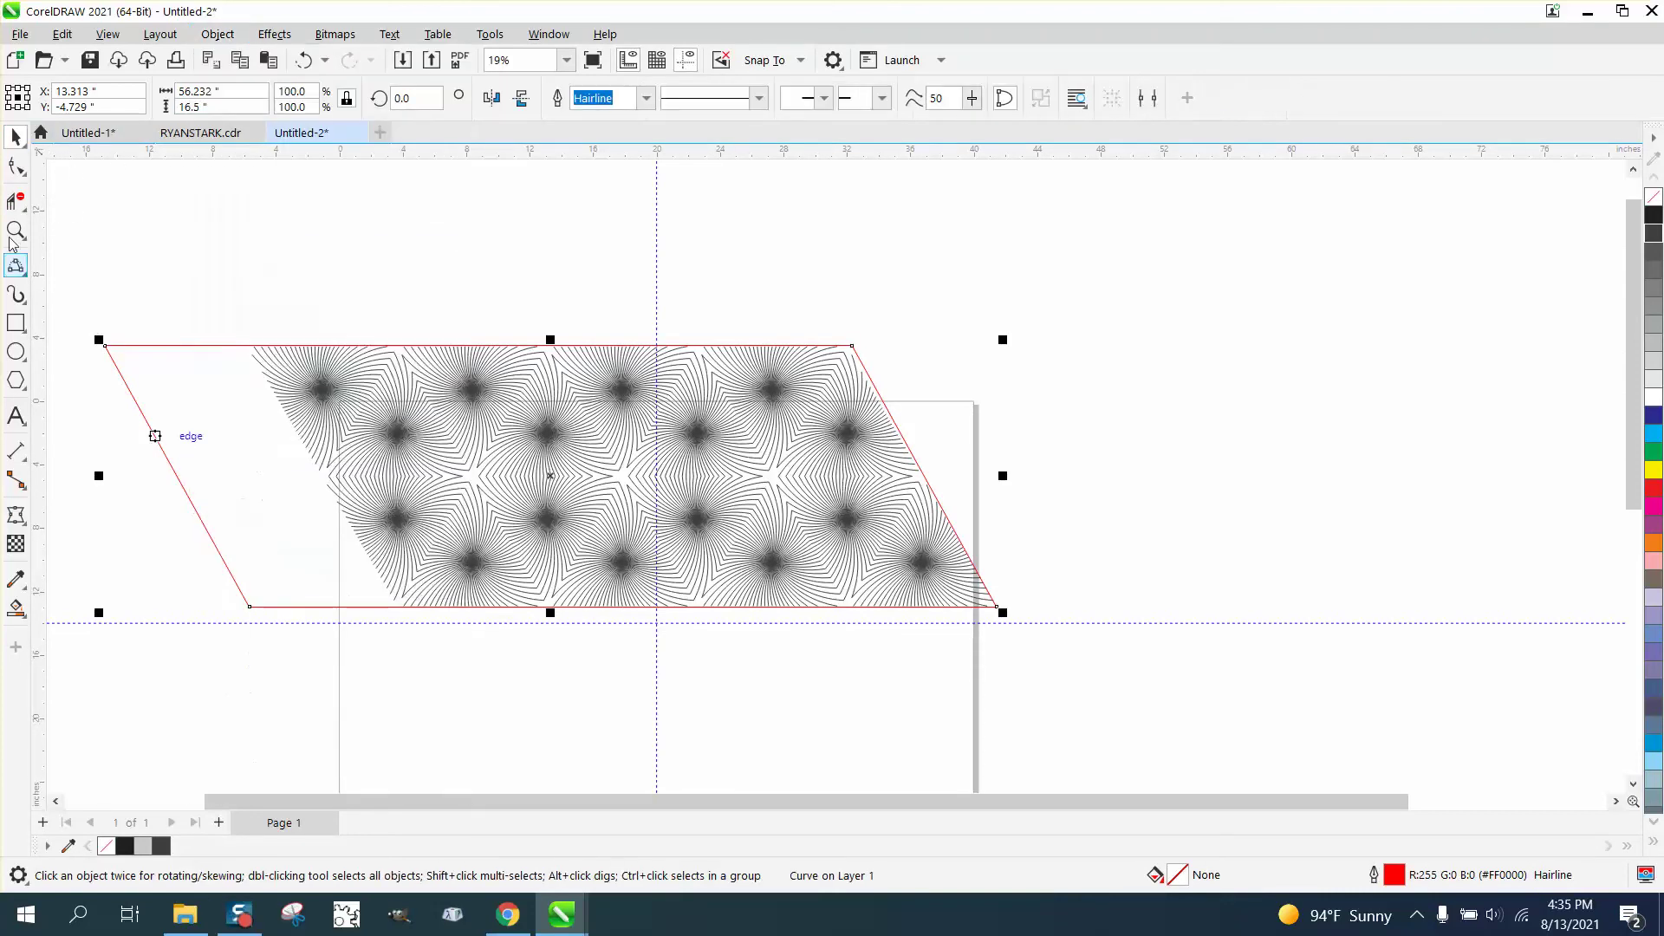
{"action": "left_click", "coordinate": [17, 169]}
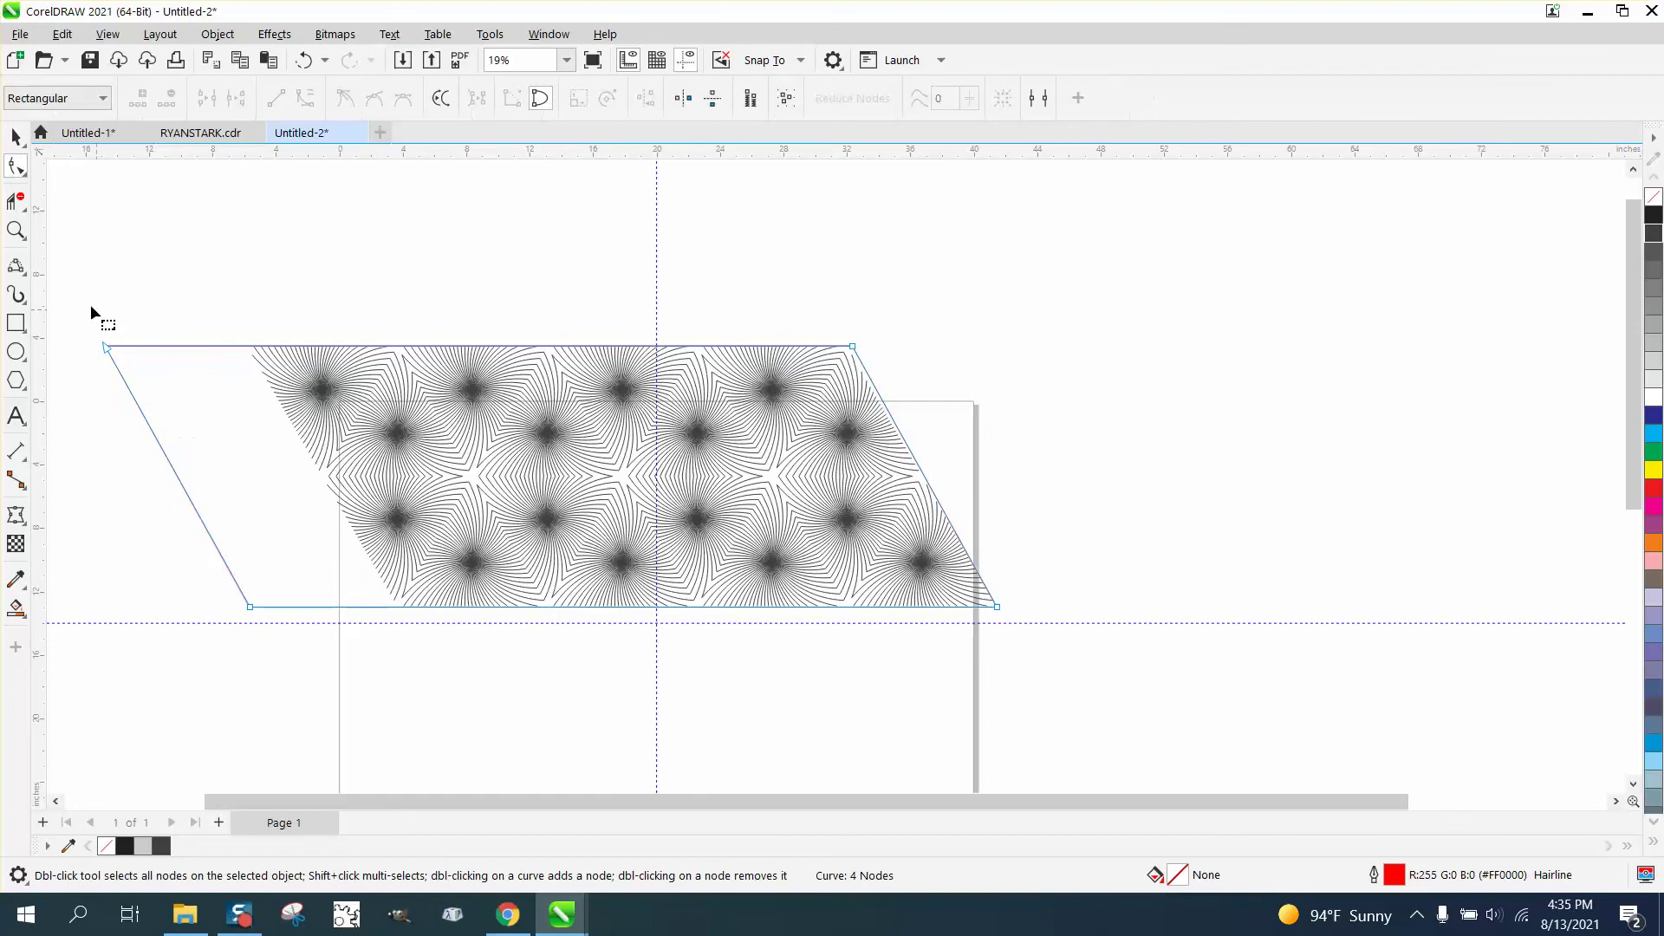
{"action": "left_click_drag", "start_coordinate": [215, 589], "coordinate": [391, 608]}
{"action": "left_click", "coordinate": [339, 626]}
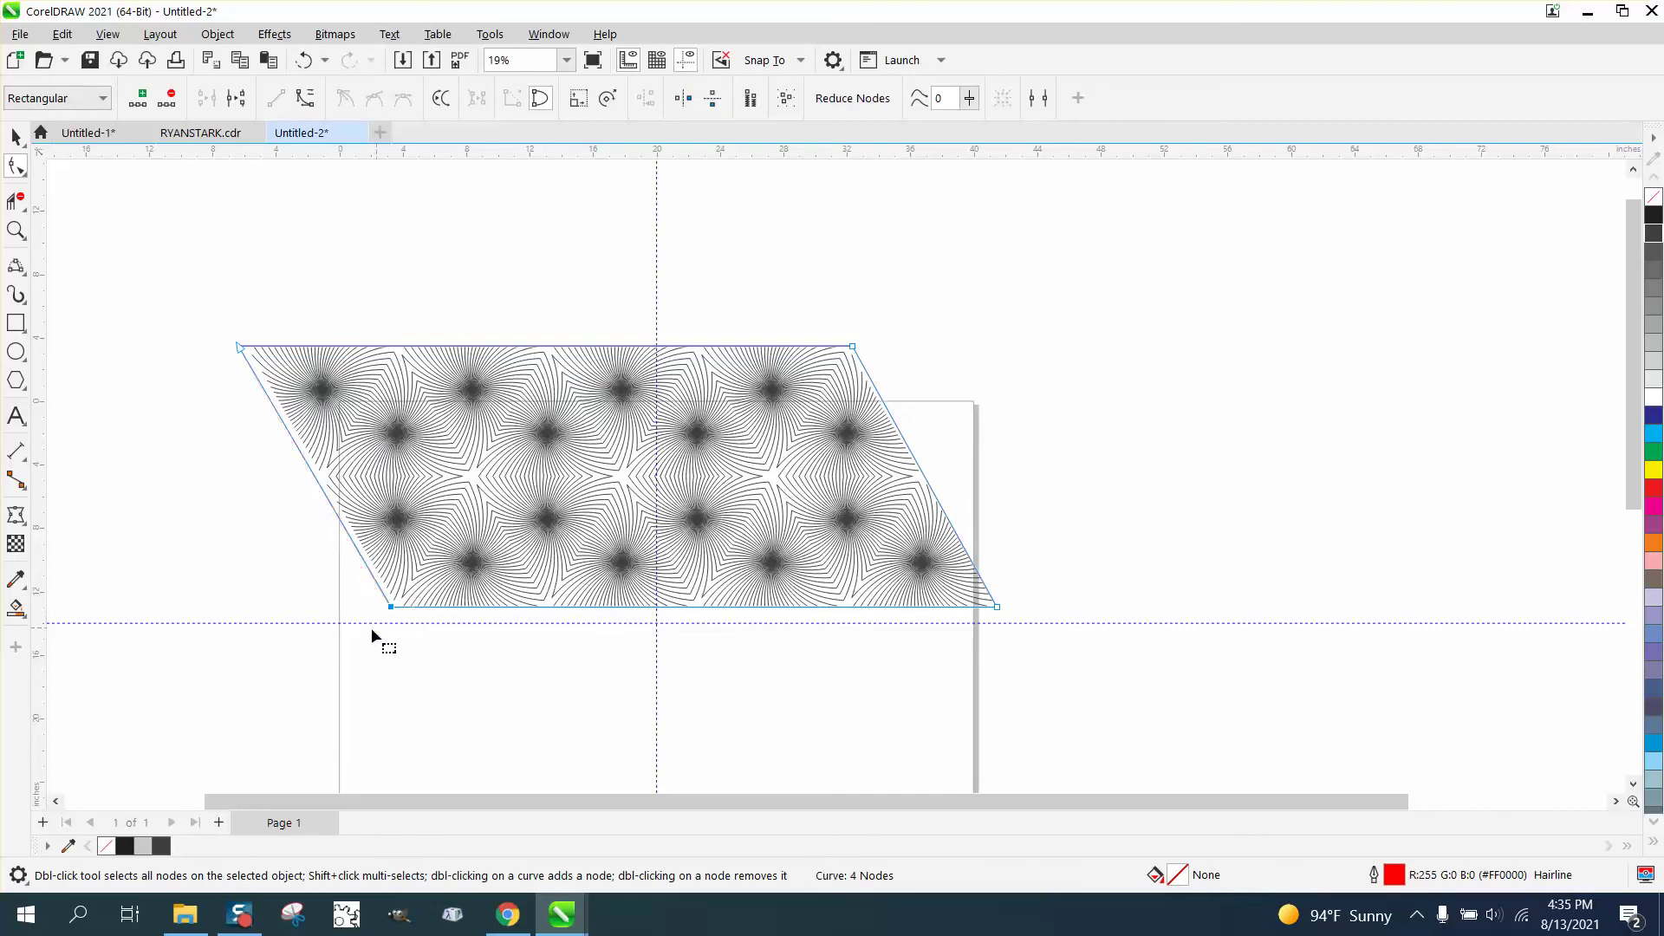
- Set the Smart Fill colour to the near-black RGB palette swatch (R:26 G:26 B:26)
{"action": "left_click", "coordinate": [15, 607]}
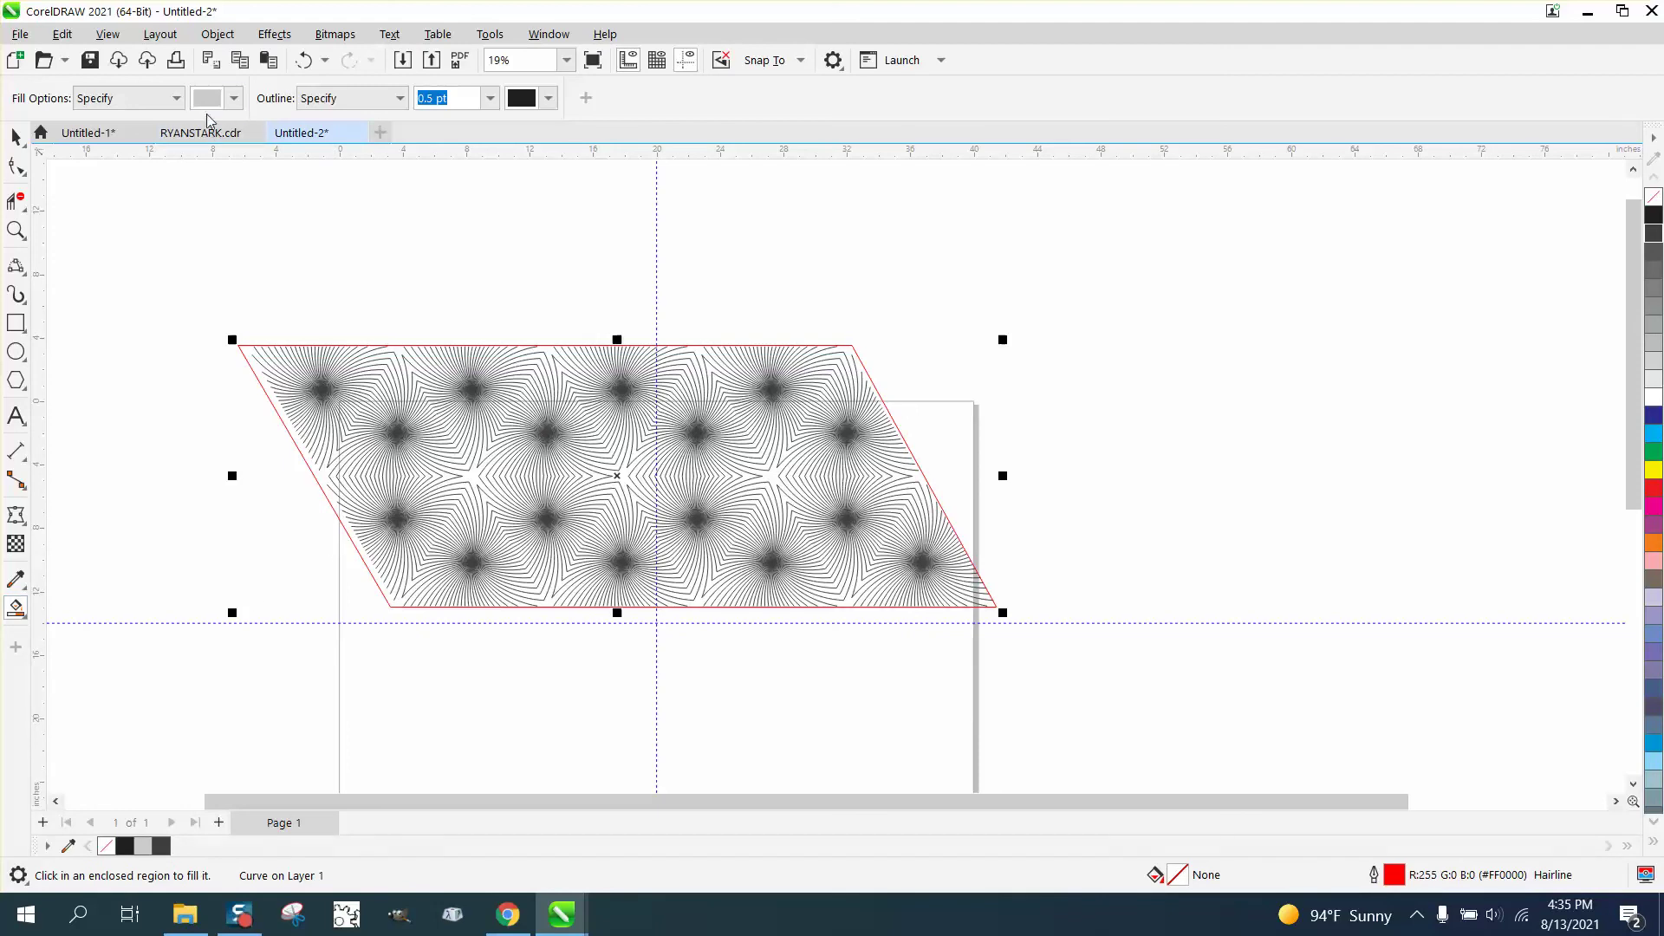
{"action": "left_click", "coordinate": [234, 98]}
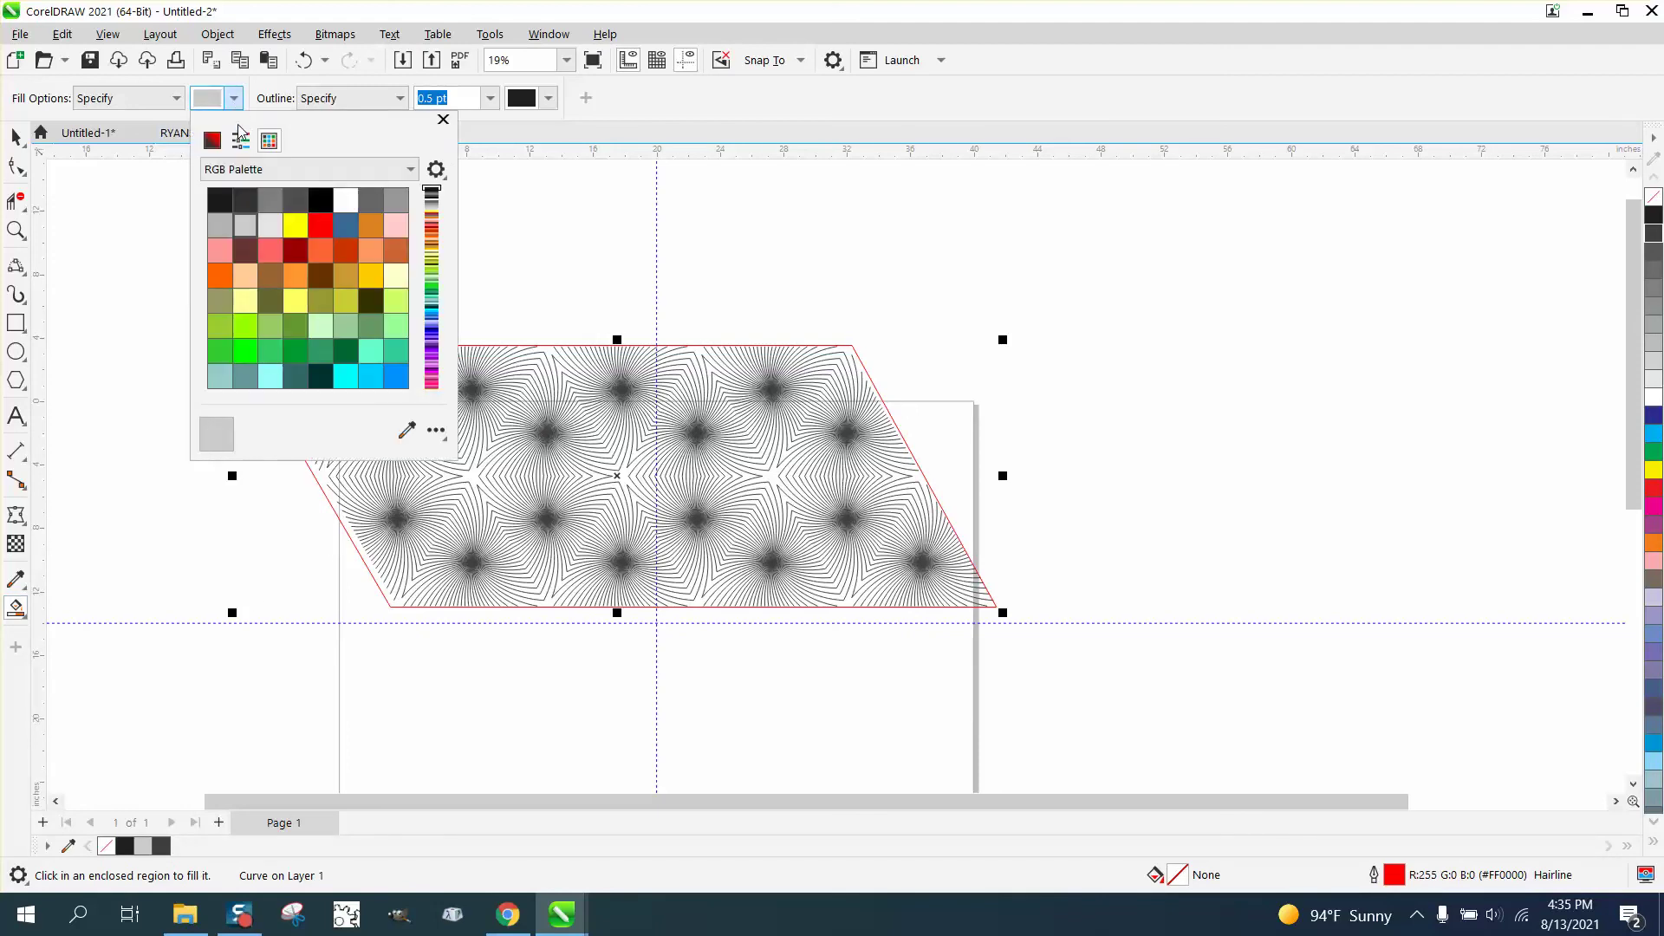
{"action": "left_click", "coordinate": [221, 200]}
- Try to Smart Fill the border region between the slanted frame and the line pattern, and undo the fill
{"action": "left_click", "coordinate": [367, 564]}
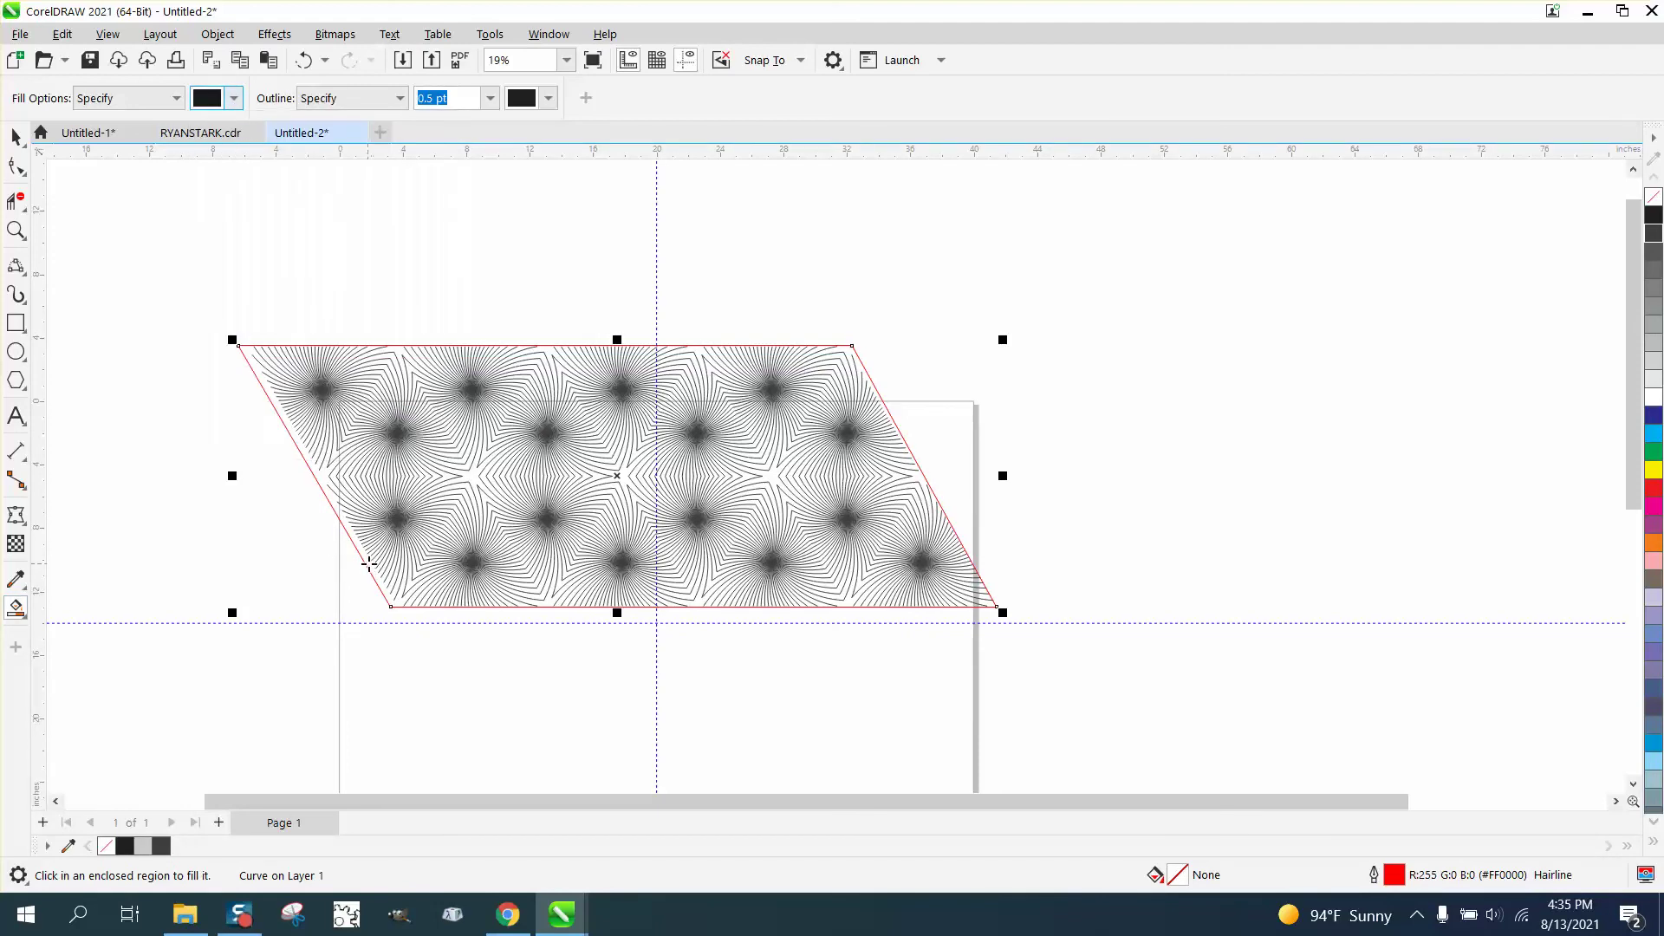
{"action": "left_click", "coordinate": [368, 562]}
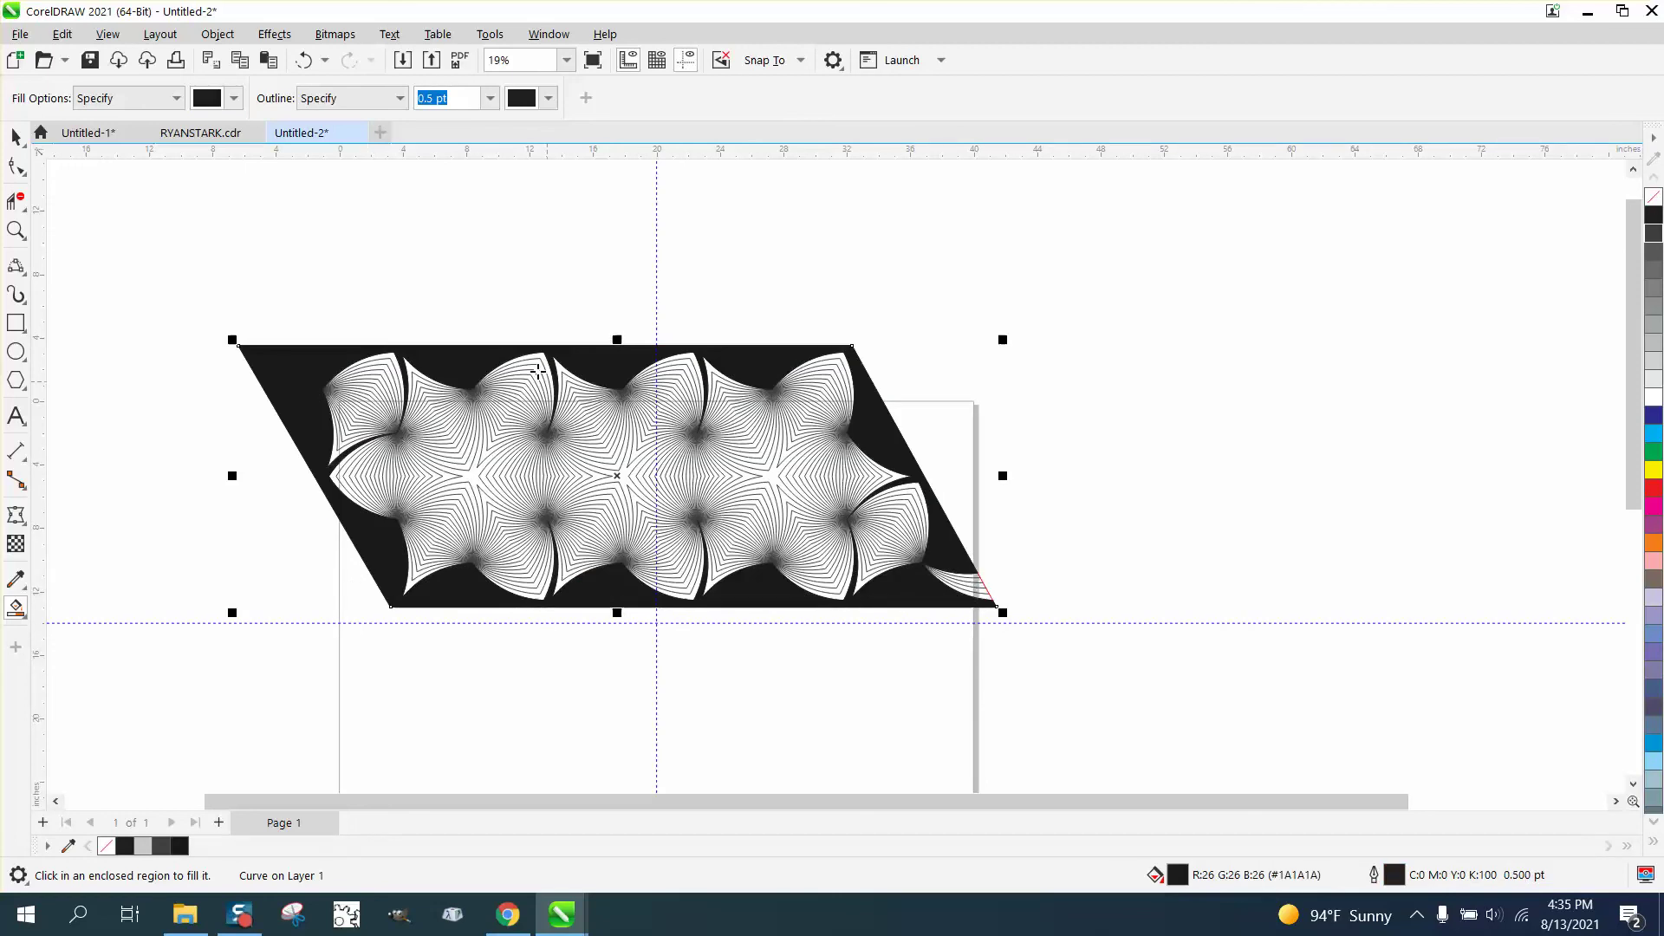
{"action": "left_click", "coordinate": [305, 60]}
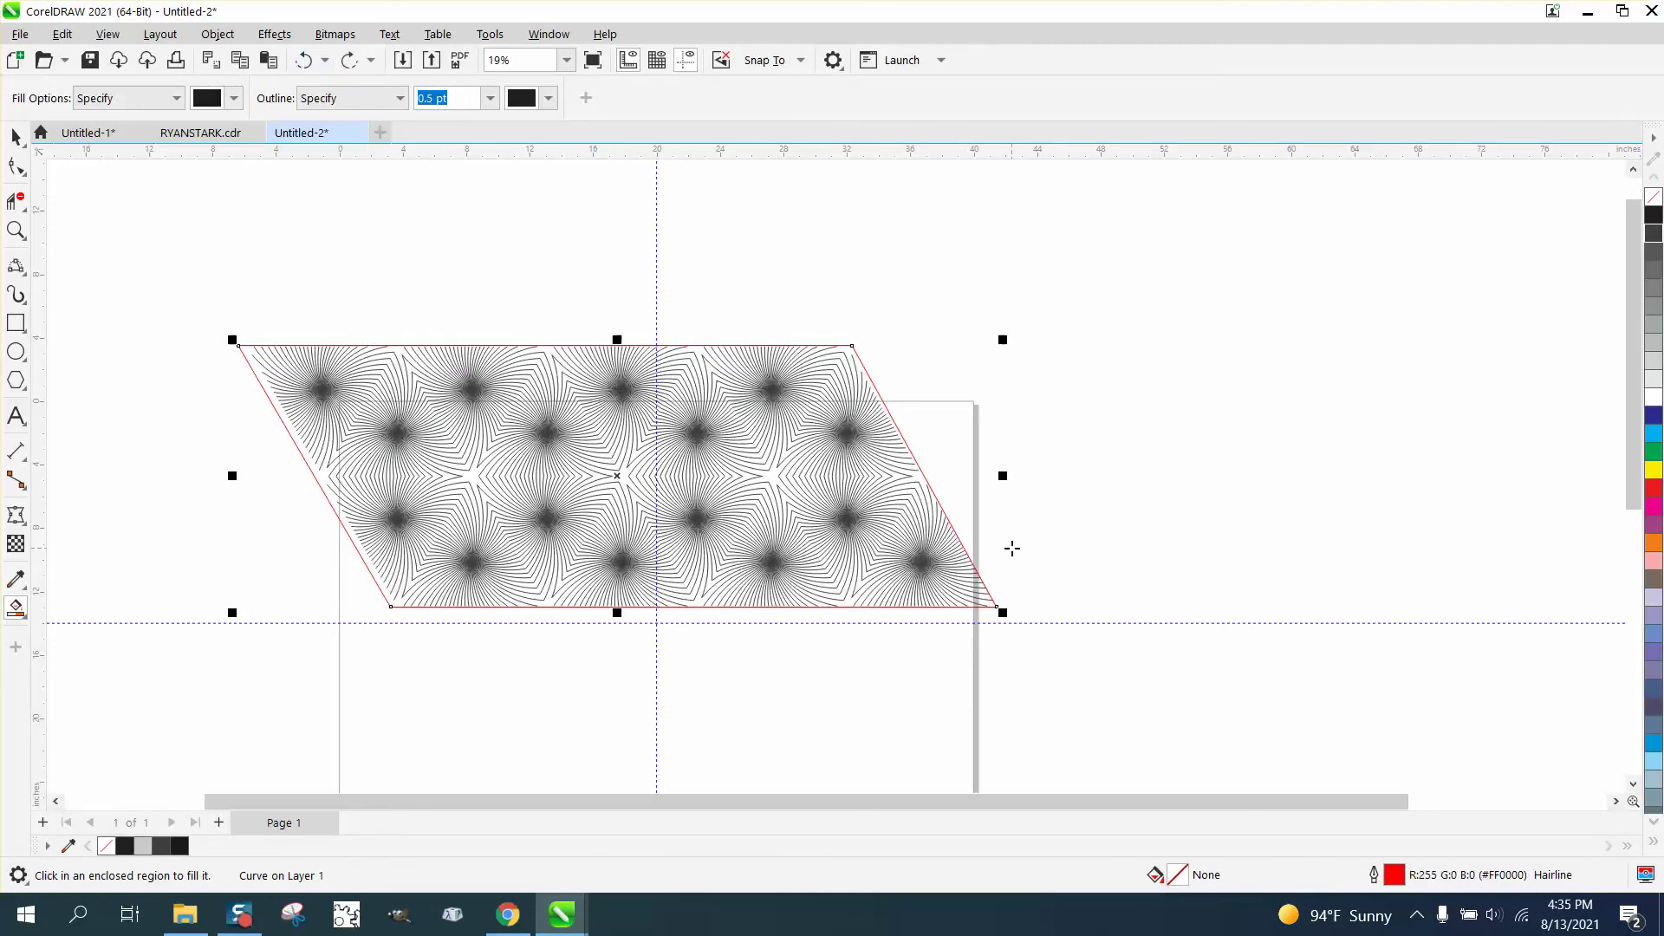
- Move the frame's lower-right corner node slightly outward so the frame clears the pattern's line ends
{"action": "left_click", "coordinate": [17, 231]}
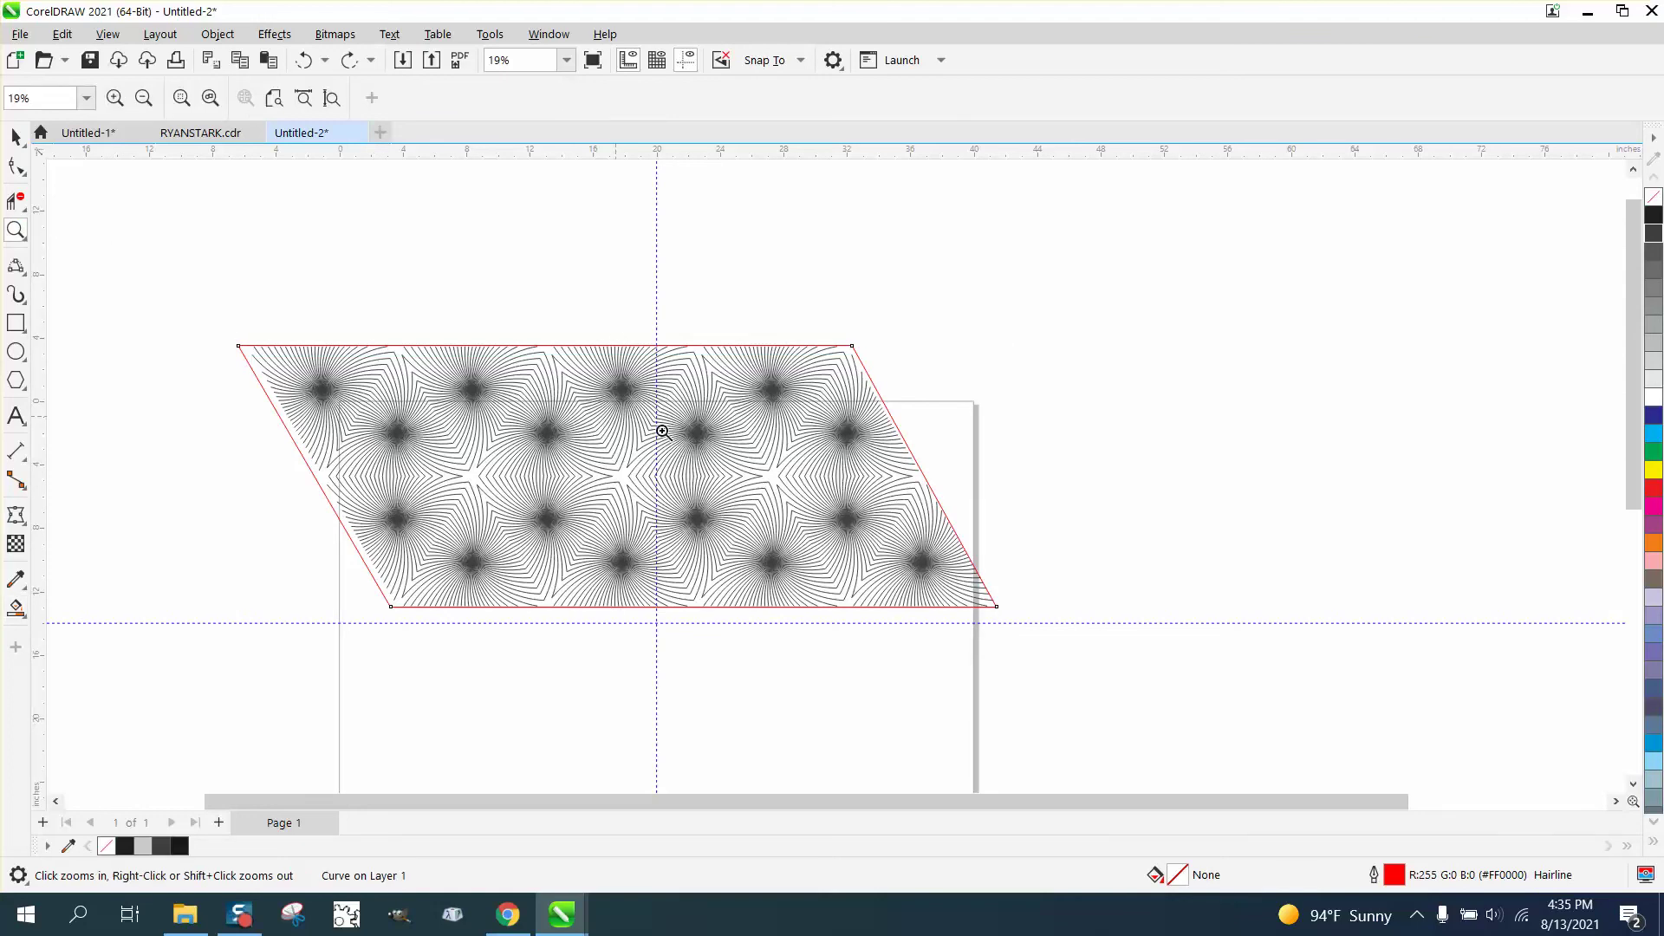
{"action": "left_click_drag", "start_coordinate": [892, 516], "coordinate": [1111, 633]}
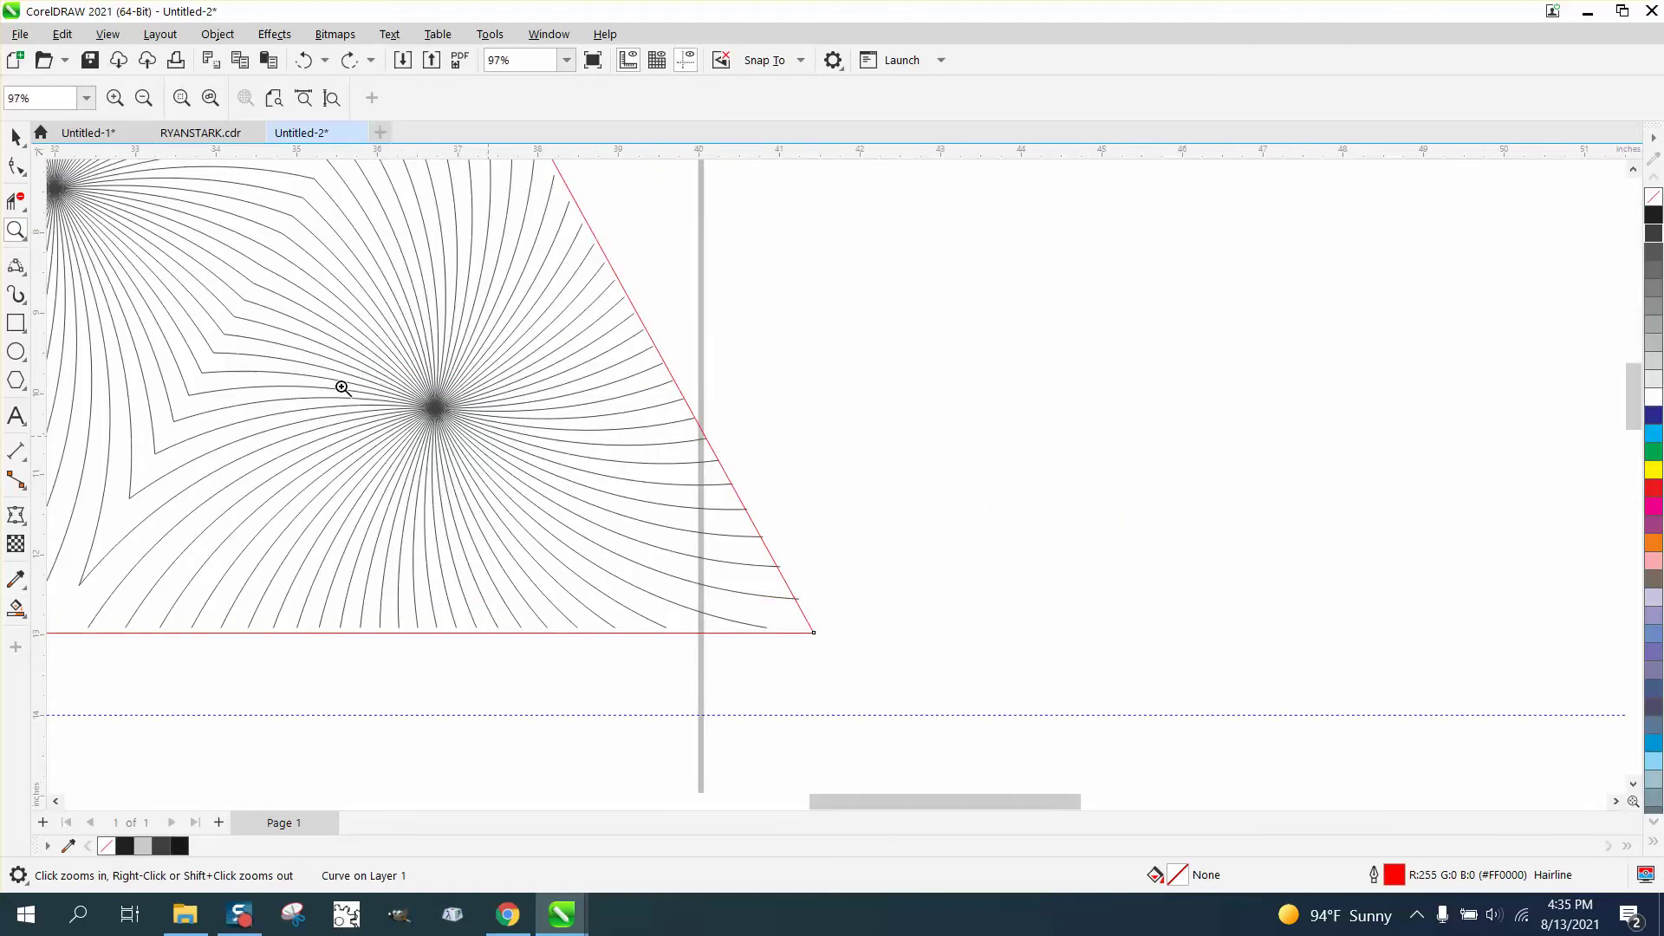
{"action": "left_click", "coordinate": [17, 166]}
{"action": "left_click_drag", "start_coordinate": [807, 635], "coordinate": [832, 634]}
{"action": "scroll", "coordinate": [848, 642], "scroll_direction": "down", "scroll_amount": 8}
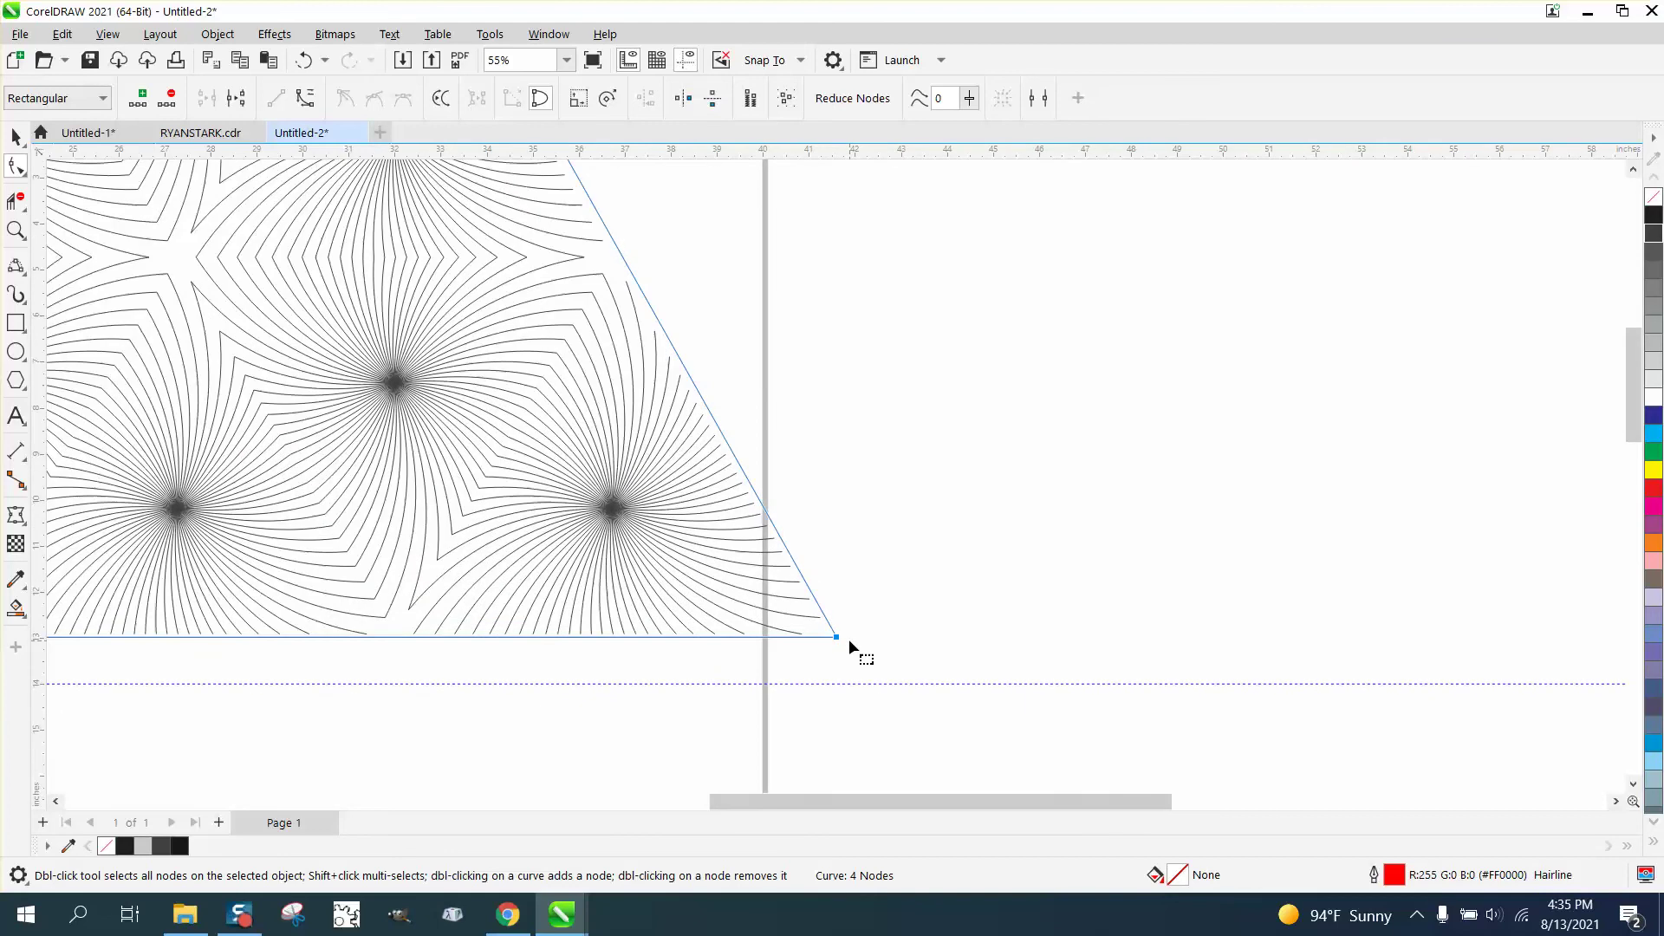
- Smart Fill the border region between the adjusted slanted frame and the line pattern in near-black and check the fill along the upper edge
{"action": "left_click", "coordinate": [15, 607]}
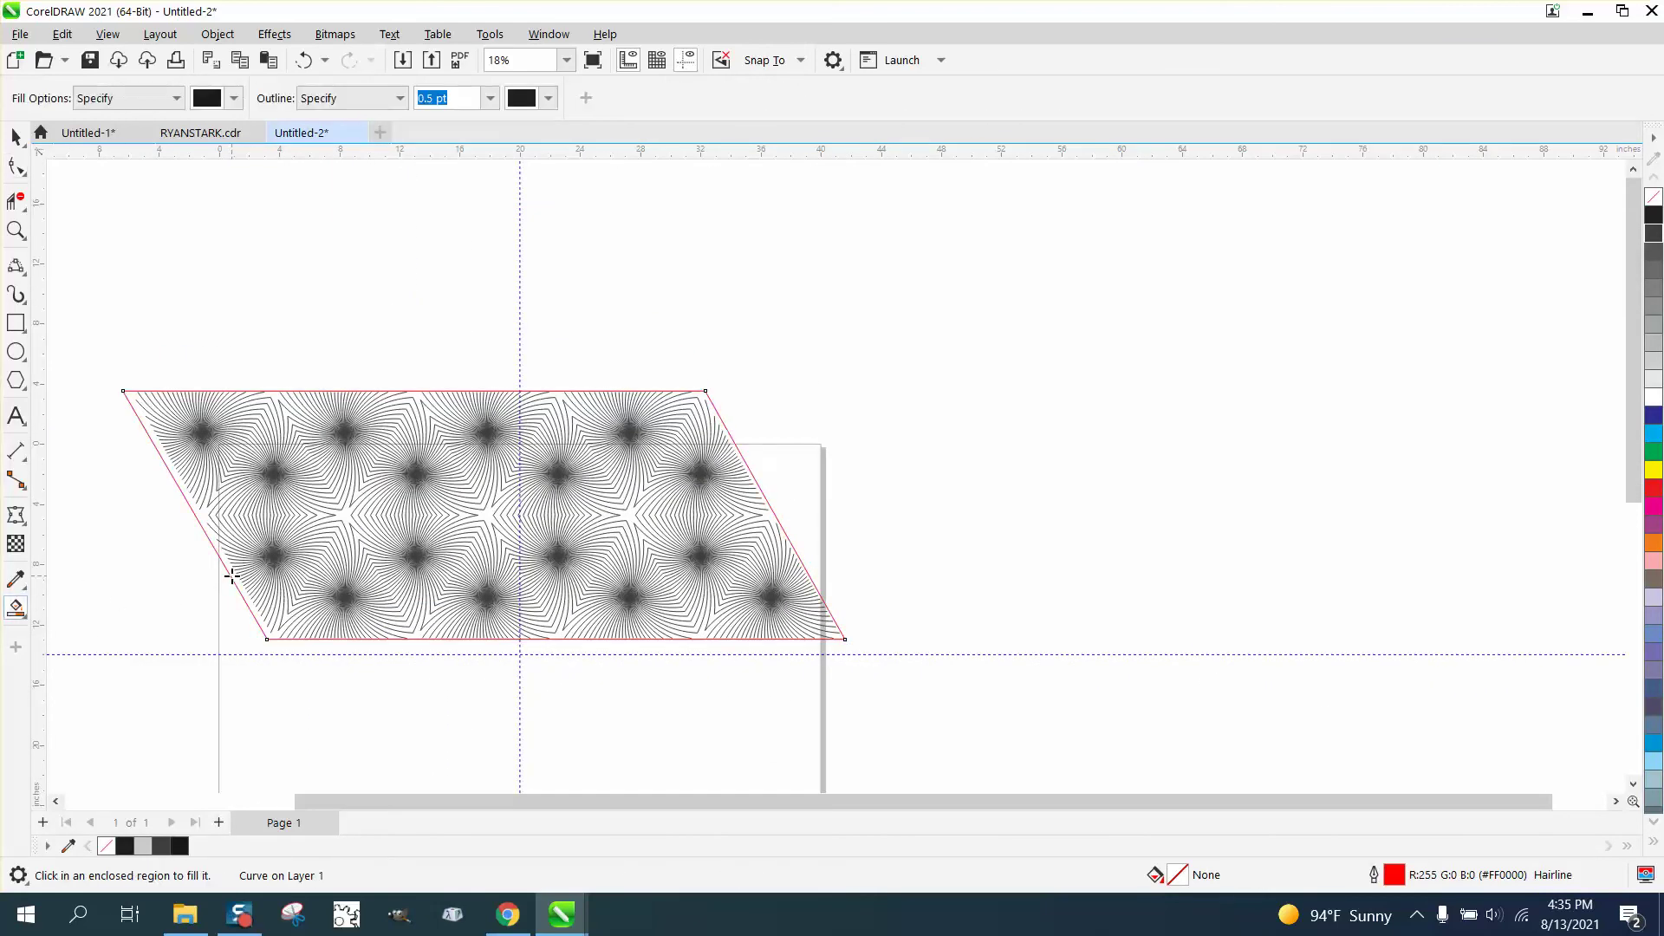
{"action": "left_click", "coordinate": [232, 576]}
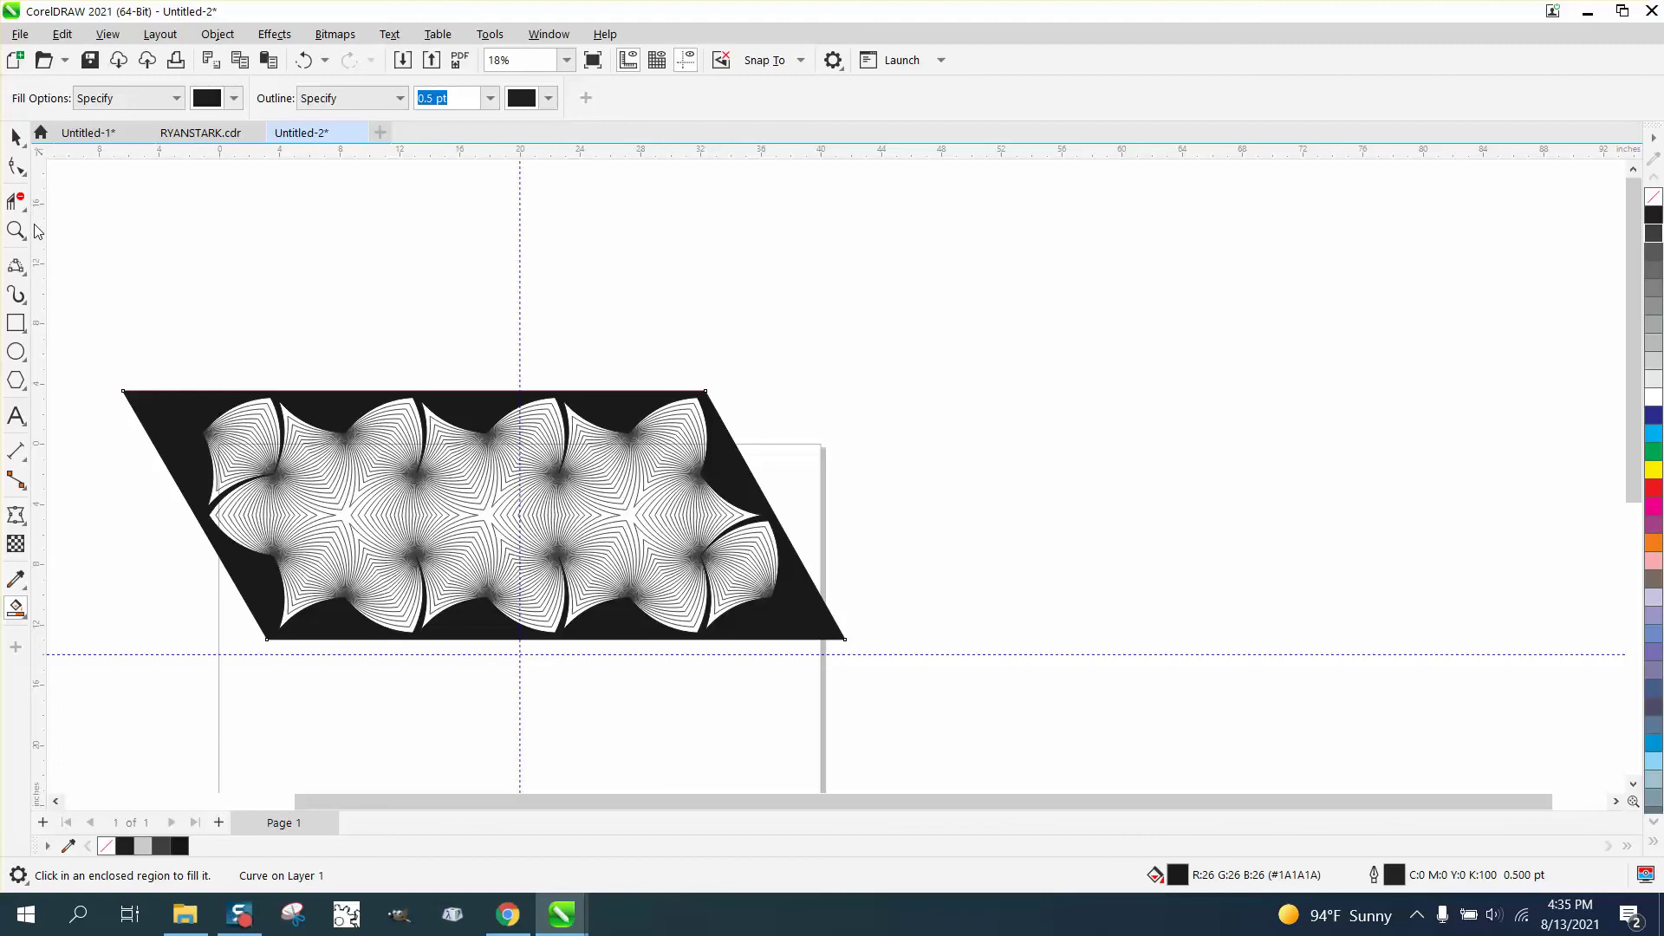
{"action": "left_click", "coordinate": [16, 137]}
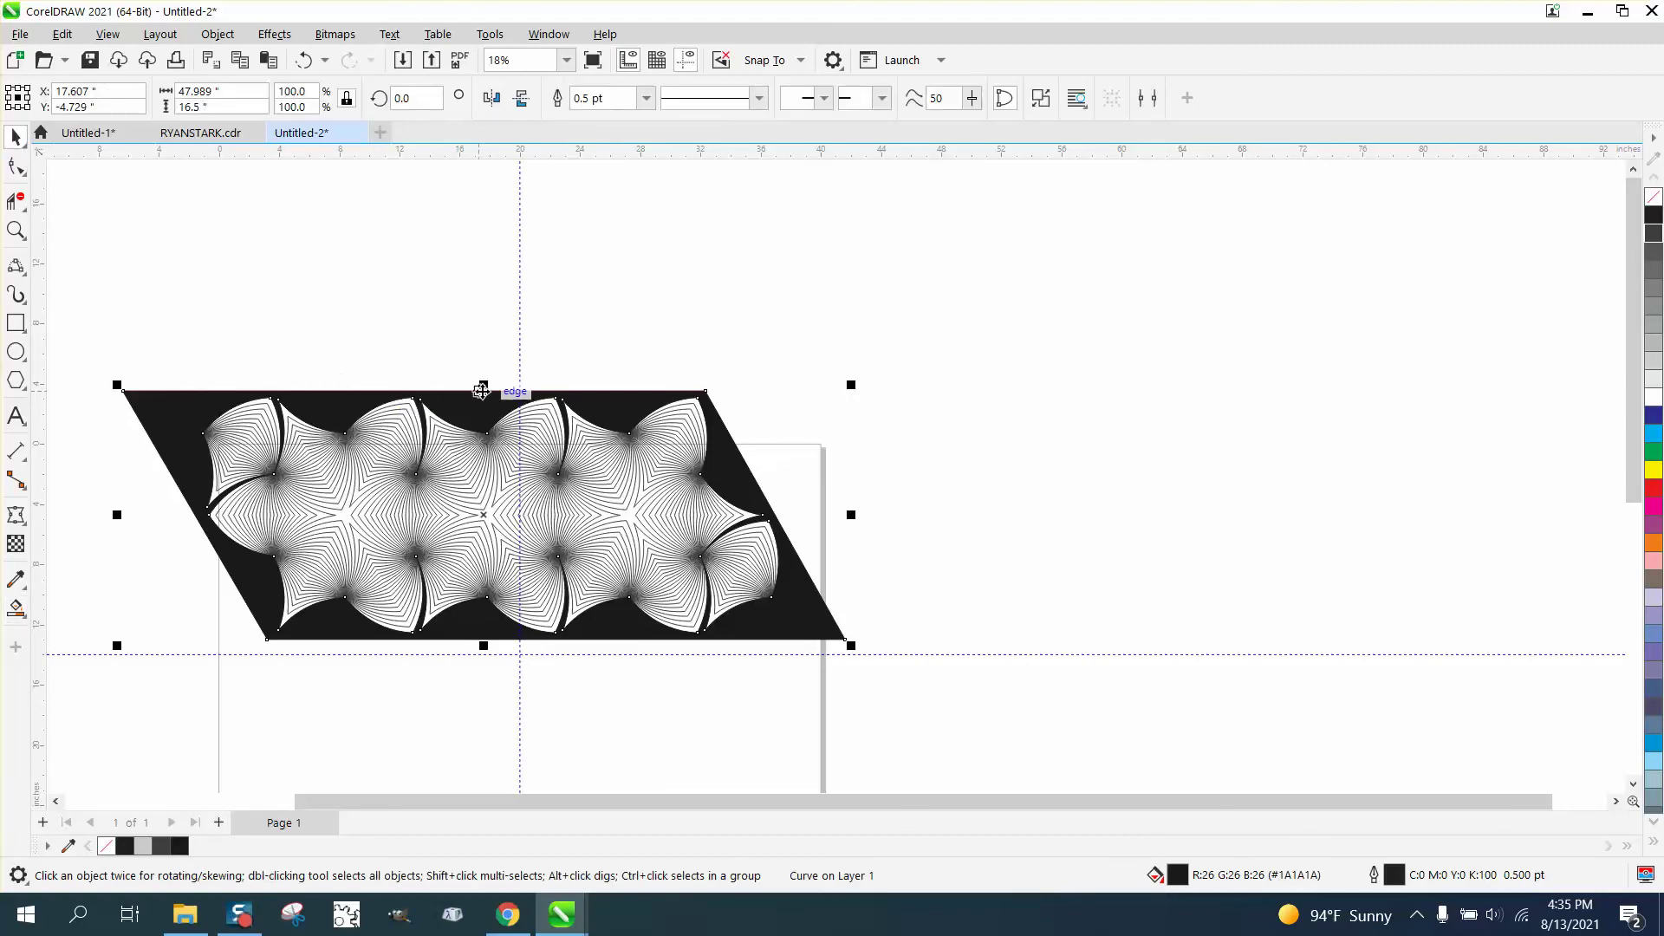
{"action": "key", "text": "z"}
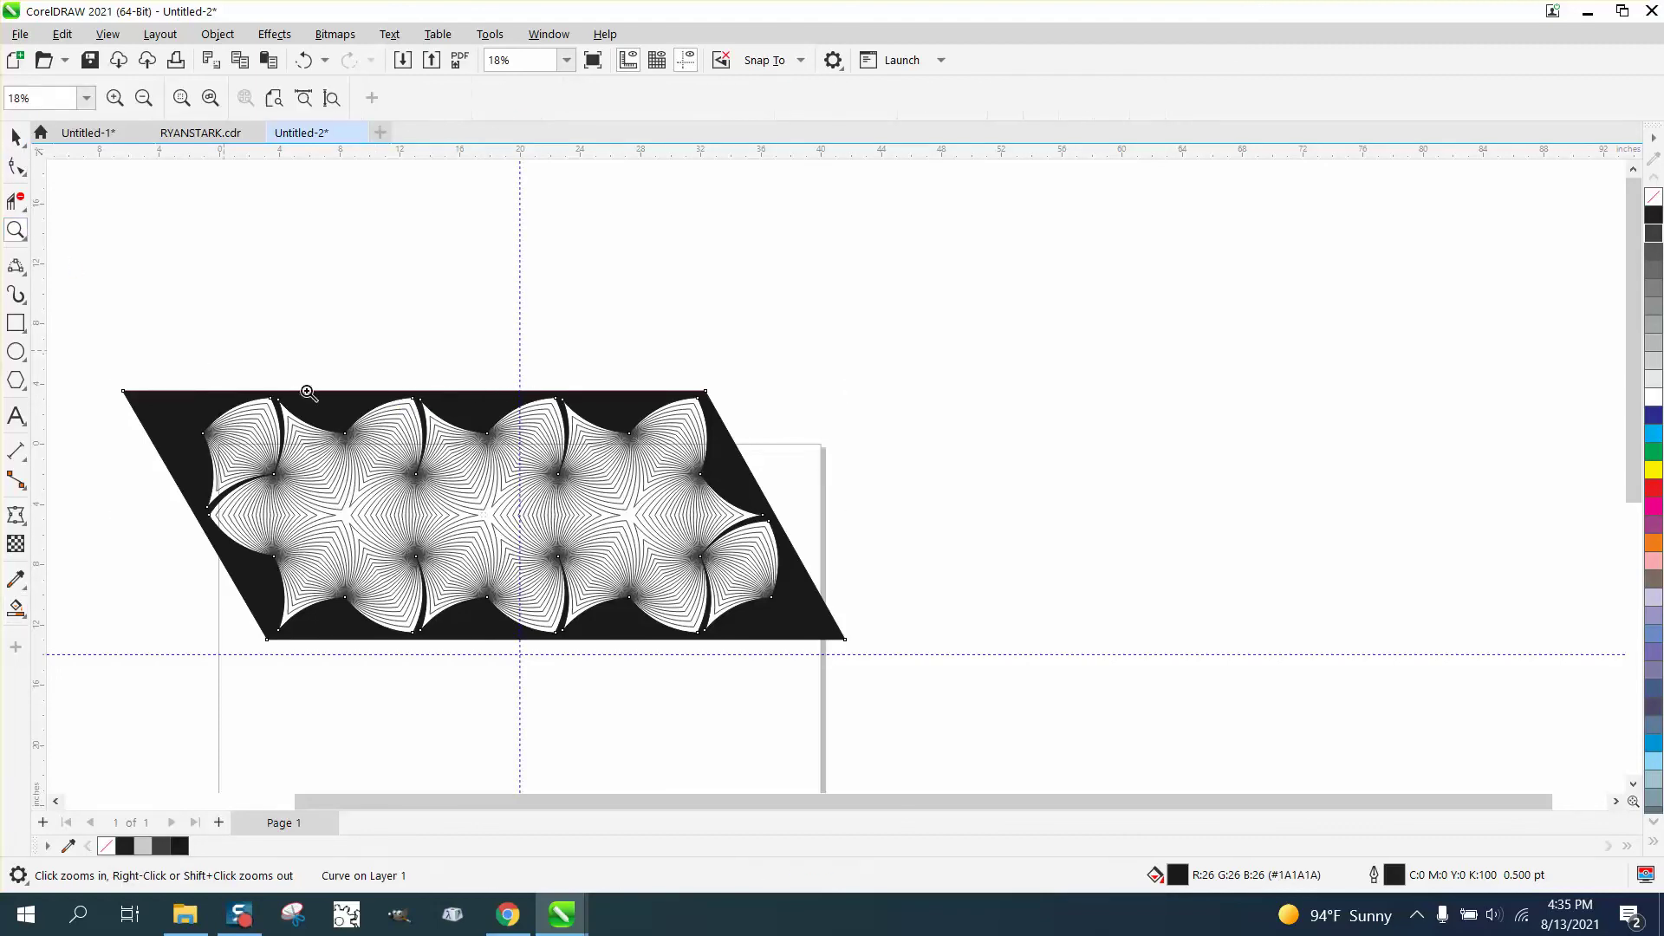
{"action": "left_click_drag", "start_coordinate": [390, 397], "coordinate": [541, 496]}
{"action": "scroll", "coordinate": [541, 495], "scroll_direction": "down", "scroll_amount": 7}
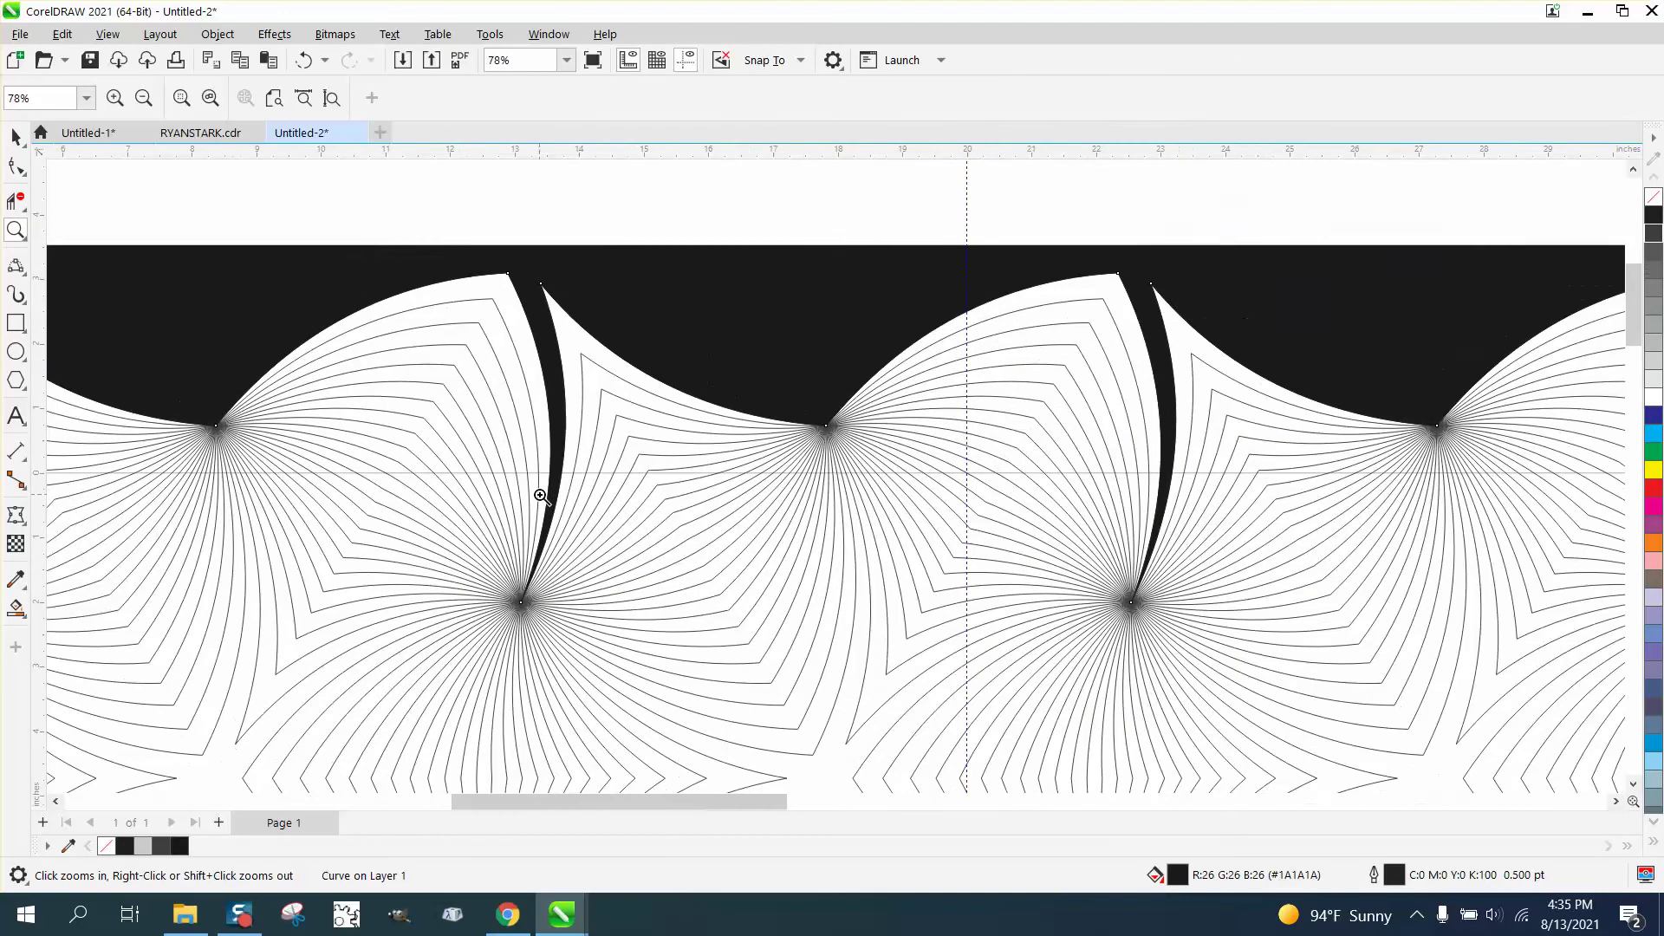
{"action": "scroll", "coordinate": [541, 496], "scroll_direction": "down", "scroll_amount": 2}
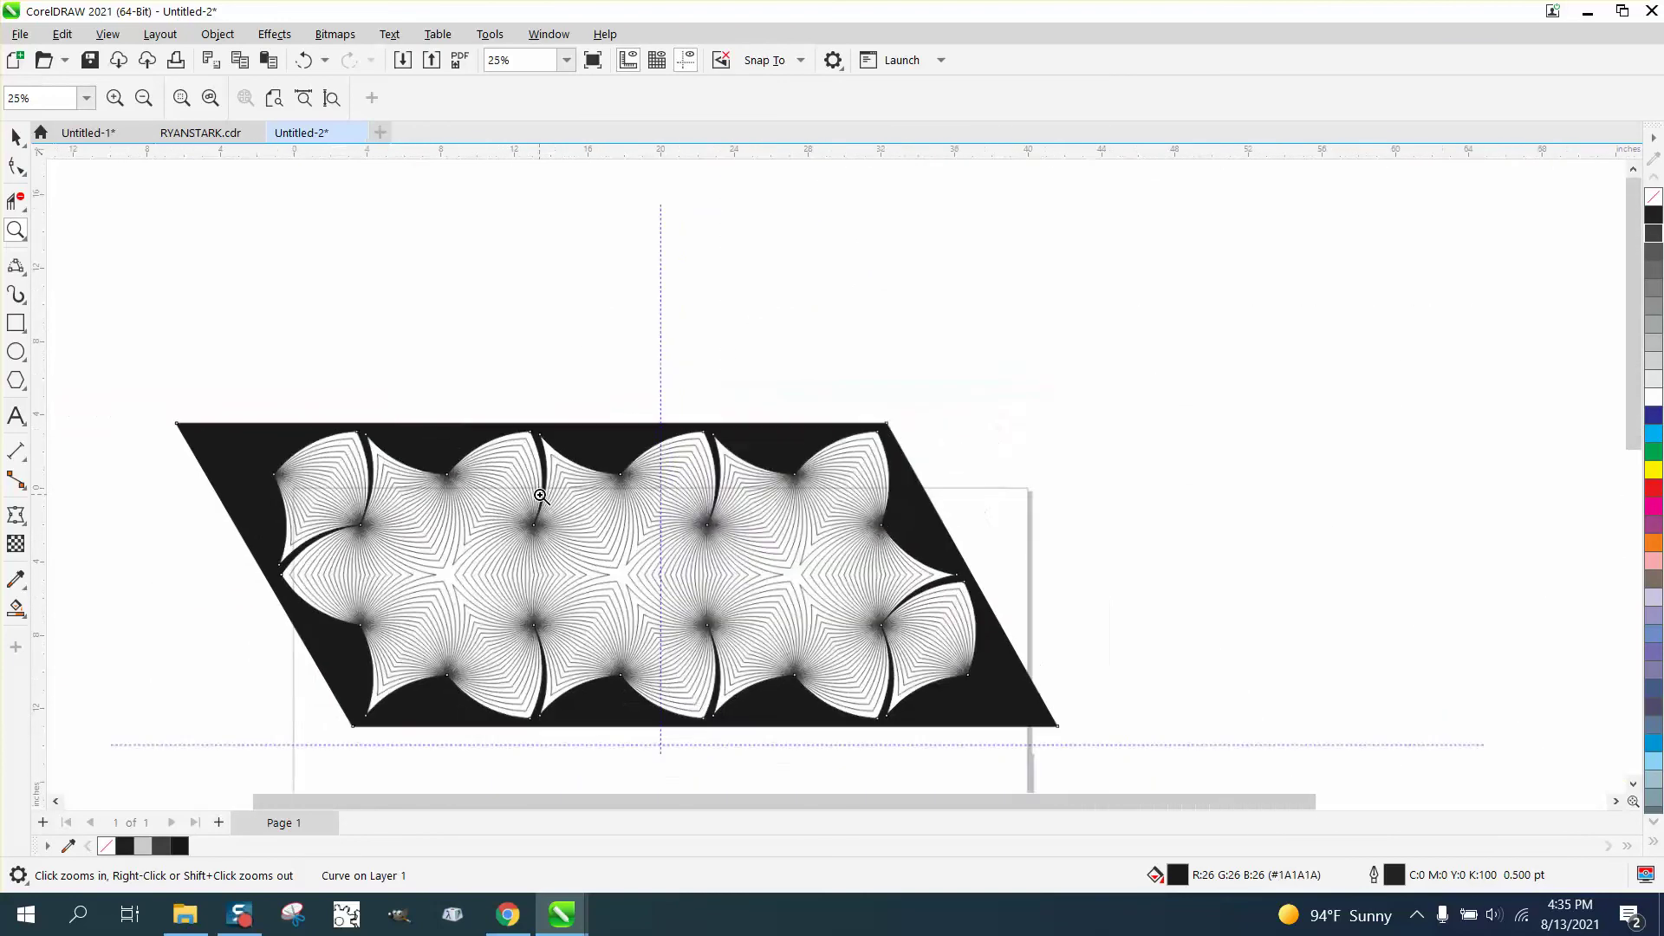